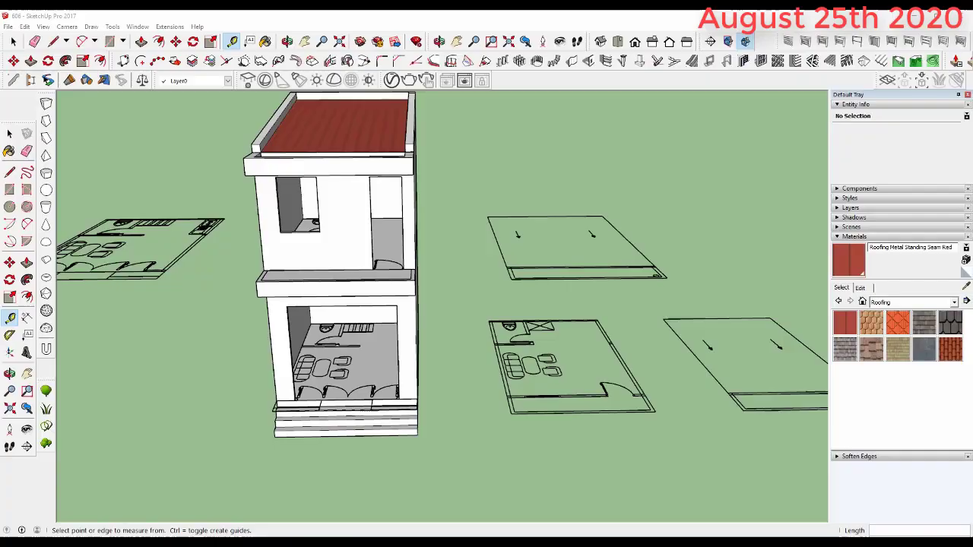
Step: Draw a rectangular pane over the upper window opening and make it a group
{"action": "scroll", "coordinate": [348, 278], "scroll_direction": "up", "scroll_amount": 5}
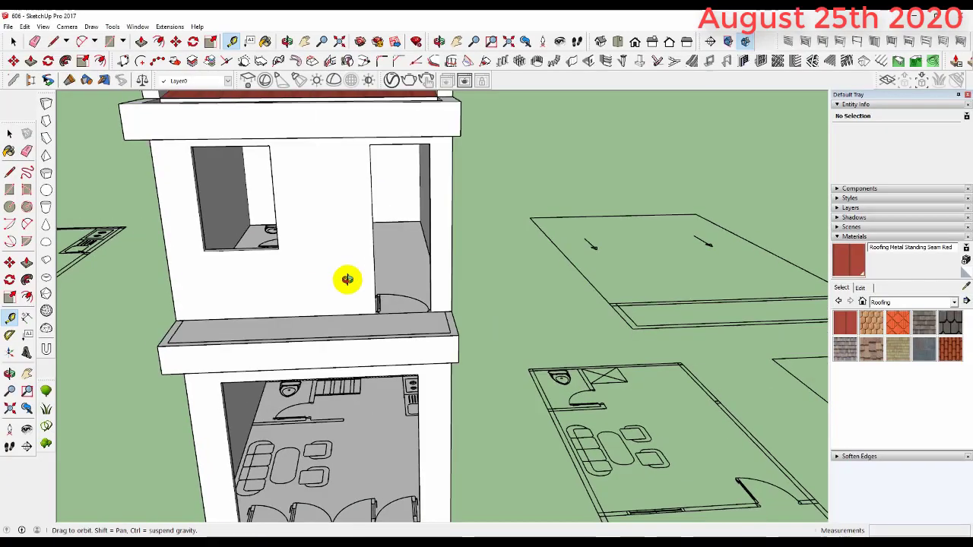
{"action": "middle_click_drag", "start_coordinate": [348, 279], "coordinate": [403, 196]}
{"action": "key", "text": "r"}
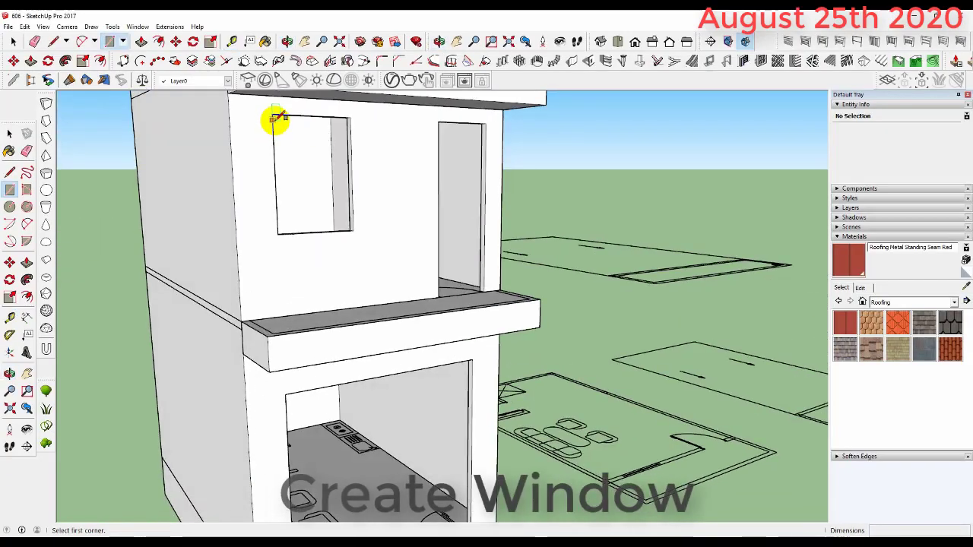
{"action": "left_click", "coordinate": [272, 115]}
{"action": "left_click", "coordinate": [352, 230]}
{"action": "key", "text": "space"}
{"action": "double_click", "coordinate": [321, 184]}
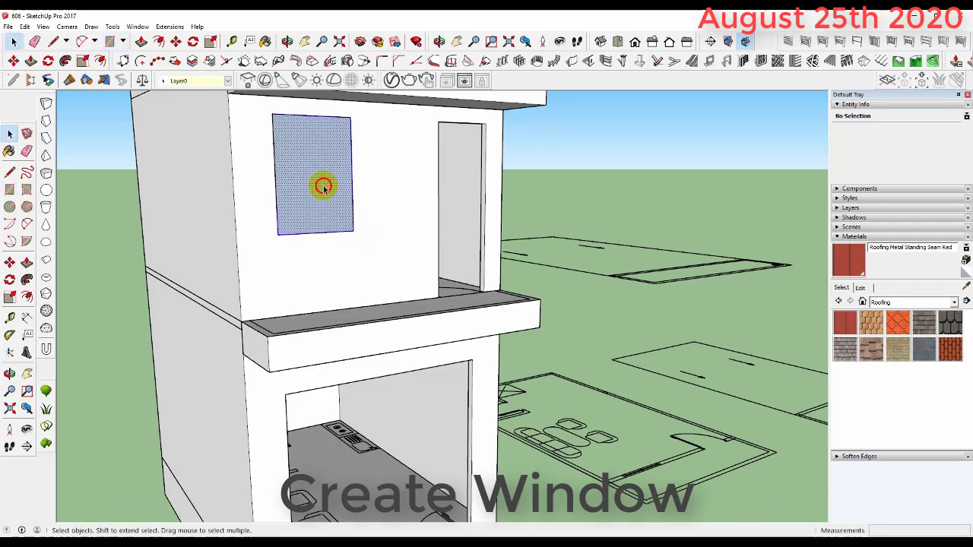
{"action": "right_click", "coordinate": [323, 186]}
{"action": "left_click", "coordinate": [369, 275]}
Step: Inside the pane group, offset the face 40 mm inward to outline the frame
{"action": "double_click", "coordinate": [317, 169]}
{"action": "scroll", "coordinate": [317, 145], "scroll_direction": "up", "scroll_amount": 3}
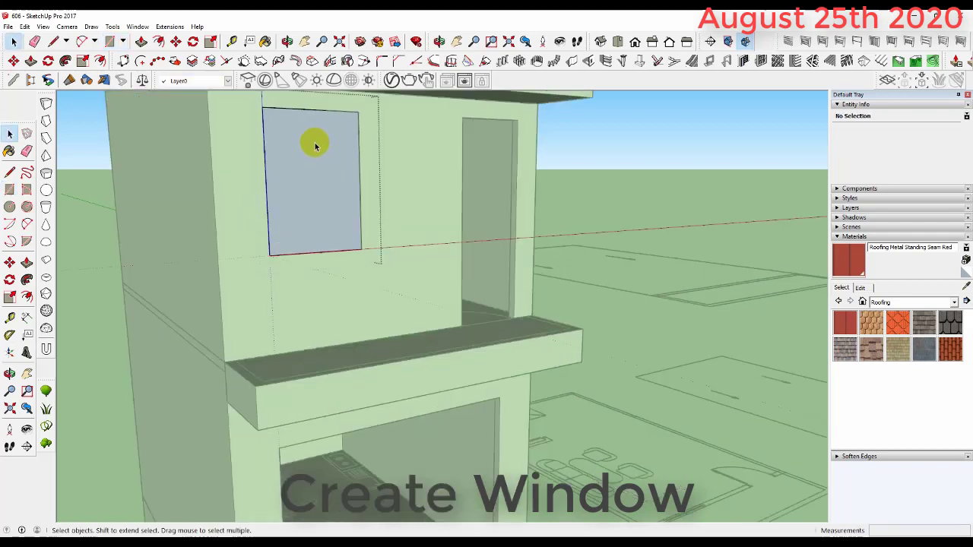
{"action": "key", "text": "f"}
{"action": "left_click", "coordinate": [320, 128]}
{"action": "scroll", "coordinate": [322, 120], "scroll_direction": "up", "scroll_amount": 1}
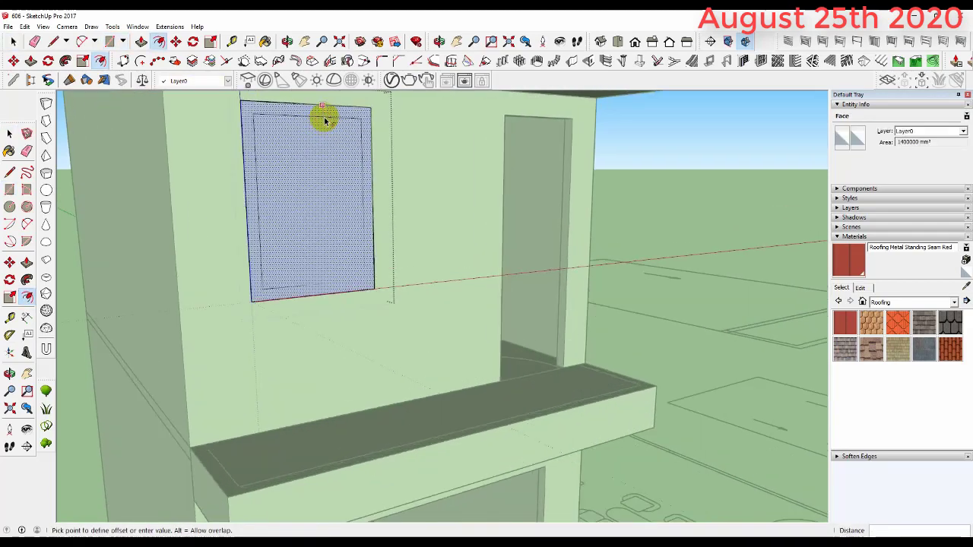
{"action": "scroll", "coordinate": [323, 116], "scroll_direction": "up", "scroll_amount": 2}
{"action": "scroll", "coordinate": [325, 114], "scroll_direction": "up", "scroll_amount": 1}
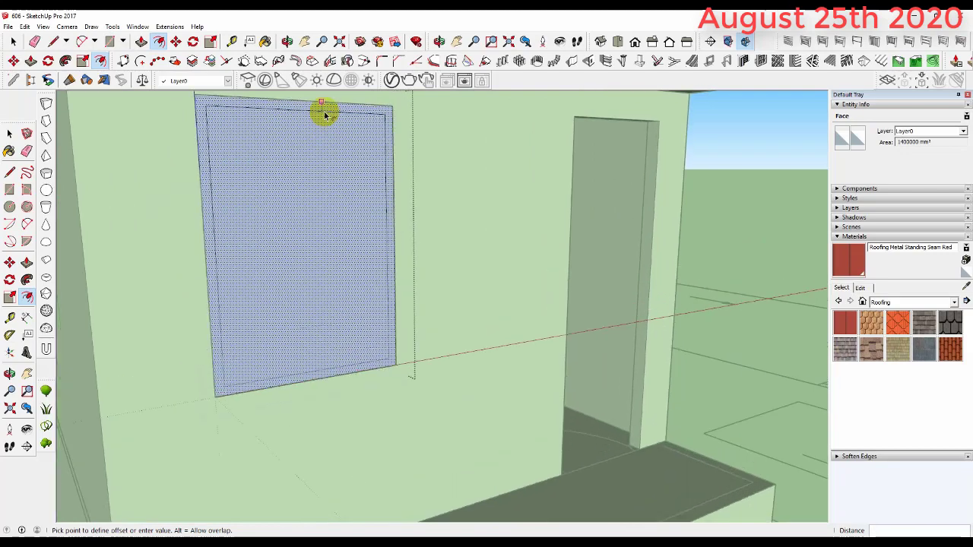
{"action": "scroll", "coordinate": [325, 113], "scroll_direction": "up", "scroll_amount": 2}
{"action": "type", "text": "40"}
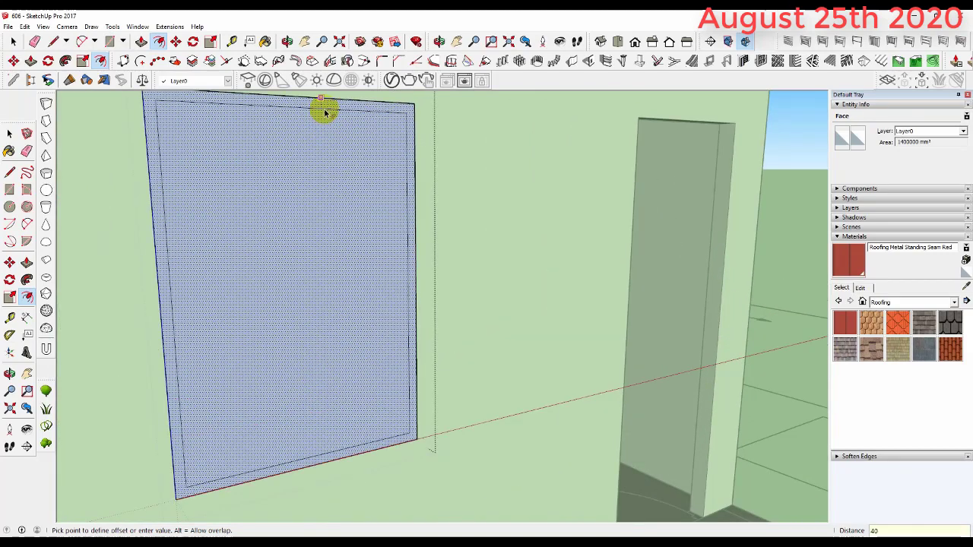
{"action": "key", "text": "Return"}
{"action": "scroll", "coordinate": [324, 113], "scroll_direction": "down", "scroll_amount": 3}
{"action": "scroll", "coordinate": [212, 219], "scroll_direction": "up", "scroll_amount": 1}
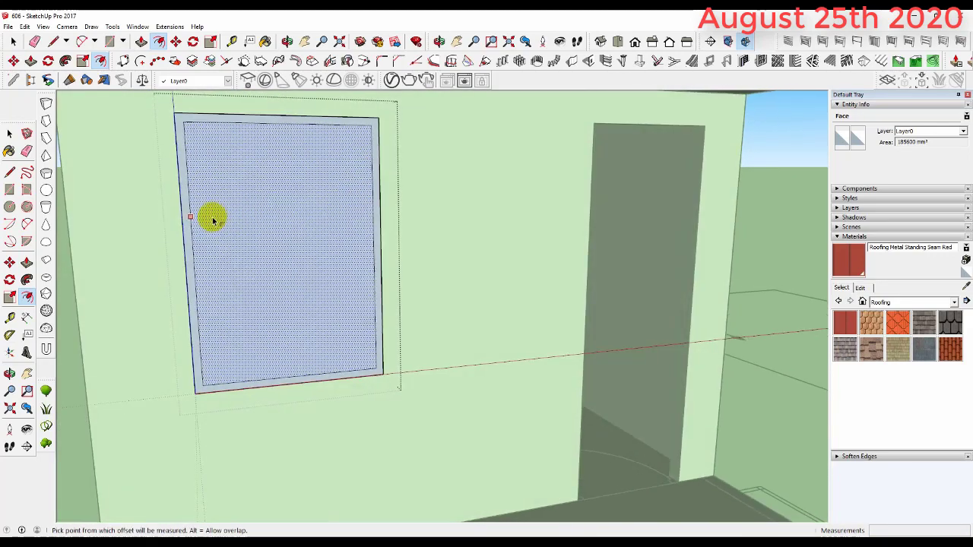
Step: Split the inner pane with a vertical centre line and delete its right half
{"action": "key", "text": "l"}
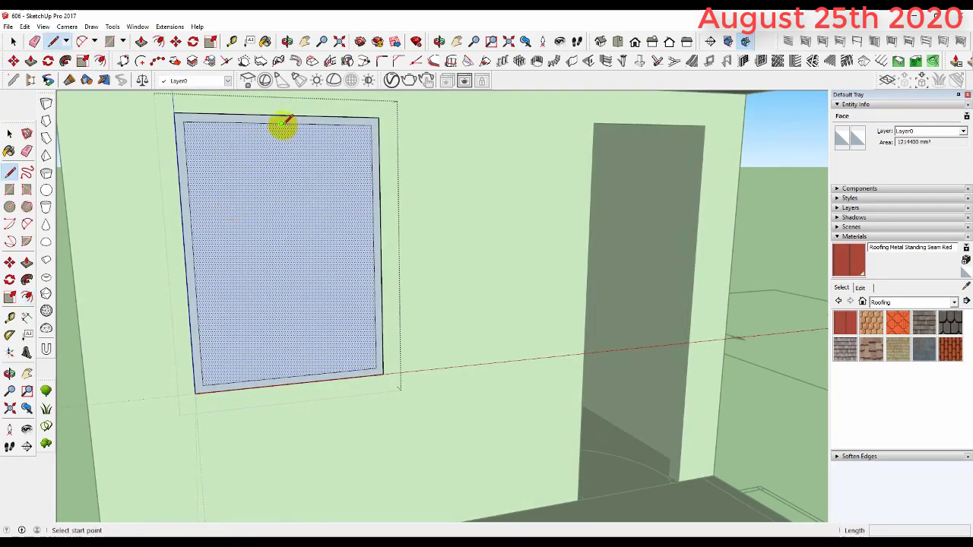
{"action": "left_click", "coordinate": [282, 123]}
{"action": "left_click", "coordinate": [292, 375]}
{"action": "key", "text": "space"}
{"action": "left_click", "coordinate": [327, 304]}
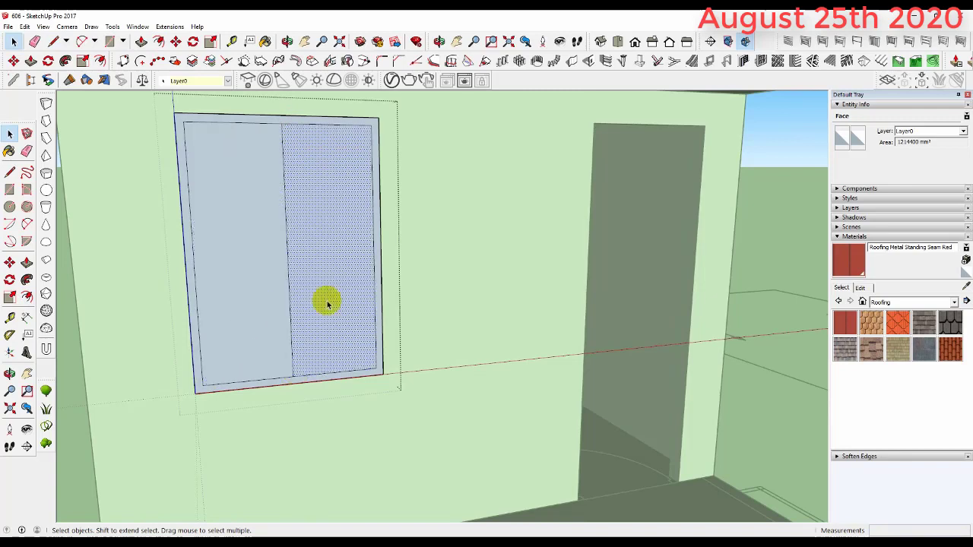
{"action": "key", "text": "Delete"}
Step: Select the left pane half, orbit to inspect the window, and undo an accidental deletion
{"action": "left_click", "coordinate": [239, 189]}
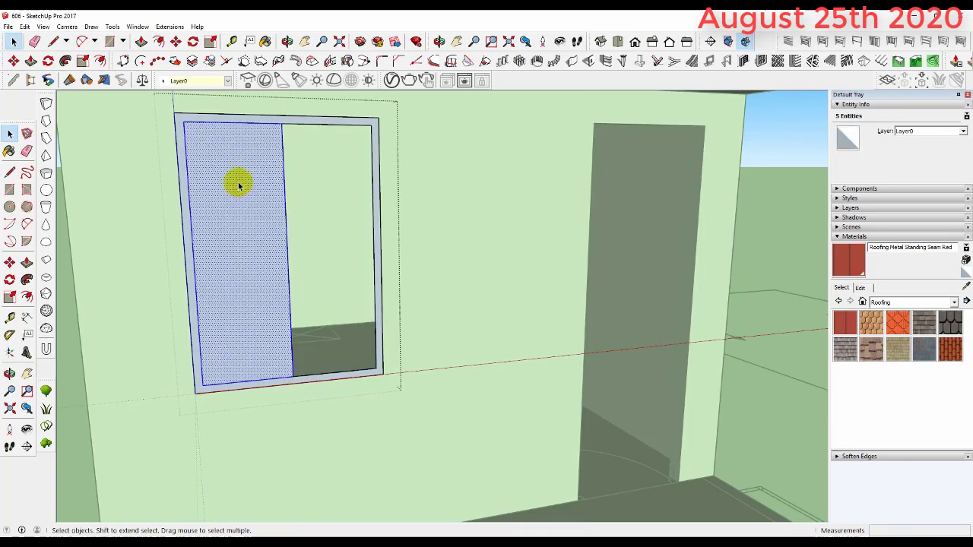
{"action": "mouse_move", "coordinate": [238, 183]}
{"action": "middle_mouse_down"}
{"action": "mouse_move", "coordinate": [245, 211]}
{"action": "mouse_move", "coordinate": [213, 220]}
{"action": "mouse_move", "coordinate": [252, 211]}
{"action": "mouse_move", "coordinate": [269, 219]}
{"action": "mouse_move", "coordinate": [370, 184]}
{"action": "middle_mouse_up"}
{"action": "scroll", "coordinate": [319, 223], "scroll_direction": "down", "scroll_amount": 3}
{"action": "scroll", "coordinate": [304, 217], "scroll_direction": "down", "scroll_amount": 3}
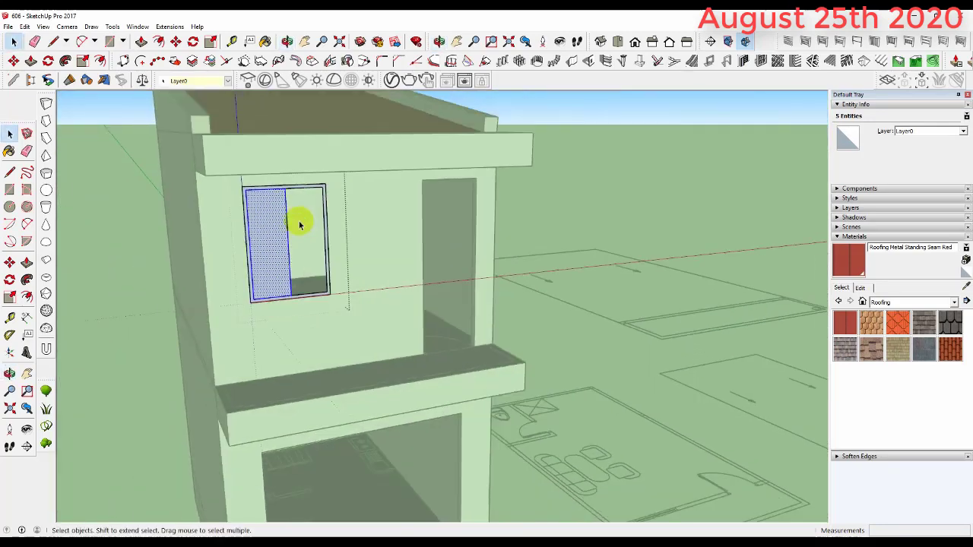
{"action": "scroll", "coordinate": [269, 226], "scroll_direction": "up", "scroll_amount": 6}
{"action": "middle_click_drag", "start_coordinate": [269, 227], "coordinate": [265, 207]}
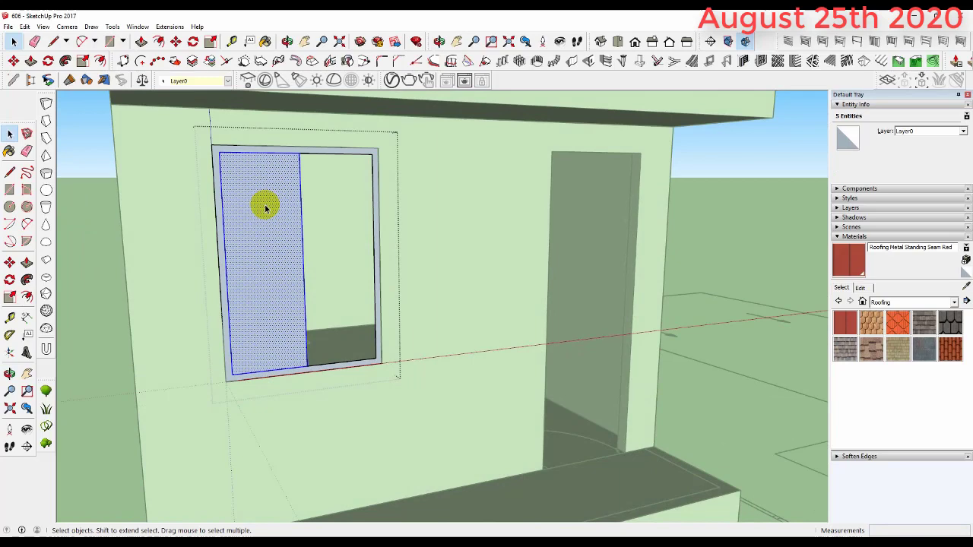
{"action": "key", "text": "Delete"}
{"action": "key", "text": "ctrl+z"}
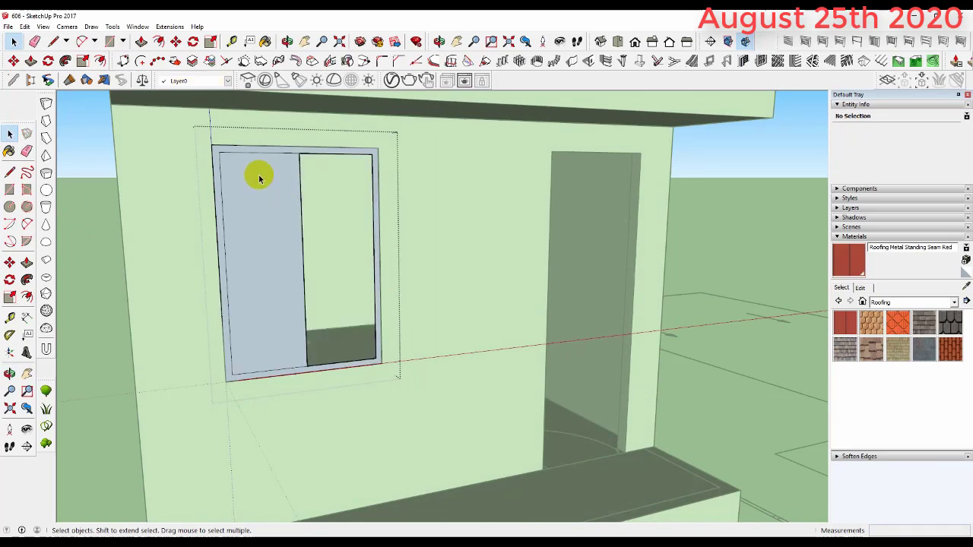
Step: Delete the left pane half and the centre line, then exit the window group
{"action": "left_click", "coordinate": [280, 176]}
{"action": "scroll", "coordinate": [283, 186], "scroll_direction": "up", "scroll_amount": 2}
{"action": "key", "text": "Delete"}
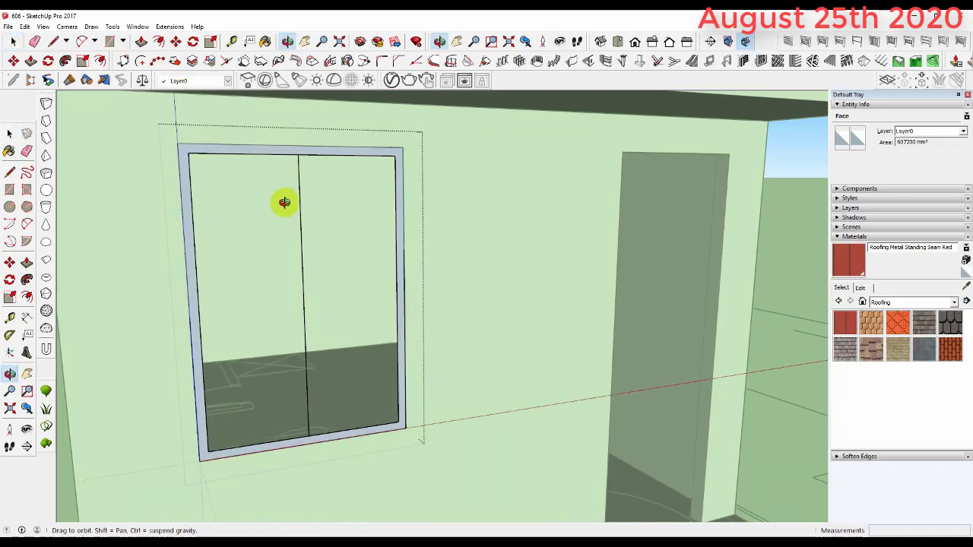
{"action": "middle_click_drag", "start_coordinate": [282, 202], "coordinate": [297, 190]}
{"action": "key", "text": "e"}
{"action": "left_click", "coordinate": [296, 187]}
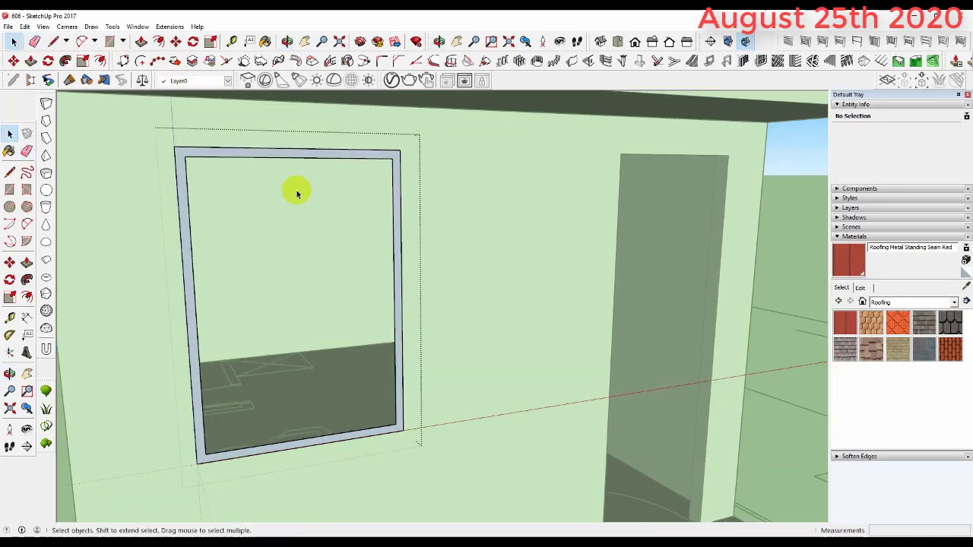
{"action": "key", "text": "space"}
{"action": "key", "text": "Escape"}
Step: Draw a rectangle over the left half of the upper window and group it
{"action": "key", "text": "l"}
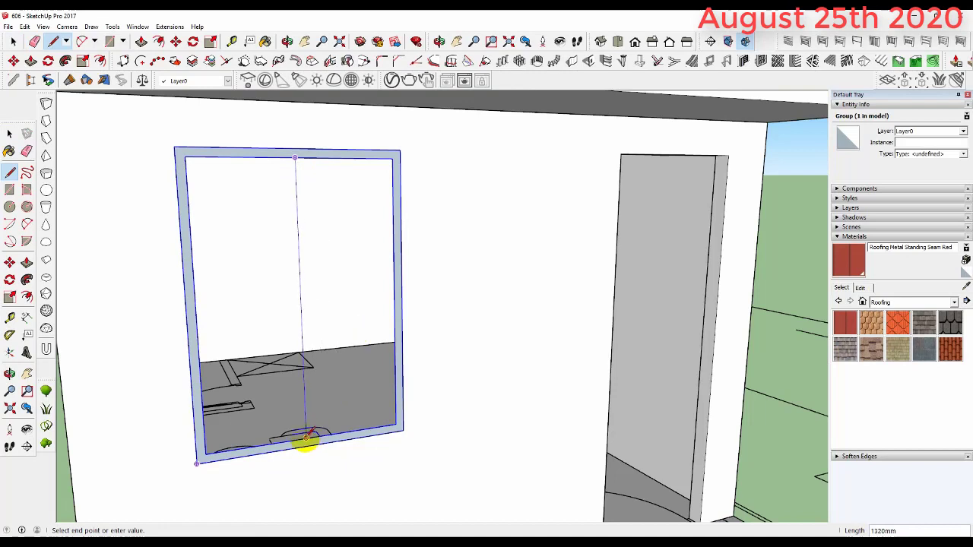
{"action": "key", "text": "r"}
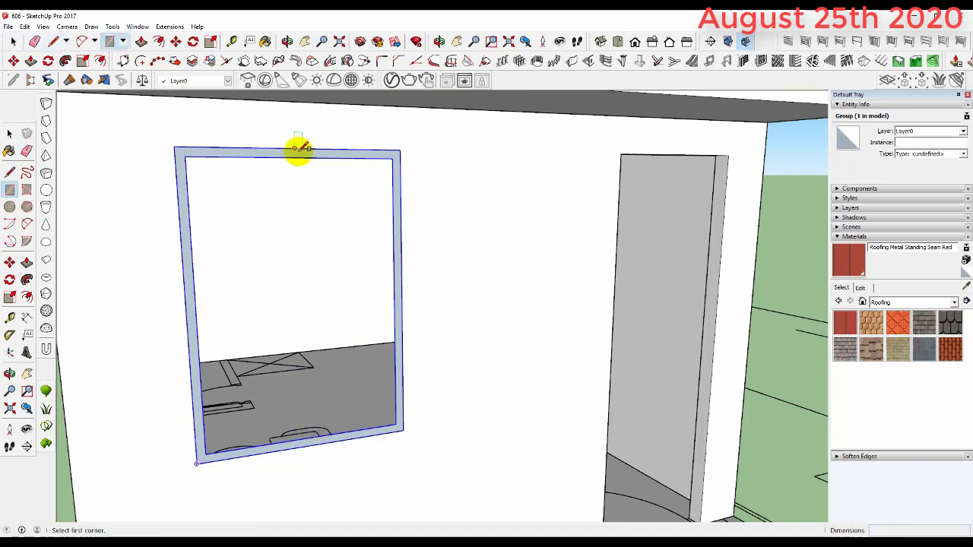
{"action": "left_click", "coordinate": [185, 156]}
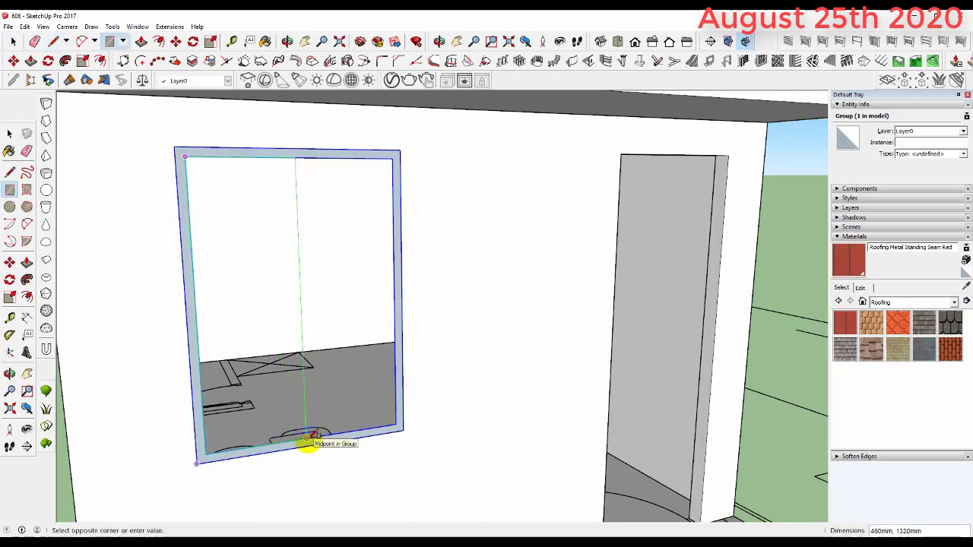
{"action": "left_click", "coordinate": [308, 441]}
{"action": "key", "text": "space"}
{"action": "double_click", "coordinate": [265, 352]}
{"action": "right_click", "coordinate": [259, 351]}
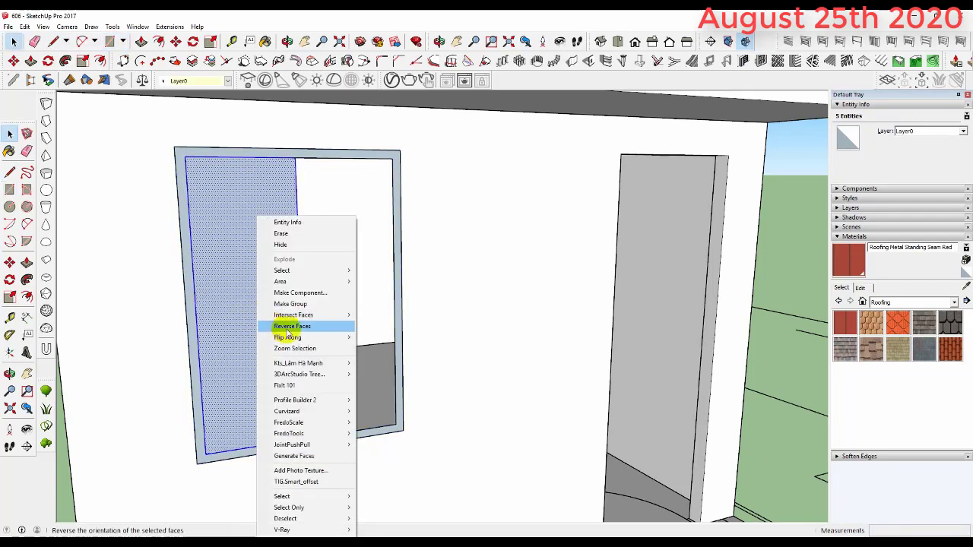
{"action": "left_click", "coordinate": [300, 303]}
Step: Inside the sash group, offset the face 70 mm inward and delete the inner face
{"action": "double_click", "coordinate": [247, 206]}
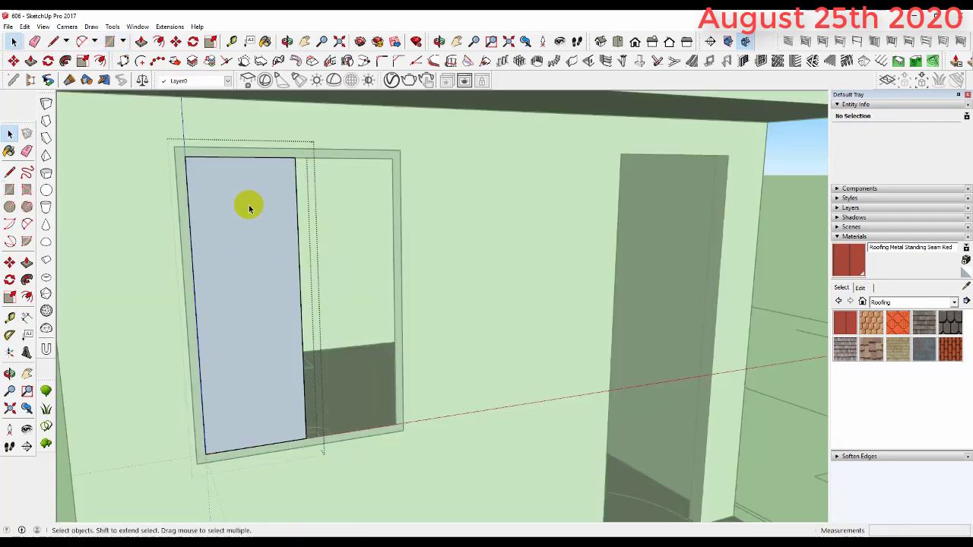
{"action": "key", "text": "f"}
{"action": "left_click", "coordinate": [253, 171]}
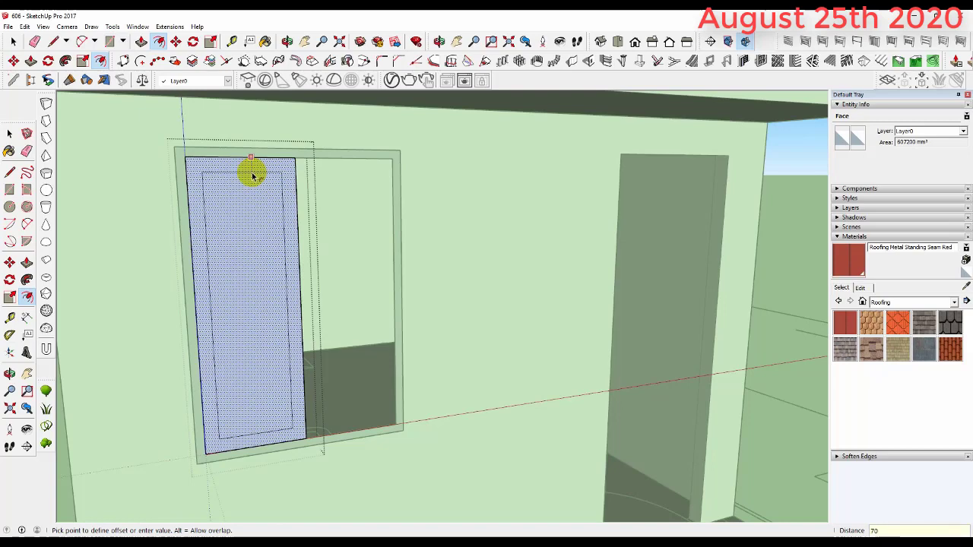
{"action": "left_click", "coordinate": [253, 172]}
{"action": "key", "text": "space"}
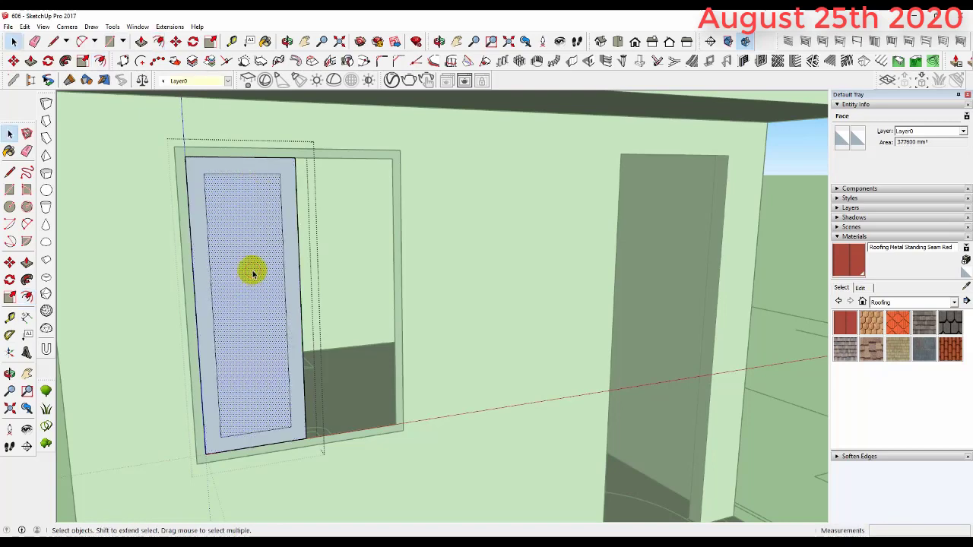
{"action": "key", "text": "Delete"}
Step: Push/Pull the remaining sash frame face out 35 mm
{"action": "left_click", "coordinate": [284, 165]}
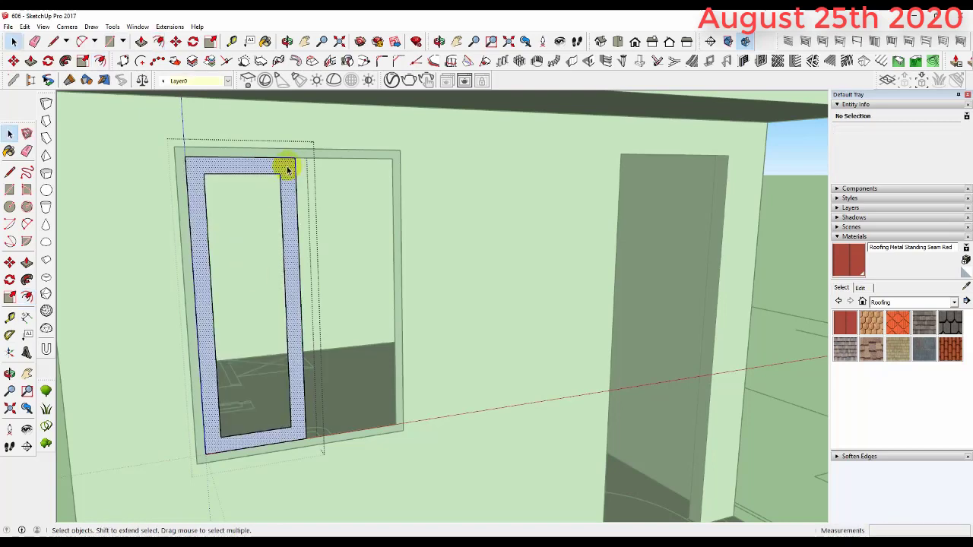
{"action": "scroll", "coordinate": [287, 168], "scroll_direction": "up", "scroll_amount": 1}
{"action": "key", "text": "p"}
{"action": "scroll", "coordinate": [285, 167], "scroll_direction": "up", "scroll_amount": 1}
{"action": "left_click", "coordinate": [285, 168]}
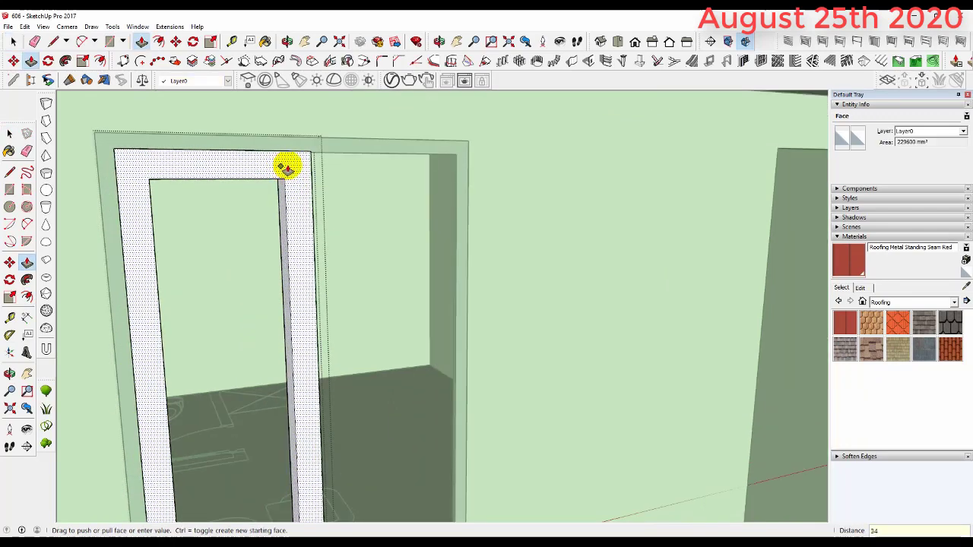
{"action": "key", "text": "Return"}
{"action": "key", "text": "space"}
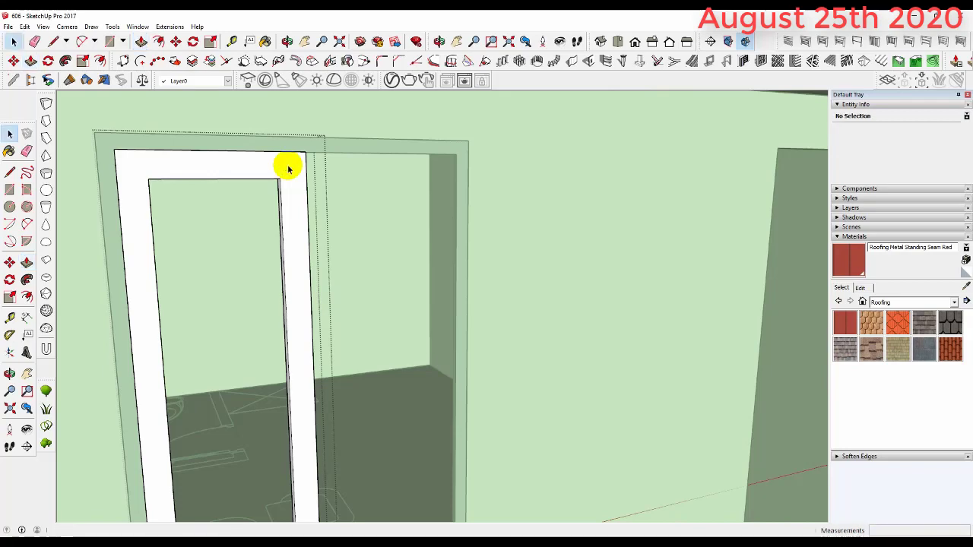
{"action": "scroll", "coordinate": [287, 161], "scroll_direction": "down", "scroll_amount": 3}
{"action": "middle_click_drag", "start_coordinate": [304, 183], "coordinate": [366, 213]}
{"action": "scroll", "coordinate": [268, 213], "scroll_direction": "up", "scroll_amount": 2}
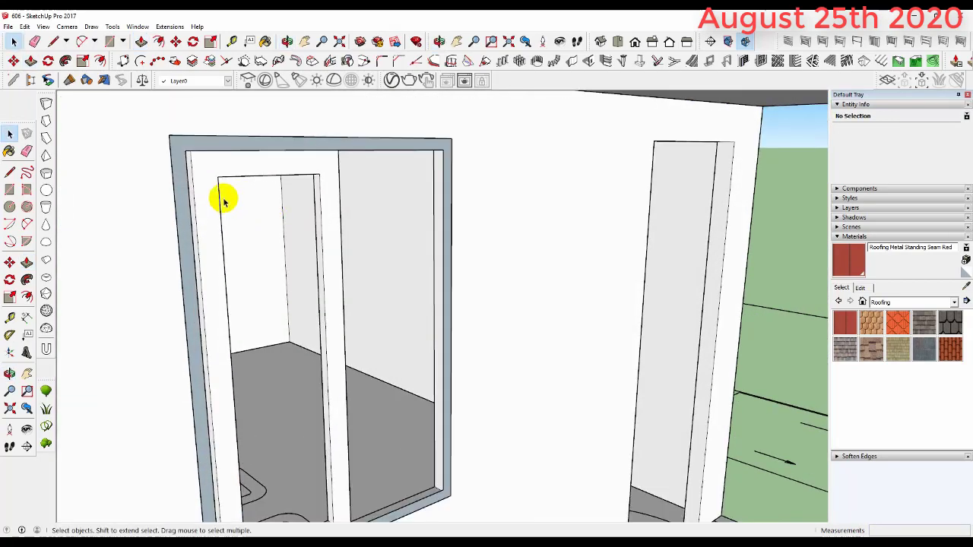
{"action": "scroll", "coordinate": [223, 201], "scroll_direction": "down", "scroll_amount": 4}
{"action": "scroll", "coordinate": [228, 179], "scroll_direction": "up", "scroll_amount": 2}
Step: Paint the selected left sash frame with Color M07 from the Colors collection
{"action": "left_click", "coordinate": [317, 181]}
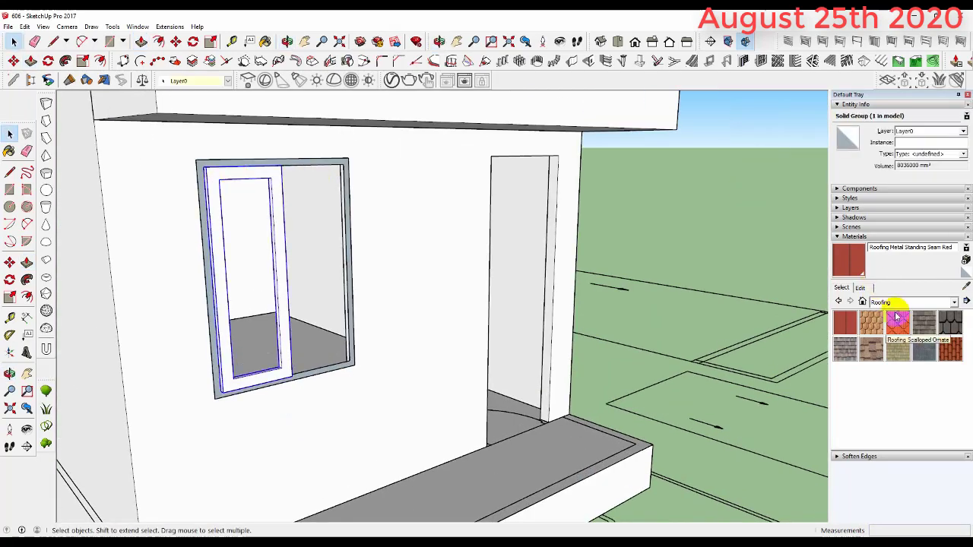
{"action": "left_click", "coordinate": [912, 301]}
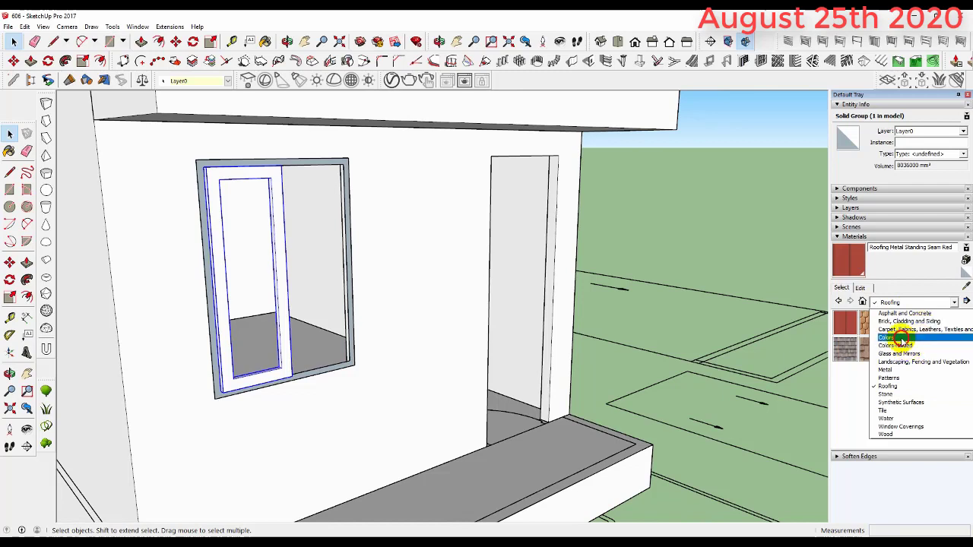
{"action": "left_click", "coordinate": [897, 337]}
{"action": "scroll", "coordinate": [901, 338], "scroll_direction": "down", "scroll_amount": 3}
{"action": "scroll", "coordinate": [901, 338], "scroll_direction": "down", "scroll_amount": 3}
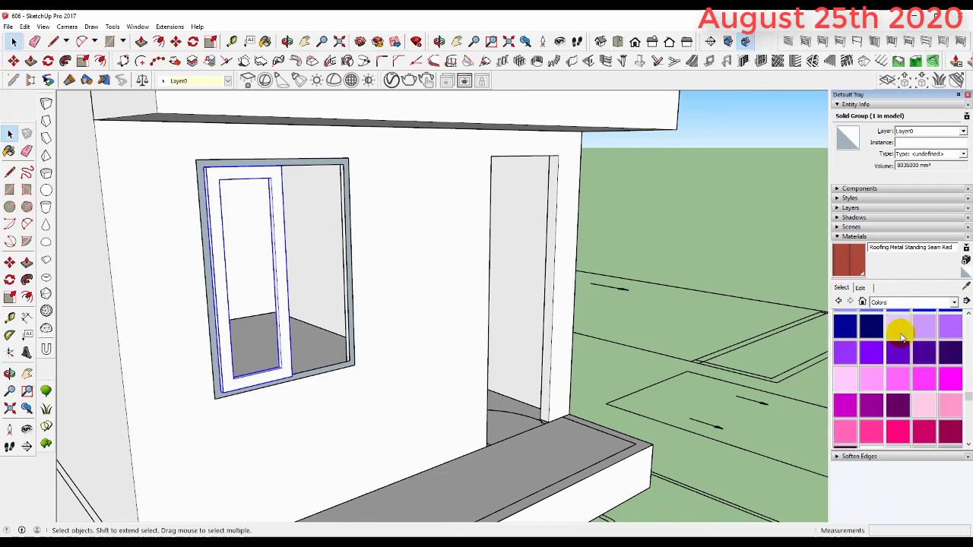
{"action": "scroll", "coordinate": [901, 338], "scroll_direction": "down", "scroll_amount": 2}
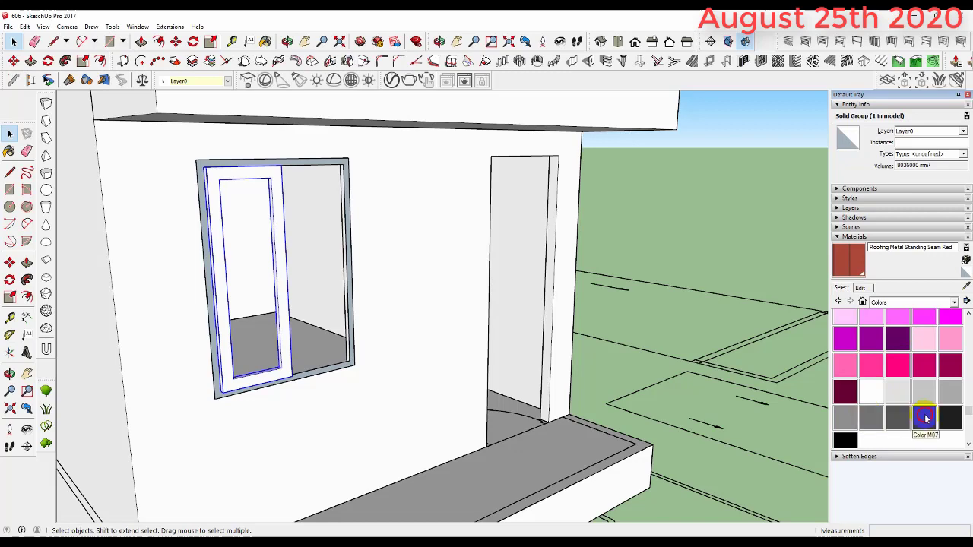
{"action": "left_click", "coordinate": [924, 417]}
{"action": "scroll", "coordinate": [357, 247], "scroll_direction": "up", "scroll_amount": 2}
{"action": "left_click", "coordinate": [261, 180]}
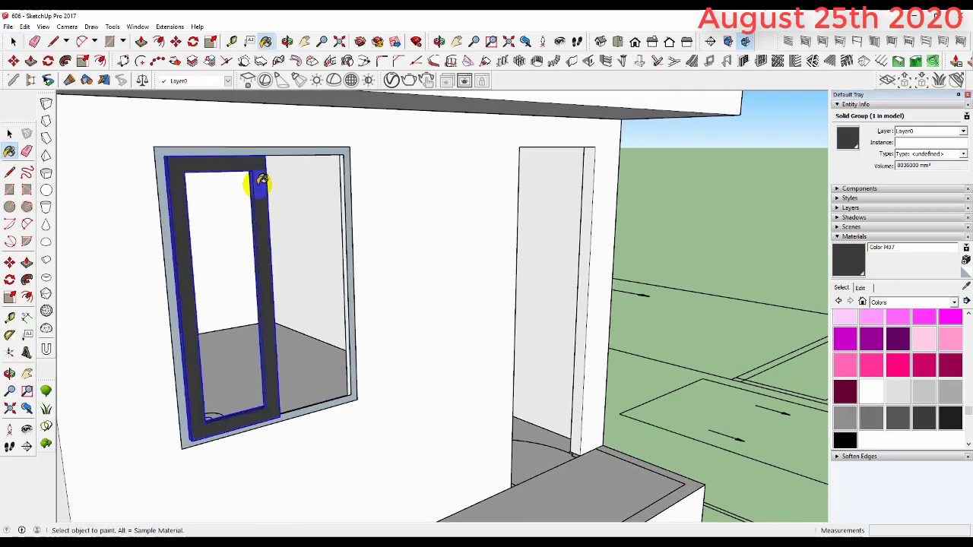
{"action": "key", "text": "space"}
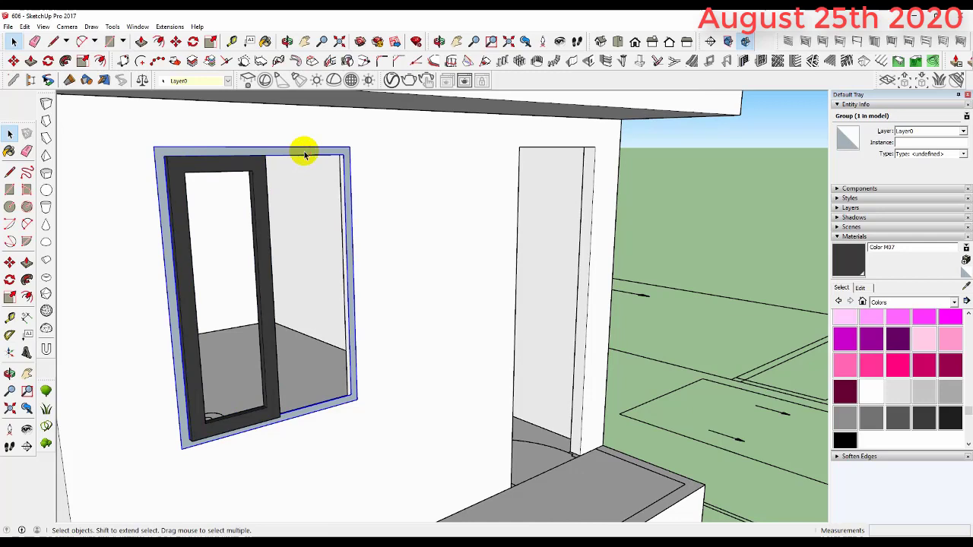
Step: Inside the window frame group, push/pull the sill face out 100 mm
{"action": "scroll", "coordinate": [373, 278], "scroll_direction": "up", "scroll_amount": 3}
{"action": "scroll", "coordinate": [343, 365], "scroll_direction": "up", "scroll_amount": 2}
{"action": "scroll", "coordinate": [347, 395], "scroll_direction": "up", "scroll_amount": 2}
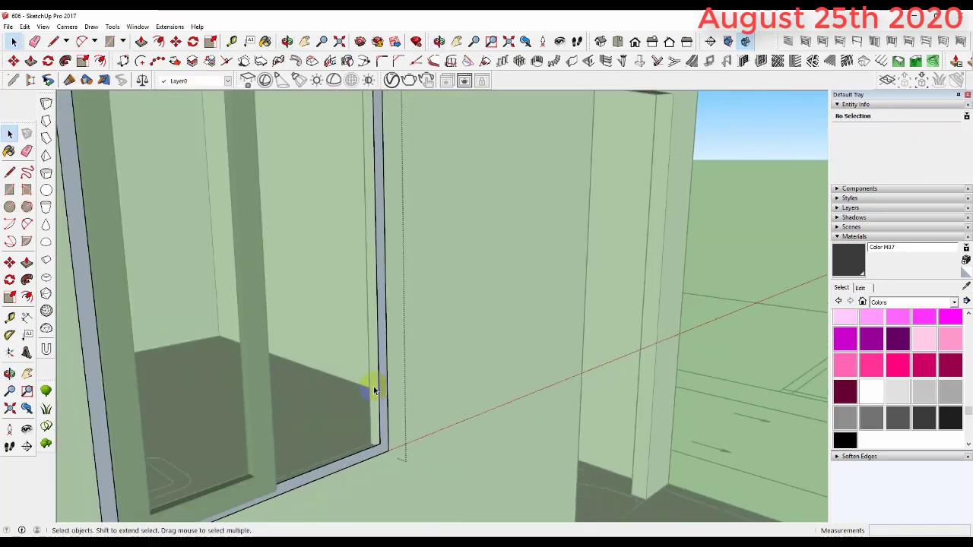
{"action": "scroll", "coordinate": [373, 391], "scroll_direction": "down", "scroll_amount": 2}
{"action": "scroll", "coordinate": [354, 434], "scroll_direction": "down", "scroll_amount": 2}
{"action": "scroll", "coordinate": [372, 463], "scroll_direction": "down", "scroll_amount": 3}
{"action": "scroll", "coordinate": [341, 311], "scroll_direction": "up", "scroll_amount": 2}
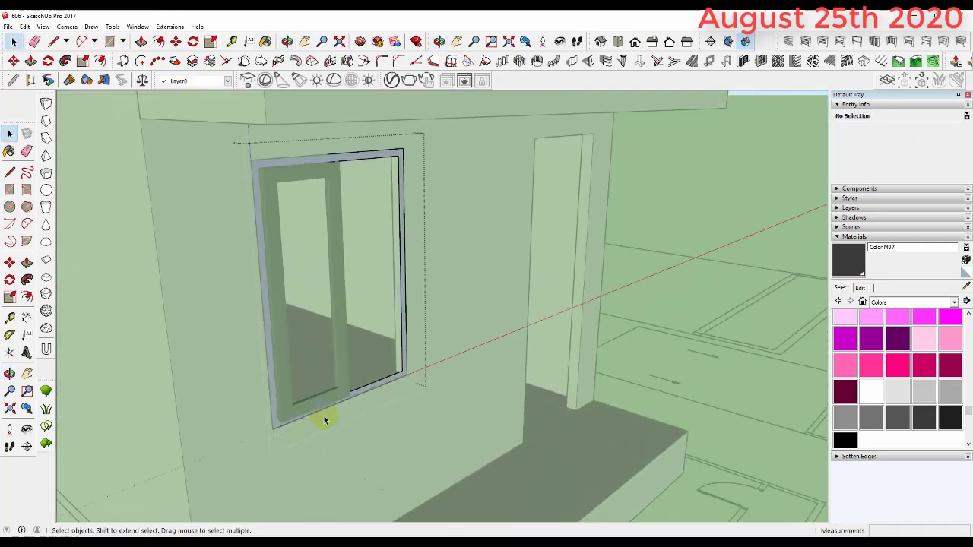
{"action": "scroll", "coordinate": [304, 410], "scroll_direction": "up", "scroll_amount": 1}
{"action": "left_click", "coordinate": [327, 414]}
{"action": "middle_click_drag", "start_coordinate": [326, 414], "coordinate": [97, 446]}
{"action": "scroll", "coordinate": [299, 341], "scroll_direction": "up", "scroll_amount": 2}
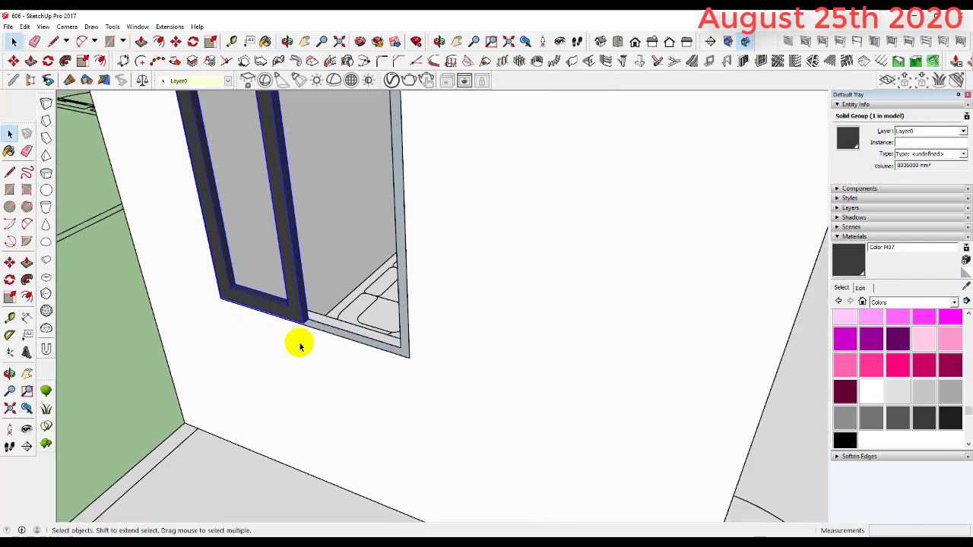
{"action": "scroll", "coordinate": [321, 332], "scroll_direction": "up", "scroll_amount": 2}
{"action": "scroll", "coordinate": [323, 323], "scroll_direction": "up", "scroll_amount": 1}
{"action": "middle_click_drag", "start_coordinate": [324, 323], "coordinate": [373, 225]}
{"action": "double_click", "coordinate": [350, 345]}
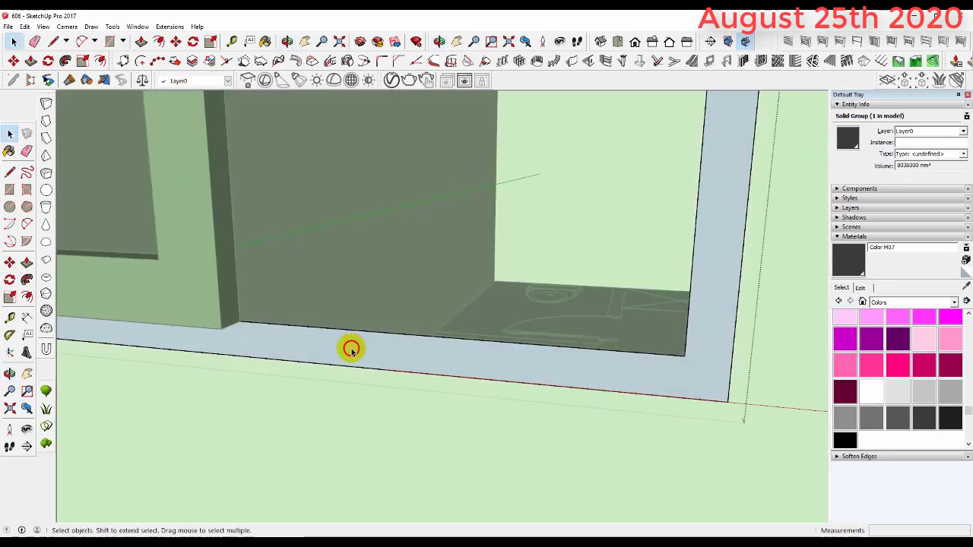
{"action": "double_click", "coordinate": [350, 346]}
{"action": "key", "text": "p"}
{"action": "left_click", "coordinate": [354, 341]}
{"action": "type", "text": "100"}
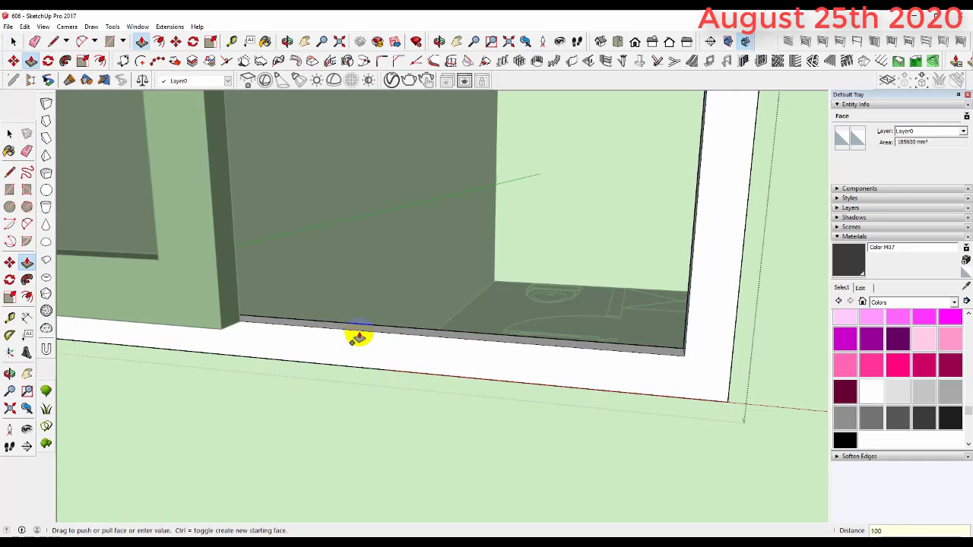
{"action": "key", "text": "Return"}
{"action": "scroll", "coordinate": [365, 342], "scroll_direction": "down", "scroll_amount": 3}
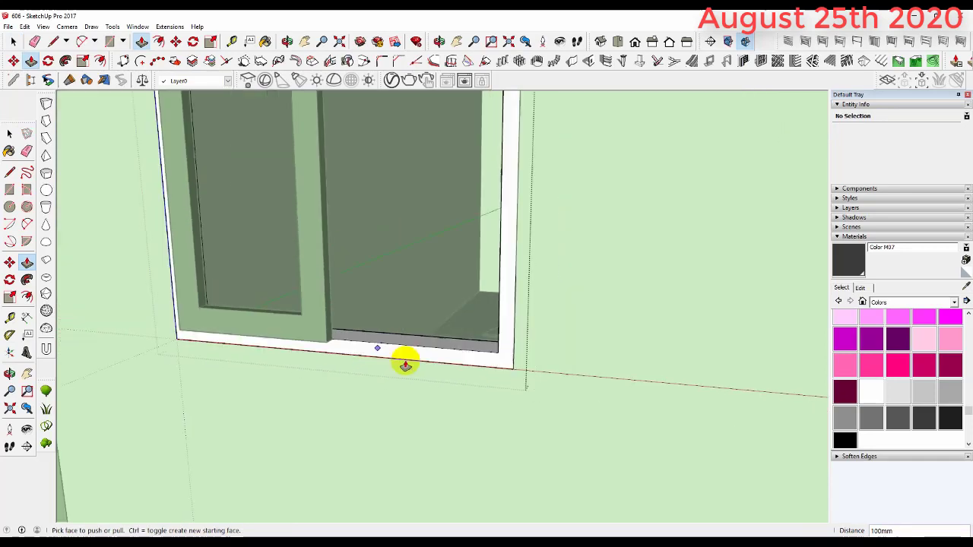
{"action": "key", "text": "space"}
Step: Paint the outer window frame dark grey with Color M07
{"action": "mouse_move", "coordinate": [389, 370]}
{"action": "middle_mouse_down"}
{"action": "mouse_move", "coordinate": [486, 347]}
{"action": "mouse_move", "coordinate": [391, 300]}
{"action": "middle_mouse_up"}
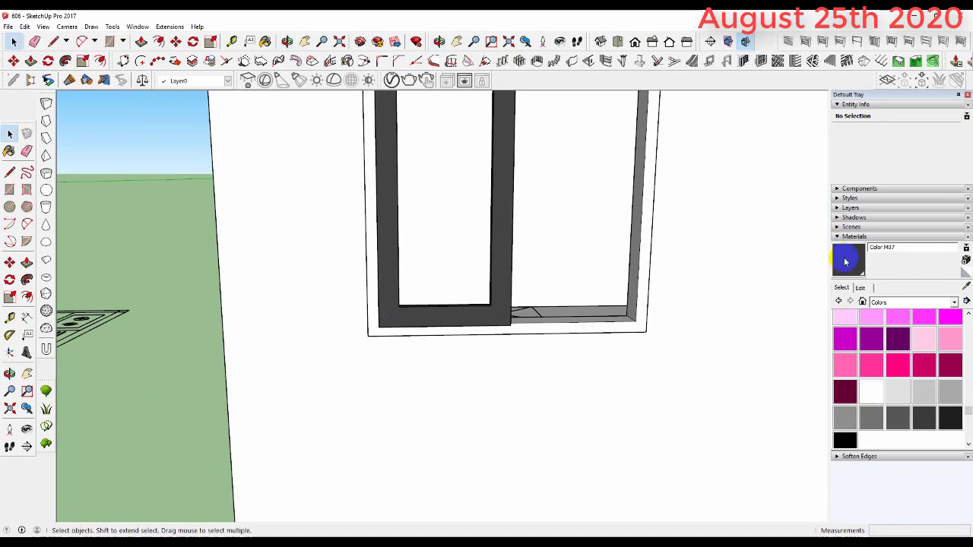
{"action": "key", "text": "b"}
{"action": "left_click", "coordinate": [628, 324]}
{"action": "mouse_move", "coordinate": [624, 322]}
{"action": "middle_mouse_down"}
{"action": "mouse_move", "coordinate": [191, 397]}
{"action": "mouse_move", "coordinate": [441, 320]}
{"action": "middle_mouse_up"}
{"action": "key", "text": "space"}
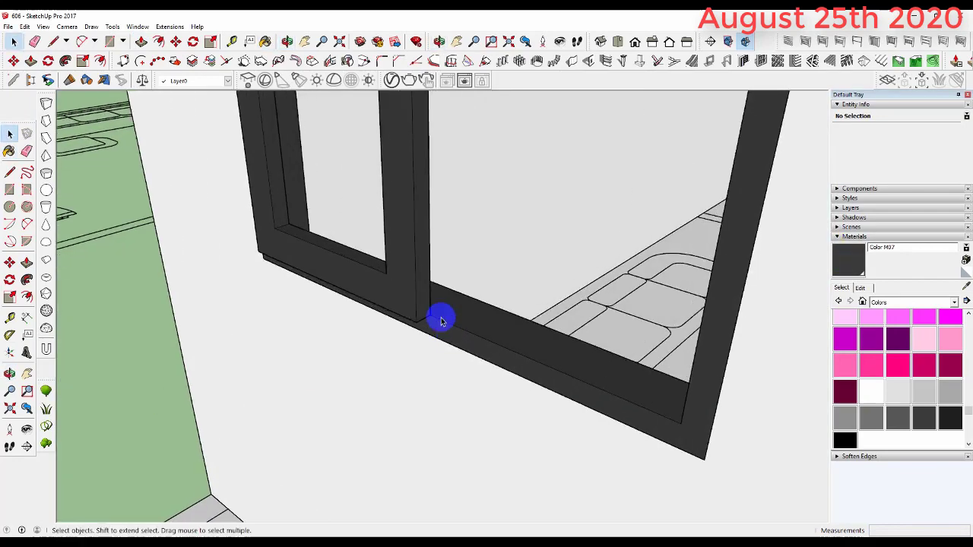
Step: Move the sash group into the corner of the window frame
{"action": "left_click", "coordinate": [415, 301]}
{"action": "key", "text": "m"}
{"action": "scroll", "coordinate": [443, 325], "scroll_direction": "up", "scroll_amount": 2}
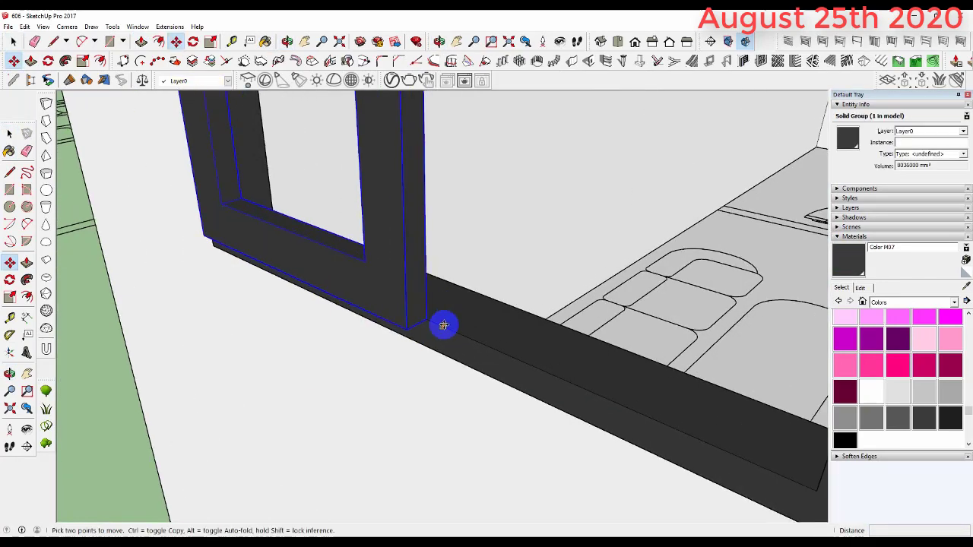
{"action": "mouse_move", "coordinate": [406, 329]}
{"action": "middle_mouse_down"}
{"action": "mouse_move", "coordinate": [441, 290]}
{"action": "mouse_move", "coordinate": [282, 321]}
{"action": "mouse_move", "coordinate": [456, 321]}
{"action": "middle_mouse_up"}
{"action": "scroll", "coordinate": [426, 319], "scroll_direction": "down", "scroll_amount": 3}
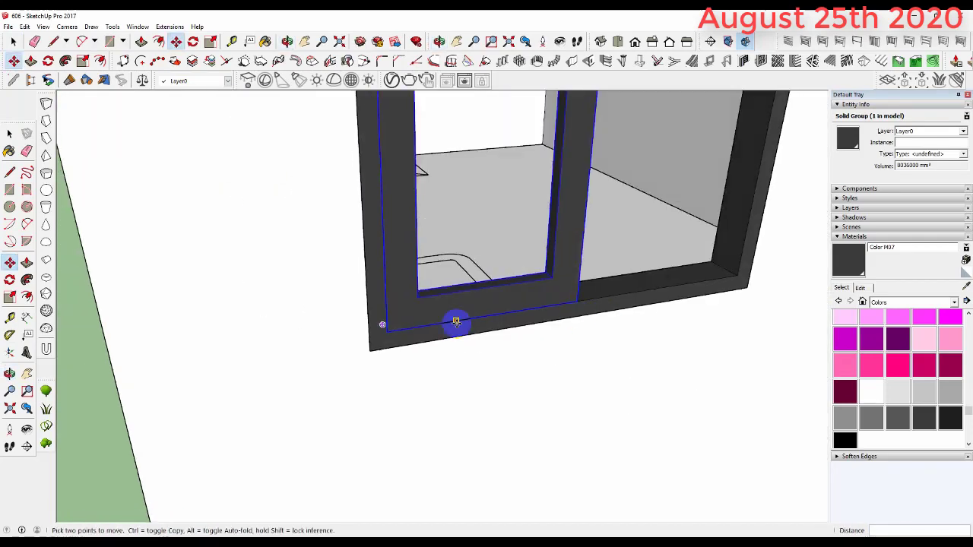
{"action": "scroll", "coordinate": [387, 330], "scroll_direction": "down", "scroll_amount": 2}
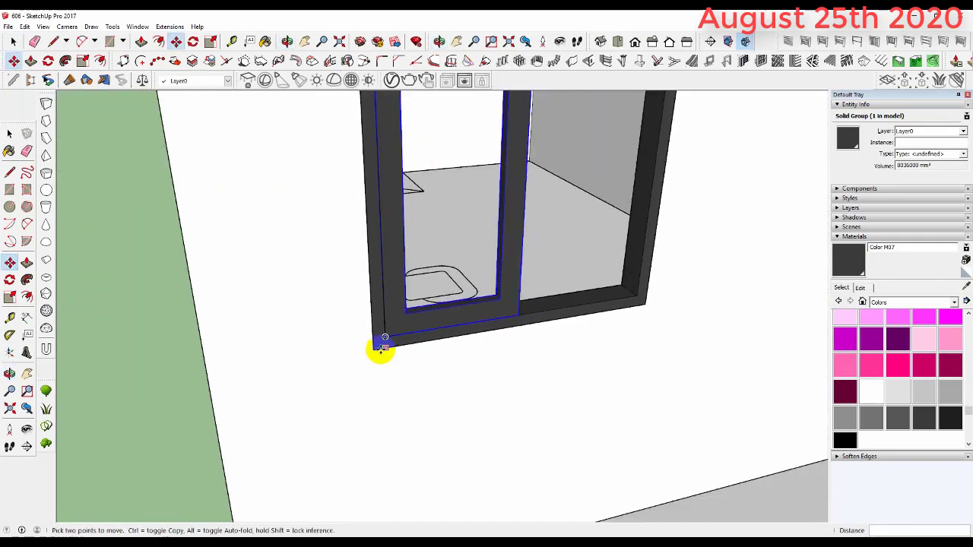
{"action": "scroll", "coordinate": [380, 343], "scroll_direction": "down", "scroll_amount": 2}
{"action": "middle_click_drag", "start_coordinate": [380, 355], "coordinate": [439, 245]}
{"action": "scroll", "coordinate": [439, 245], "scroll_direction": "up", "scroll_amount": 5}
{"action": "scroll", "coordinate": [446, 358], "scroll_direction": "down", "scroll_amount": 5}
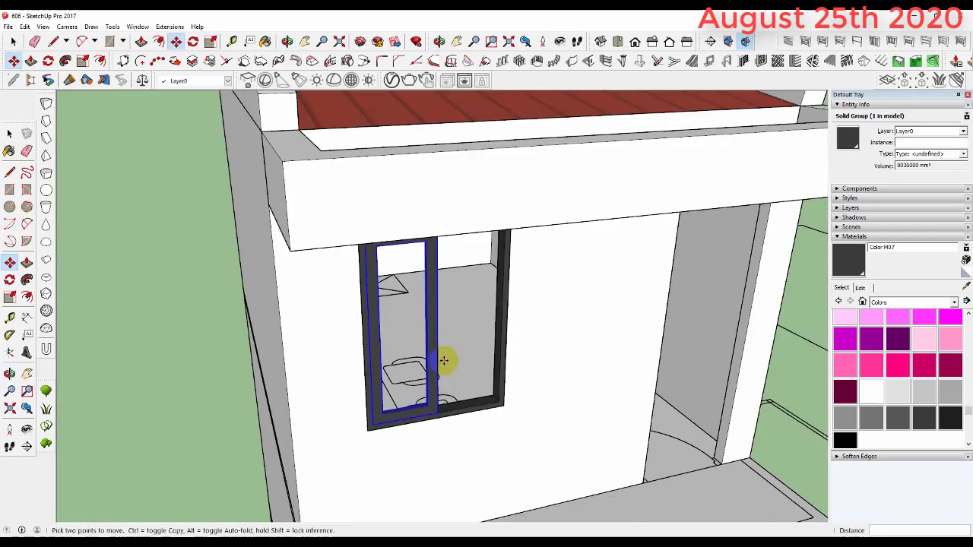
{"action": "middle_click_drag", "start_coordinate": [445, 358], "coordinate": [428, 104]}
{"action": "scroll", "coordinate": [432, 221], "scroll_direction": "up", "scroll_amount": 2}
{"action": "middle_click_drag", "start_coordinate": [432, 221], "coordinate": [482, 229]}
Step: Draw a rectangular pane inside the left sash opening and make it a group
{"action": "left_click", "coordinate": [429, 240]}
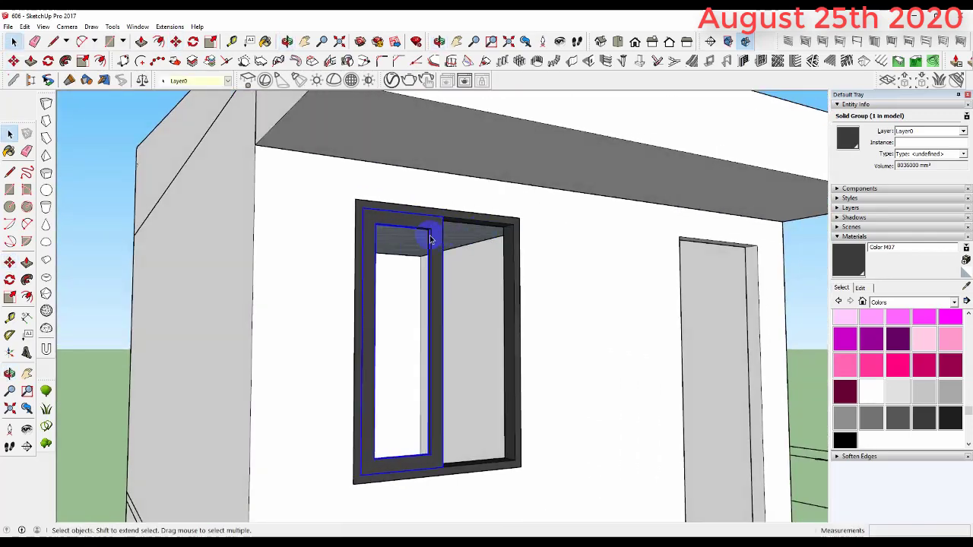
{"action": "left_click", "coordinate": [99, 142]}
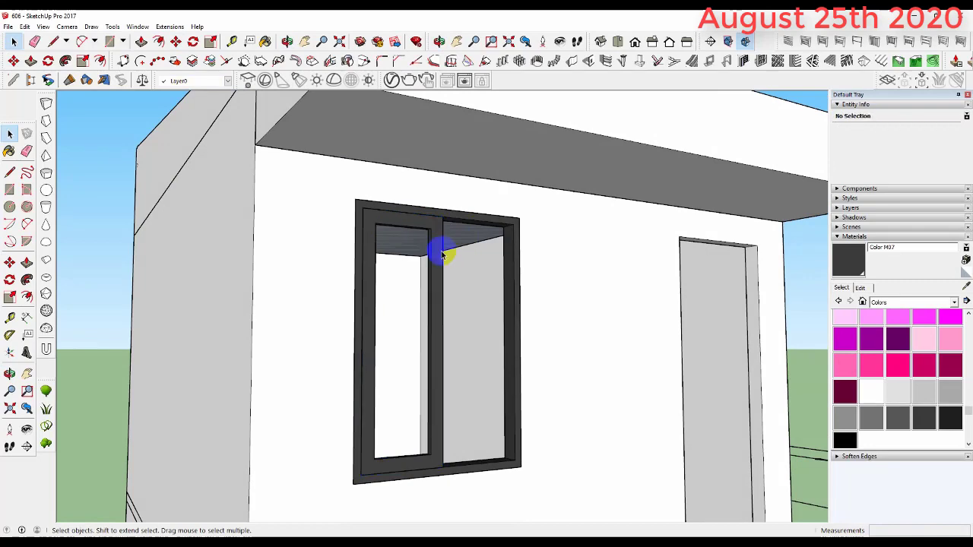
{"action": "key", "text": "r"}
{"action": "left_click", "coordinate": [375, 222]}
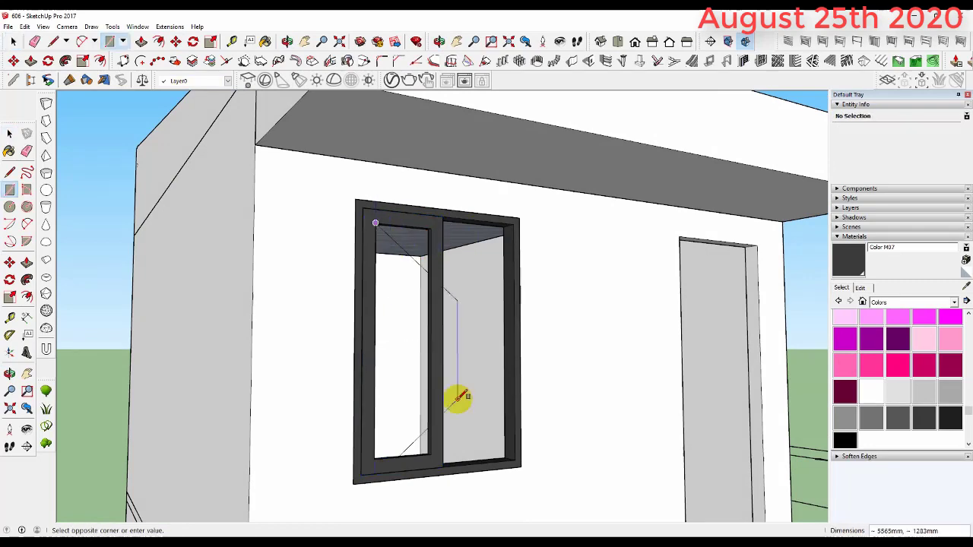
{"action": "left_click", "coordinate": [430, 454]}
{"action": "key", "text": "space"}
{"action": "double_click", "coordinate": [406, 382]}
{"action": "right_click", "coordinate": [406, 387]}
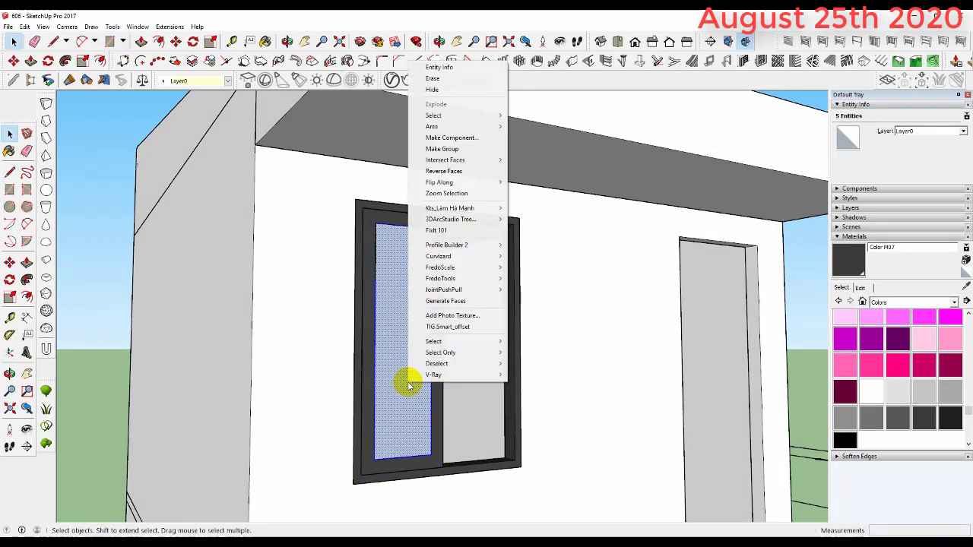
{"action": "left_click", "coordinate": [456, 150]}
Step: Paint the pane with Translucent Glass Safety from the Glass and Mirrors collection
{"action": "left_click", "coordinate": [934, 302]}
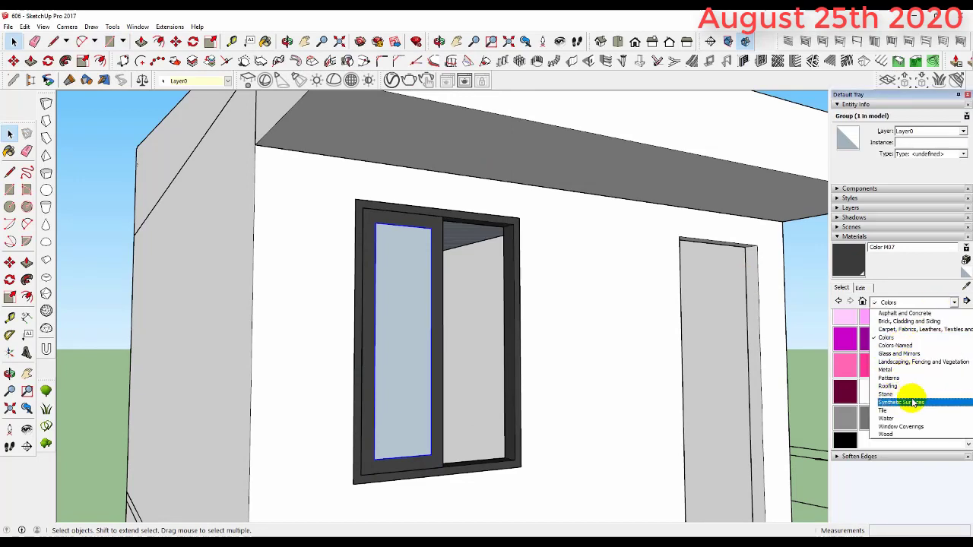
{"action": "scroll", "coordinate": [904, 391], "scroll_direction": "up", "scroll_amount": 3}
{"action": "left_click", "coordinate": [899, 378]}
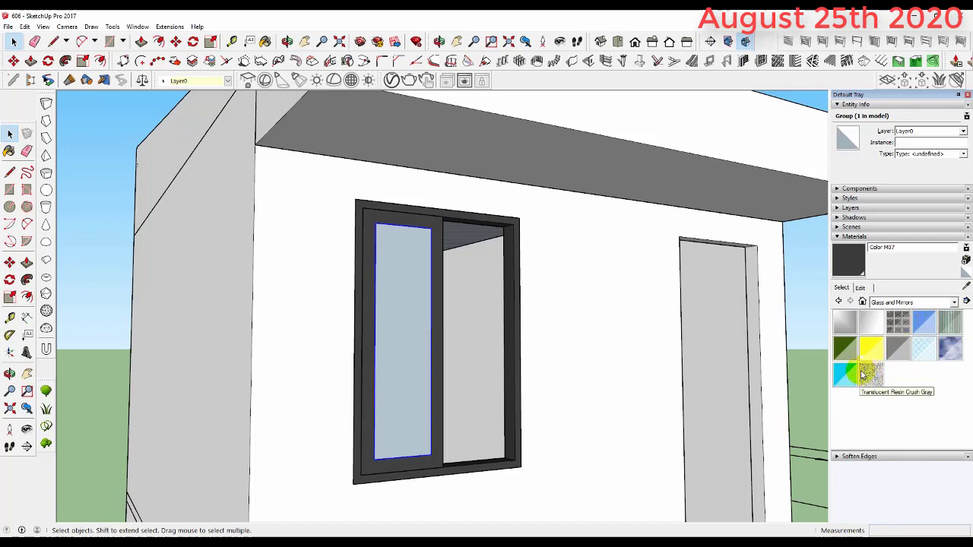
{"action": "left_click", "coordinate": [924, 346]}
{"action": "left_click", "coordinate": [390, 302]}
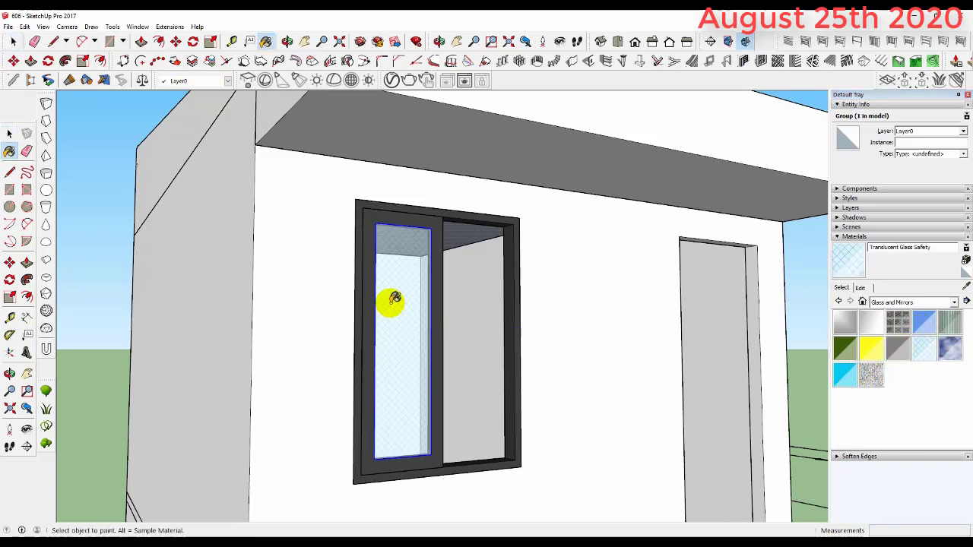
{"action": "key", "text": "space"}
Step: Select the glass pane together with the sash frame
{"action": "scroll", "coordinate": [414, 406], "scroll_direction": "down", "scroll_amount": 3}
{"action": "scroll", "coordinate": [417, 382], "scroll_direction": "up", "scroll_amount": 6}
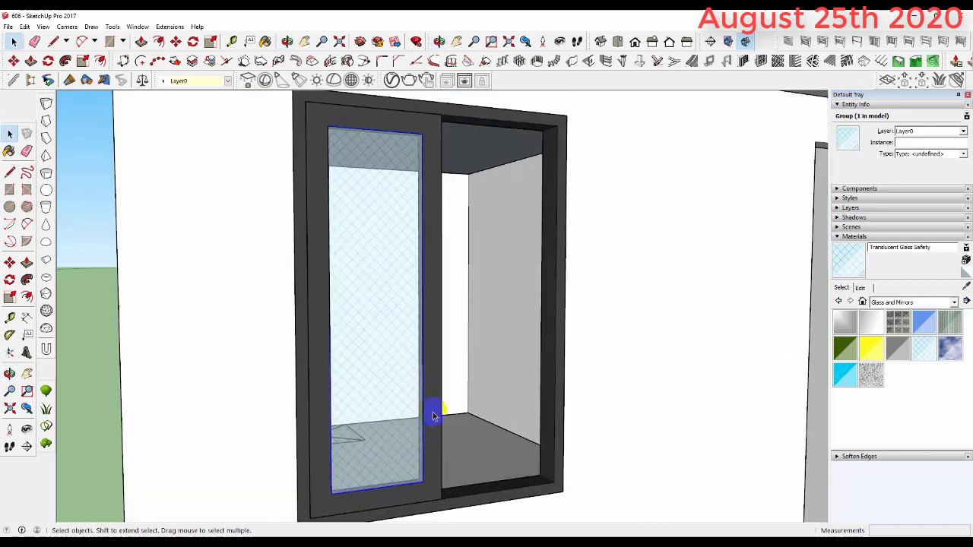
{"action": "left_click", "coordinate": [407, 410]}
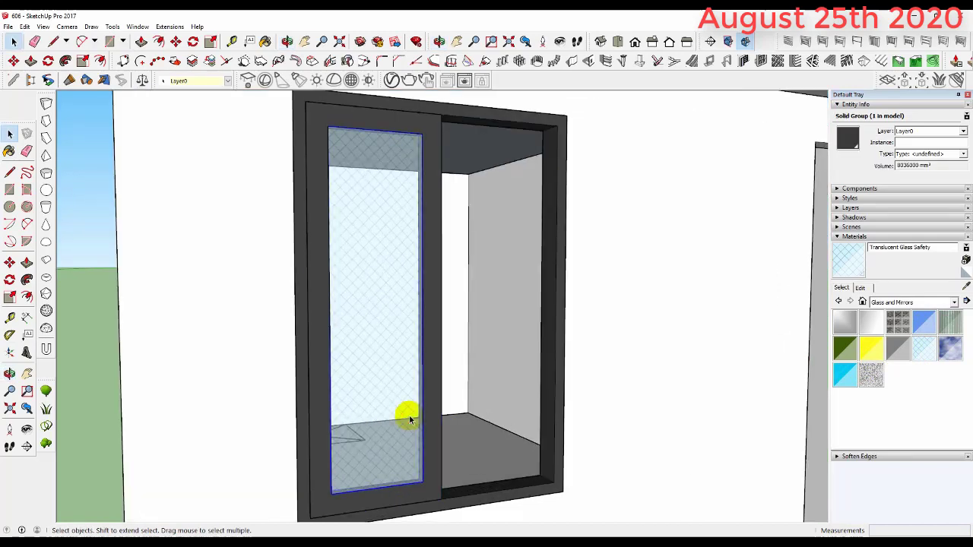
{"action": "left_click", "coordinate": [443, 444], "text": "shift"}
Step: Turn the selected glazed pane and frame into a component
{"action": "right_click", "coordinate": [439, 439]}
{"action": "left_click", "coordinate": [495, 199]}
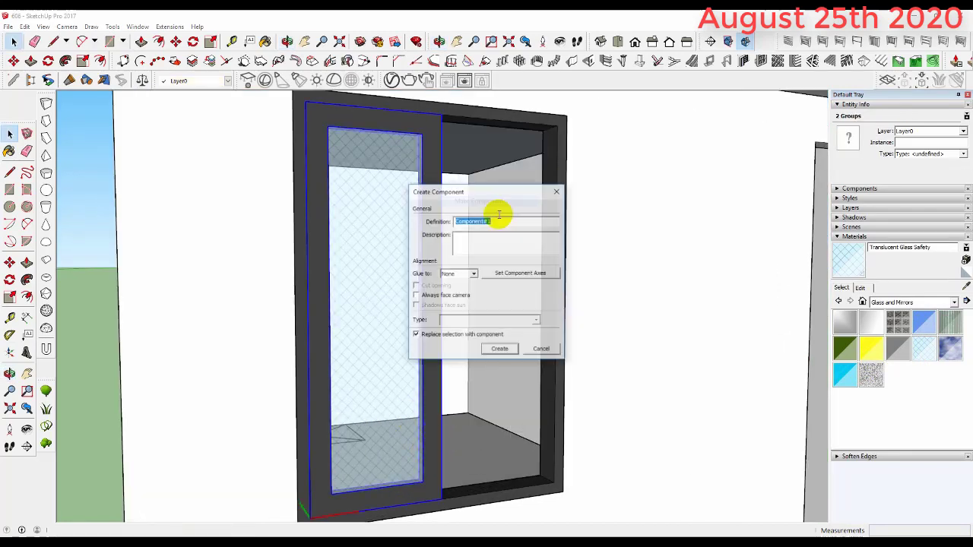
{"action": "left_click", "coordinate": [503, 349]}
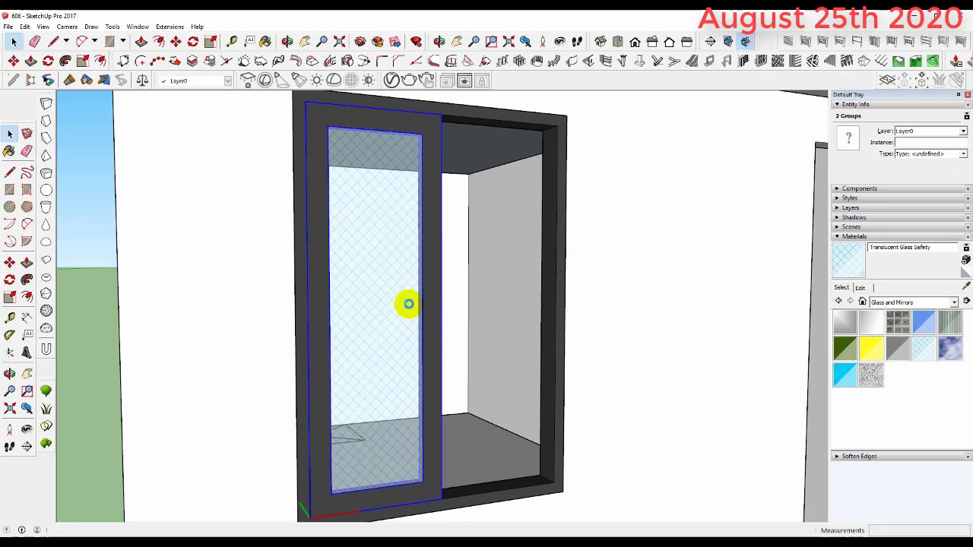
{"action": "scroll", "coordinate": [408, 304], "scroll_direction": "down", "scroll_amount": 2}
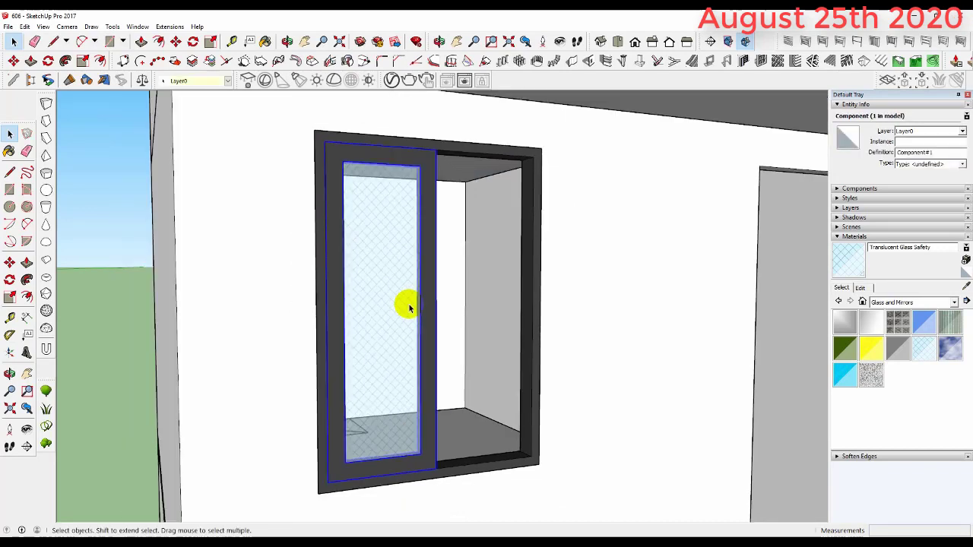
{"action": "scroll", "coordinate": [364, 392], "scroll_direction": "down", "scroll_amount": 2}
{"action": "scroll", "coordinate": [177, 443], "scroll_direction": "up", "scroll_amount": 3}
{"action": "scroll", "coordinate": [183, 436], "scroll_direction": "up", "scroll_amount": 2}
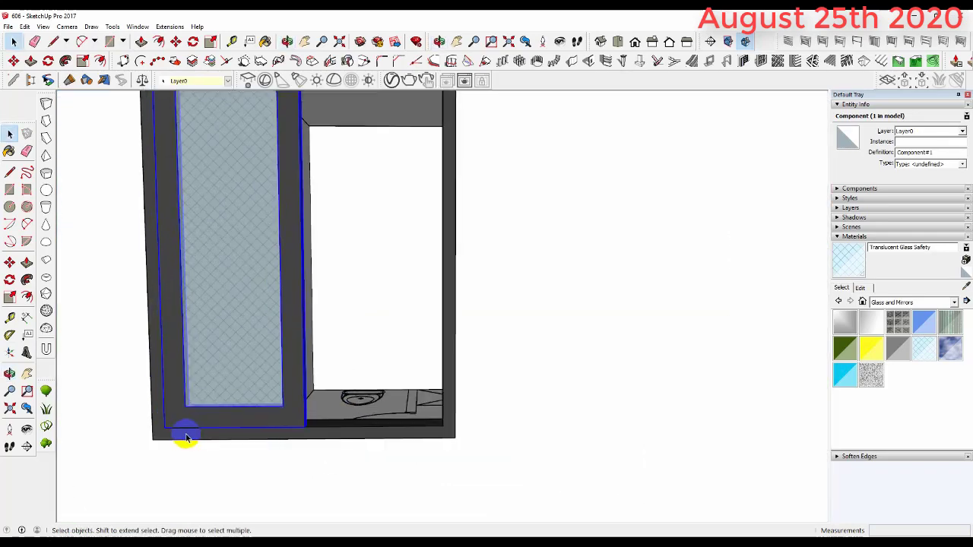
Step: Copy the glazed pane 460mm to the right with Move and Ctrl
{"action": "key", "text": "m"}
{"action": "left_click", "coordinate": [166, 429]}
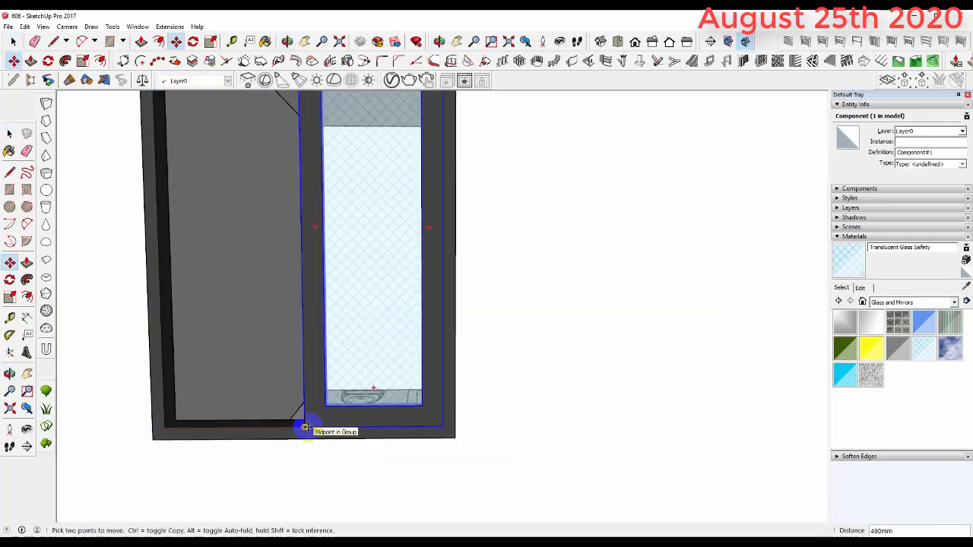
{"action": "key", "text": "ctrl"}
{"action": "left_click", "coordinate": [307, 425]}
{"action": "scroll", "coordinate": [307, 426], "scroll_direction": "down", "scroll_amount": 3}
Step: Select both panes and group them into one double window
{"action": "key", "text": "space"}
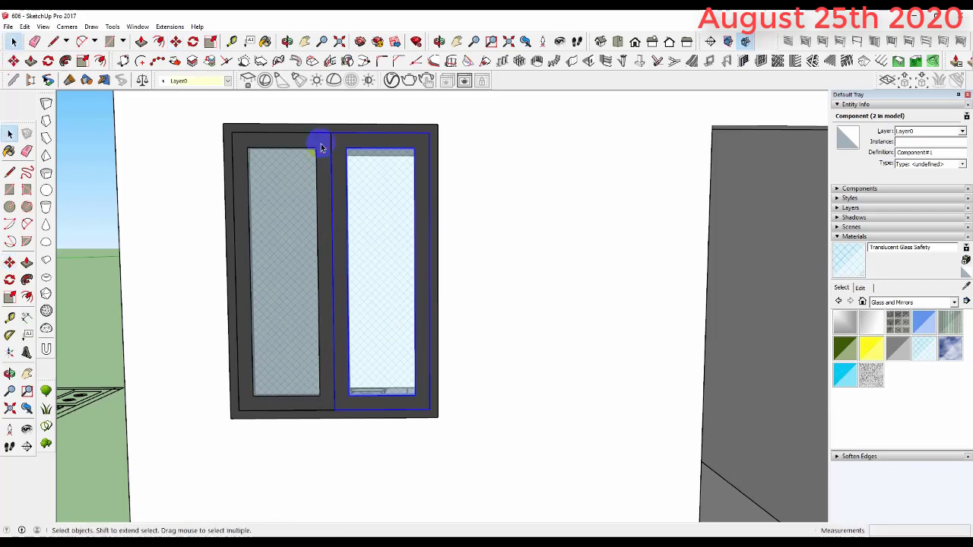
{"action": "left_click", "coordinate": [324, 155]}
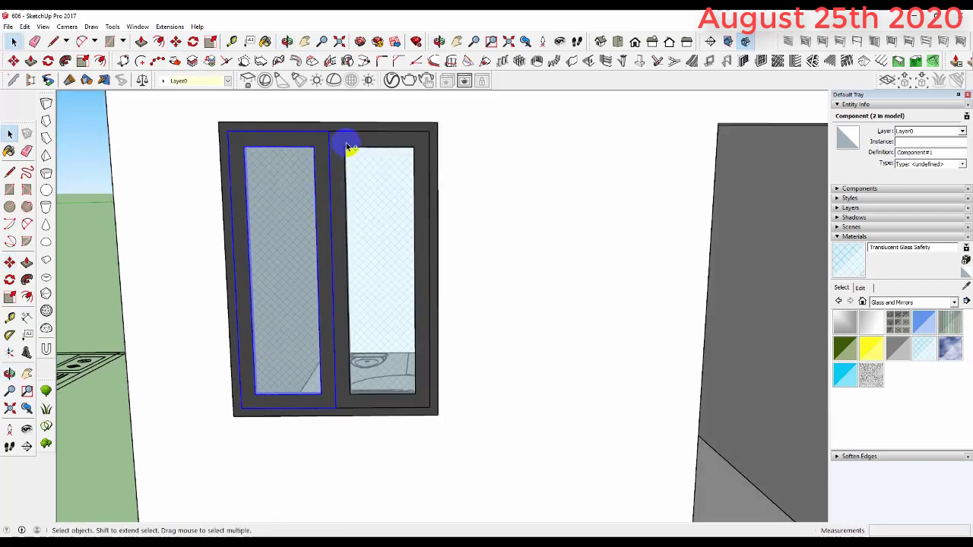
{"action": "right_click", "coordinate": [352, 132]}
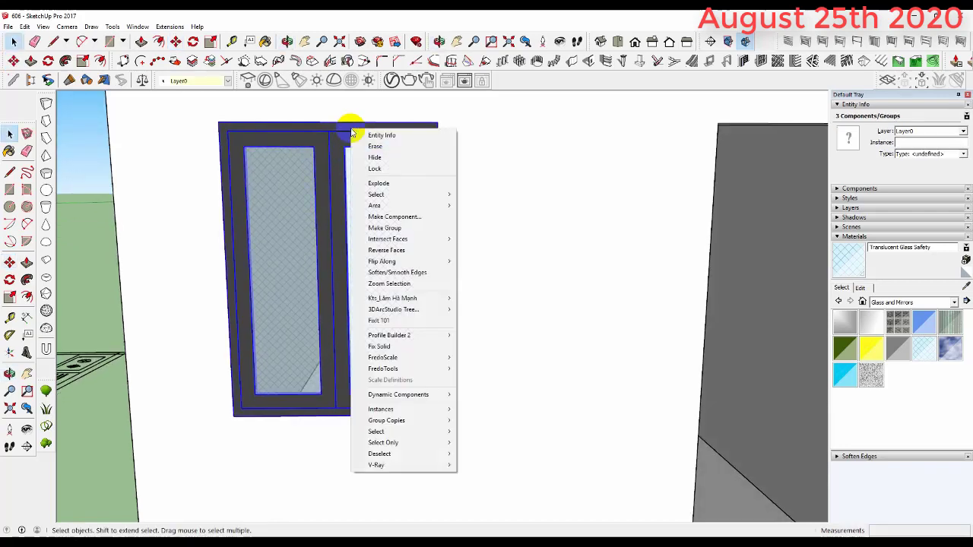
{"action": "left_click", "coordinate": [403, 227]}
{"action": "scroll", "coordinate": [410, 292], "scroll_direction": "down", "scroll_amount": 2}
{"action": "scroll", "coordinate": [310, 355], "scroll_direction": "up", "scroll_amount": 1}
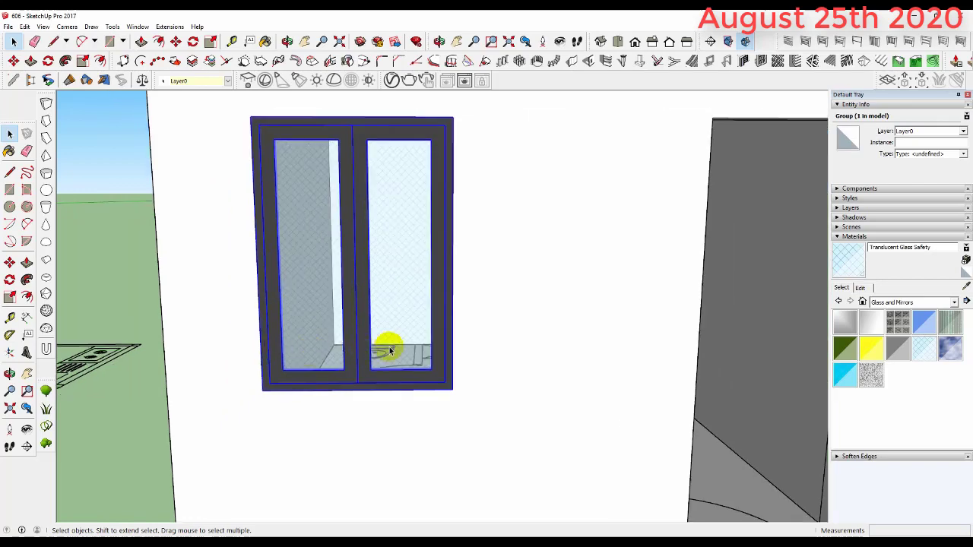
{"action": "scroll", "coordinate": [304, 356], "scroll_direction": "down", "scroll_amount": 2}
{"action": "scroll", "coordinate": [364, 336], "scroll_direction": "up", "scroll_amount": 2}
Step: Orbit around the building to inspect the finished window from below, the side and above
{"action": "mouse_move", "coordinate": [365, 336]}
{"action": "middle_mouse_down"}
{"action": "mouse_move", "coordinate": [314, 434]}
{"action": "mouse_move", "coordinate": [375, 392]}
{"action": "middle_mouse_up"}
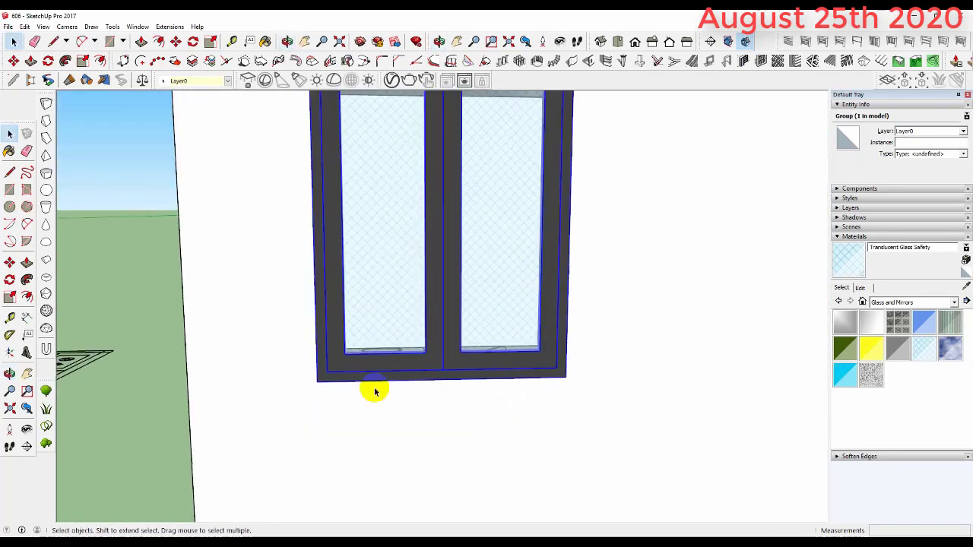
{"action": "scroll", "coordinate": [374, 392], "scroll_direction": "down", "scroll_amount": 3}
{"action": "middle_click_drag", "start_coordinate": [310, 362], "coordinate": [503, 332]}
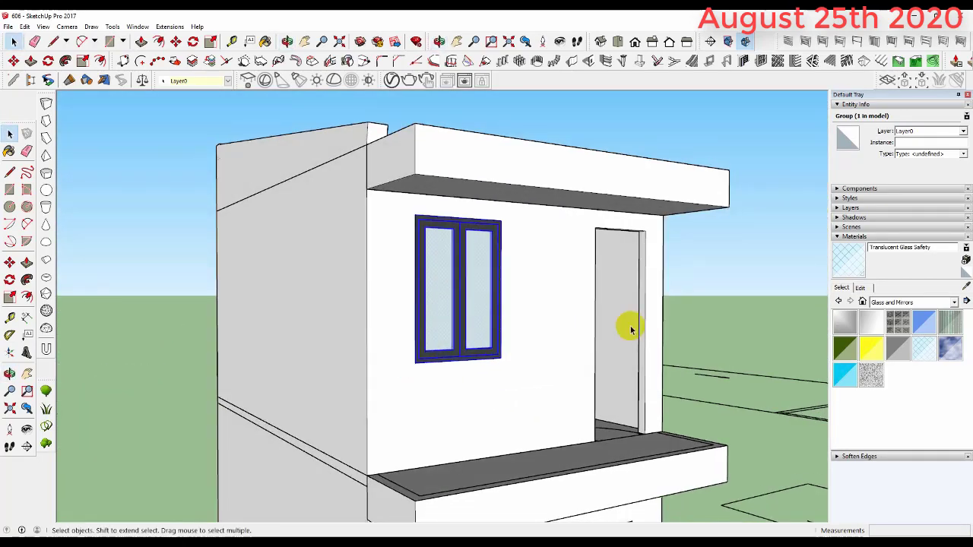
{"action": "left_click", "coordinate": [715, 274]}
{"action": "mouse_move", "coordinate": [583, 332]}
{"action": "middle_mouse_down"}
{"action": "mouse_move", "coordinate": [497, 297]}
{"action": "mouse_move", "coordinate": [388, 289]}
{"action": "mouse_move", "coordinate": [611, 383]}
{"action": "middle_mouse_up"}
Step: Draw a rectangle filling the upper door opening and make it a group
{"action": "scroll", "coordinate": [611, 382], "scroll_direction": "up", "scroll_amount": 2}
{"action": "key", "text": "r"}
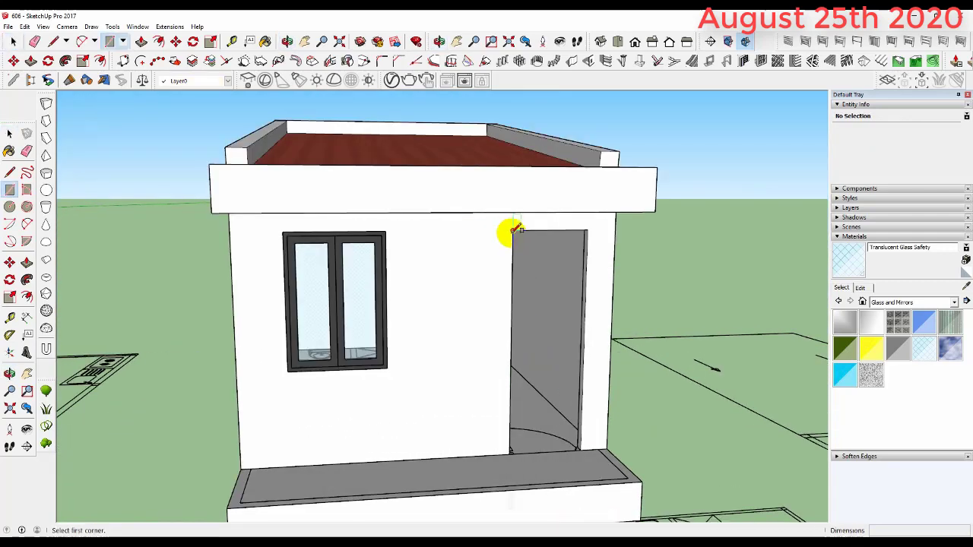
{"action": "left_click", "coordinate": [514, 228]}
{"action": "left_click", "coordinate": [583, 445]}
{"action": "key", "text": "space"}
{"action": "double_click", "coordinate": [554, 373]}
{"action": "right_click", "coordinate": [555, 373]}
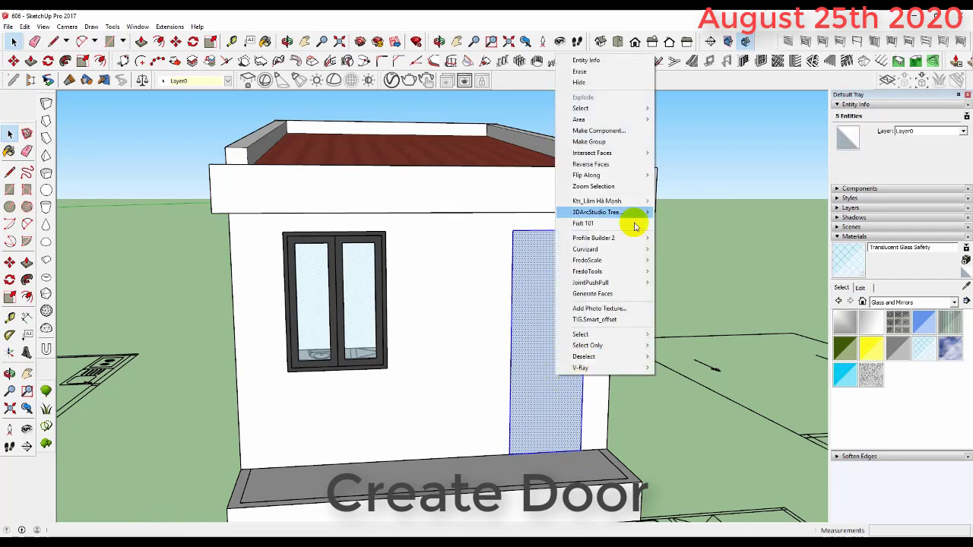
{"action": "left_click", "coordinate": [589, 141]}
Step: Inside the door group, offset the outline inward to form a 40mm frame
{"action": "double_click", "coordinate": [556, 286]}
{"action": "scroll", "coordinate": [551, 262], "scroll_direction": "up", "scroll_amount": 3}
{"action": "key", "text": "p"}
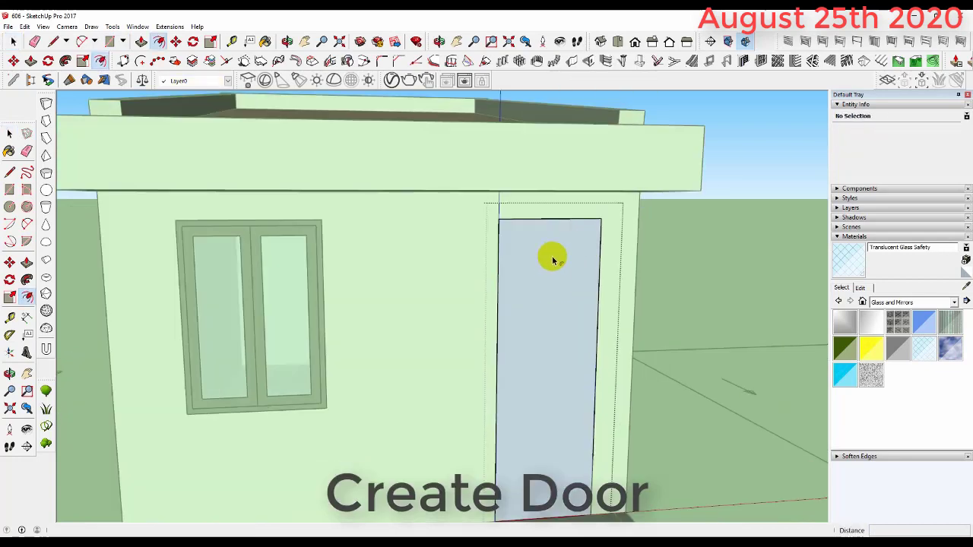
{"action": "left_click", "coordinate": [552, 221]}
{"action": "left_click", "coordinate": [553, 228]}
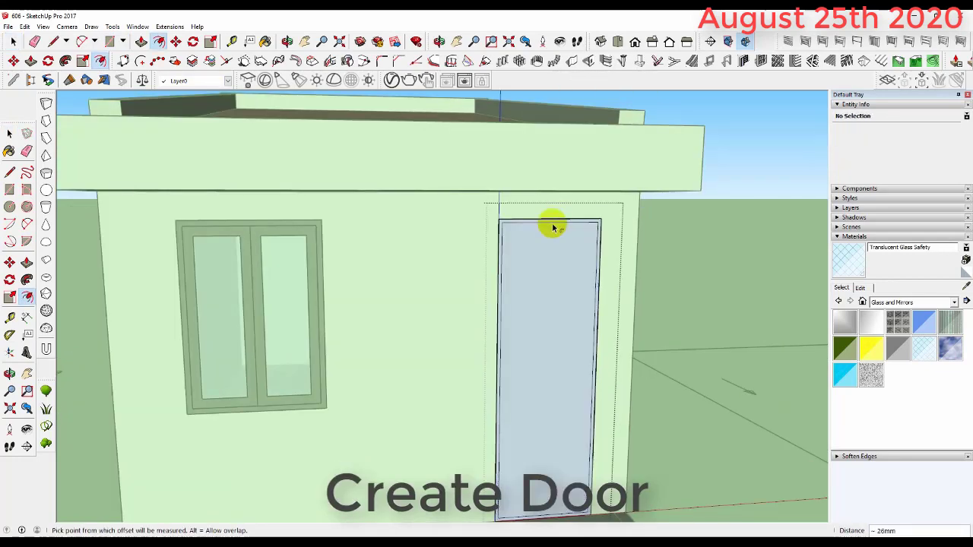
{"action": "scroll", "coordinate": [553, 226], "scroll_direction": "up", "scroll_amount": 2}
{"action": "scroll", "coordinate": [554, 221], "scroll_direction": "up", "scroll_amount": 2}
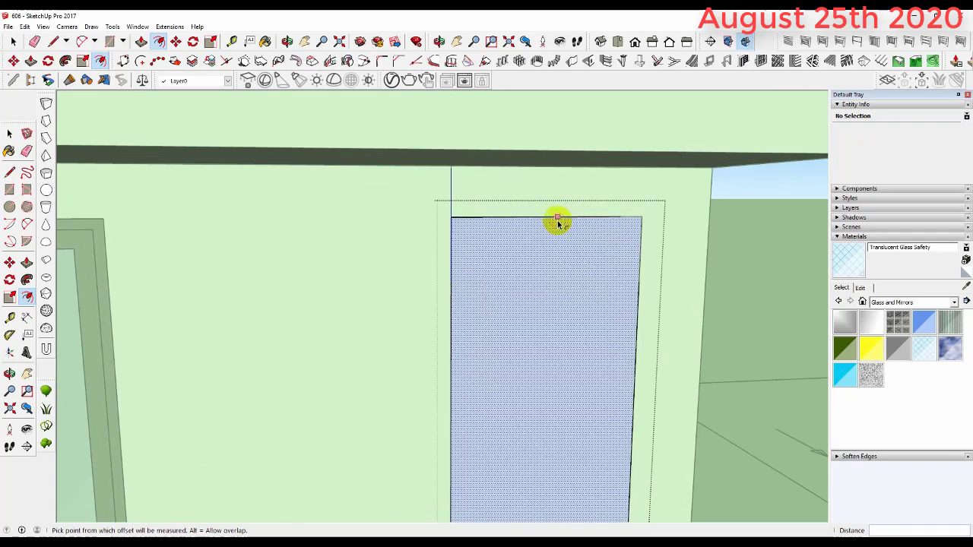
{"action": "left_click", "coordinate": [557, 221]}
{"action": "key", "text": "Return"}
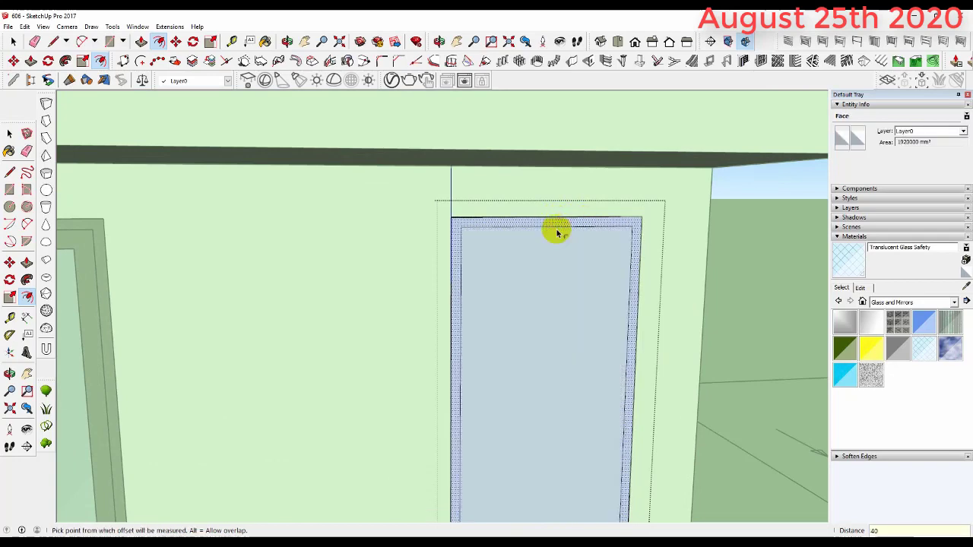
Step: Bring the window and door into view and select the door's inner glass face
{"action": "middle_click_drag", "start_coordinate": [557, 232], "coordinate": [562, 219]}
{"action": "key", "text": "space"}
{"action": "left_click", "coordinate": [552, 309]}
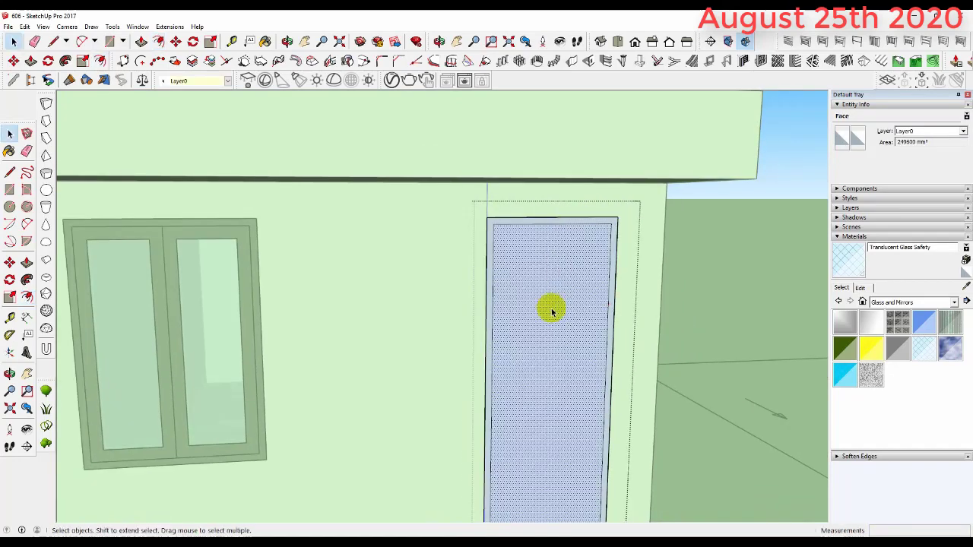
{"action": "scroll", "coordinate": [551, 309], "scroll_direction": "down", "scroll_amount": 2}
{"action": "scroll", "coordinate": [508, 437], "scroll_direction": "down", "scroll_amount": 3}
{"action": "scroll", "coordinate": [604, 408], "scroll_direction": "up", "scroll_amount": 5}
{"action": "scroll", "coordinate": [607, 383], "scroll_direction": "up", "scroll_amount": 3}
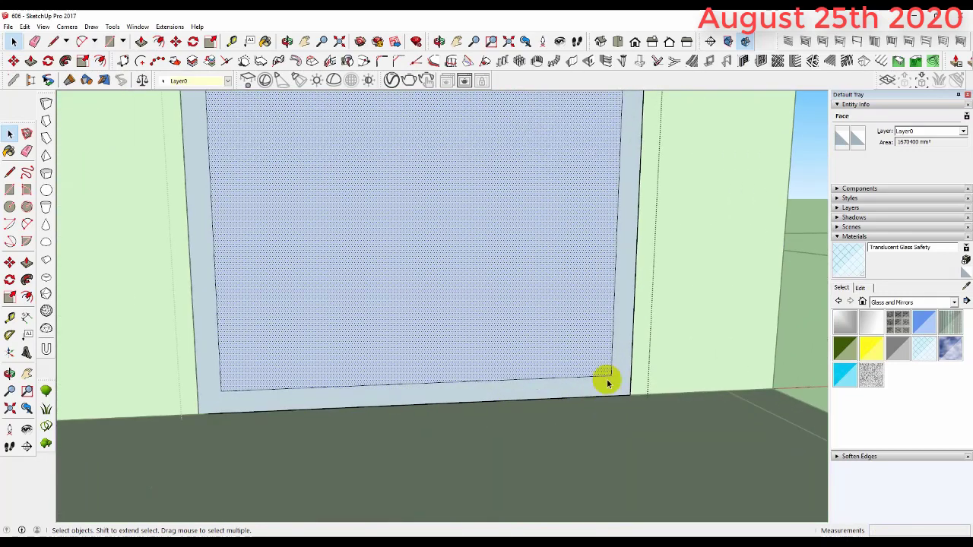
{"action": "scroll", "coordinate": [607, 382], "scroll_direction": "up", "scroll_amount": 2}
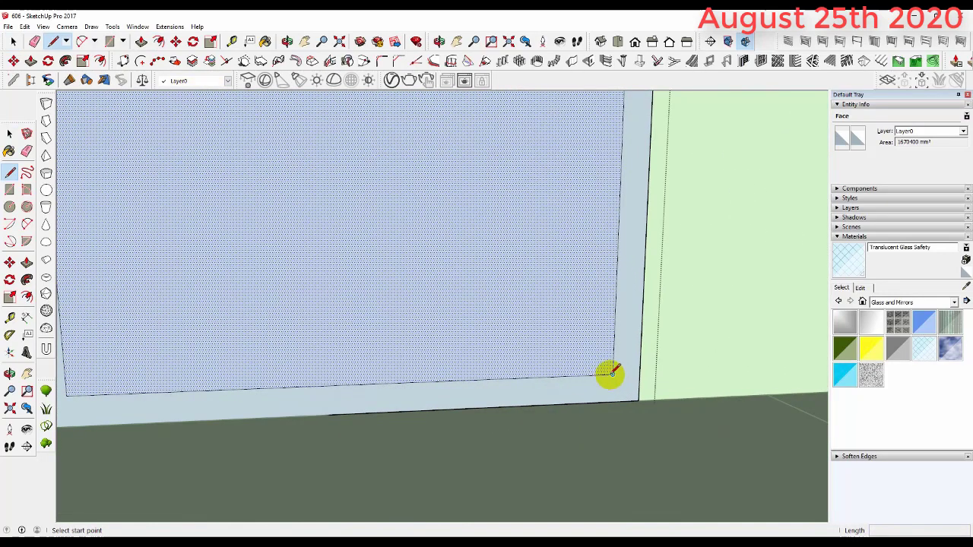
Step: Remove the bottom frame strip's edge and delete the door's glass face
{"action": "left_click", "coordinate": [612, 373]}
{"action": "middle_click_drag", "start_coordinate": [614, 398], "coordinate": [612, 405]}
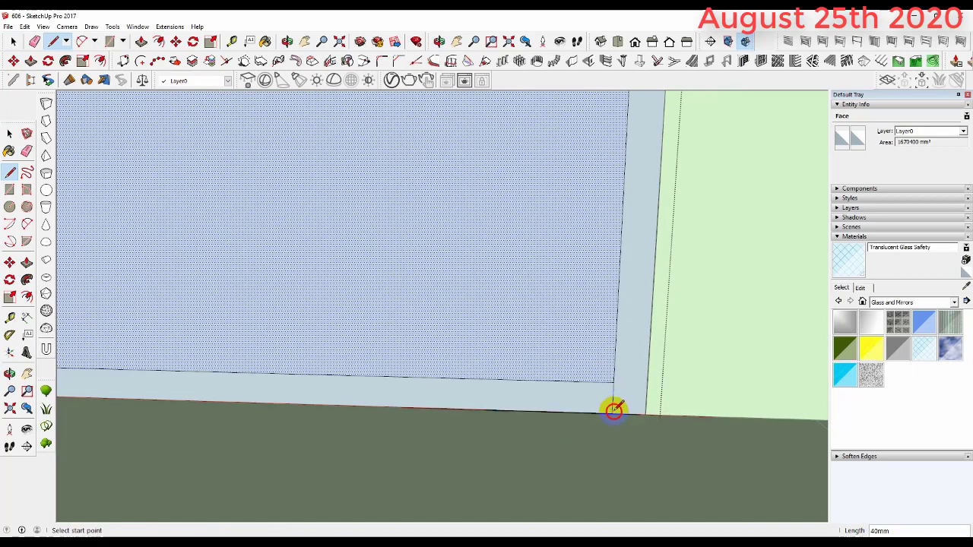
{"action": "scroll", "coordinate": [613, 410], "scroll_direction": "down", "scroll_amount": 3}
{"action": "scroll", "coordinate": [327, 347], "scroll_direction": "up", "scroll_amount": 3}
{"action": "key", "text": "r"}
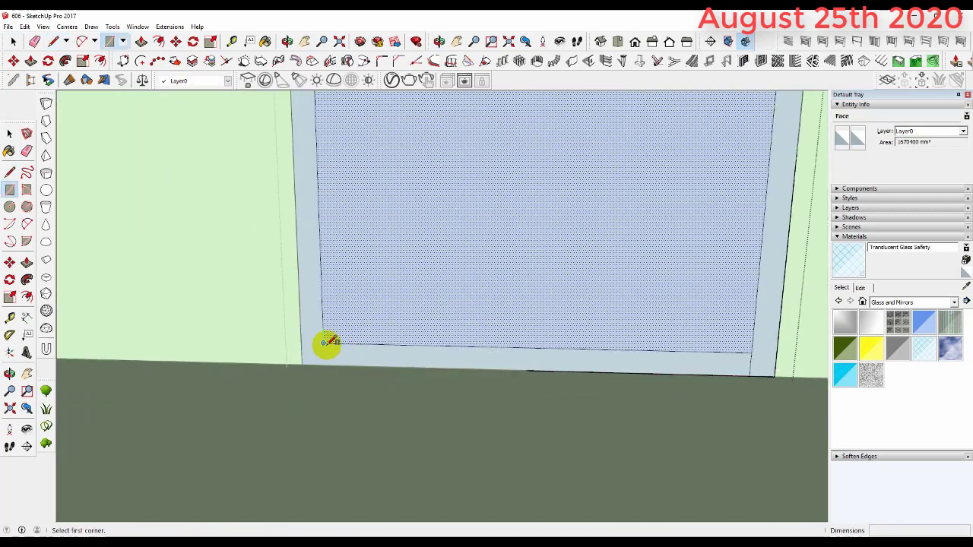
{"action": "left_click", "coordinate": [325, 346]}
{"action": "left_click", "coordinate": [752, 373]}
{"action": "key", "text": "e"}
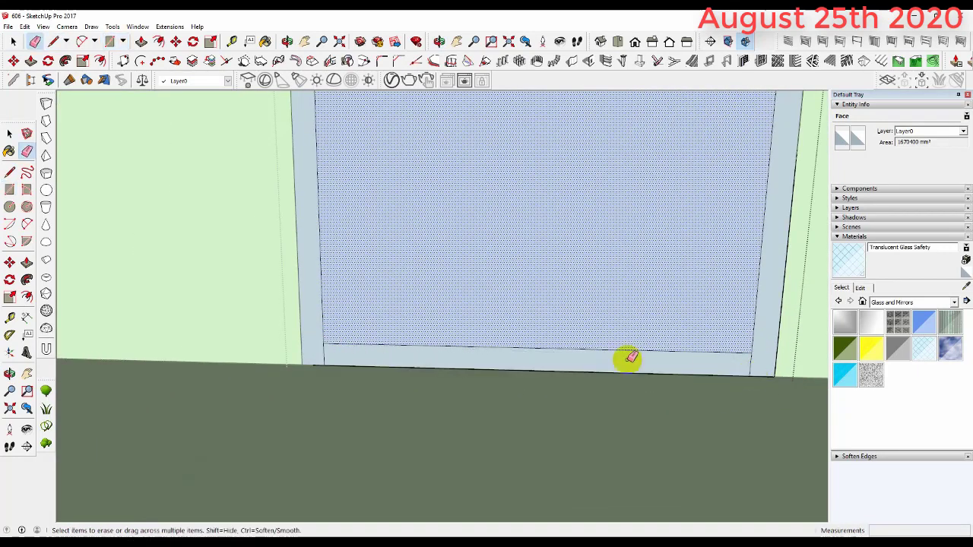
{"action": "left_click", "coordinate": [592, 350]}
{"action": "key", "text": "space"}
{"action": "left_click", "coordinate": [592, 350]}
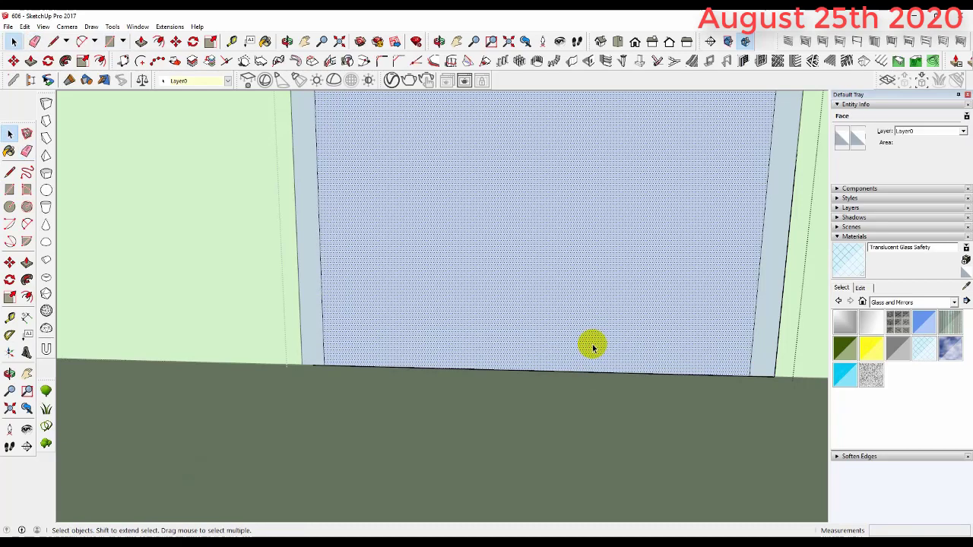
{"action": "key", "text": "Delete"}
Step: Push/Pull the remaining door frame face out 100mm
{"action": "middle_click_drag", "start_coordinate": [592, 351], "coordinate": [601, 413]}
{"action": "left_click", "coordinate": [692, 363]}
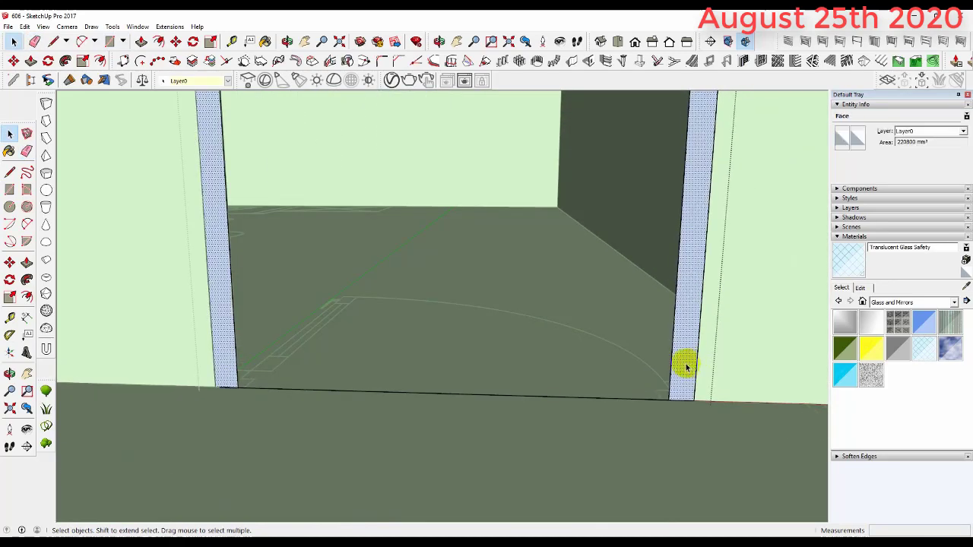
{"action": "key", "text": "p"}
{"action": "left_click", "coordinate": [684, 359]}
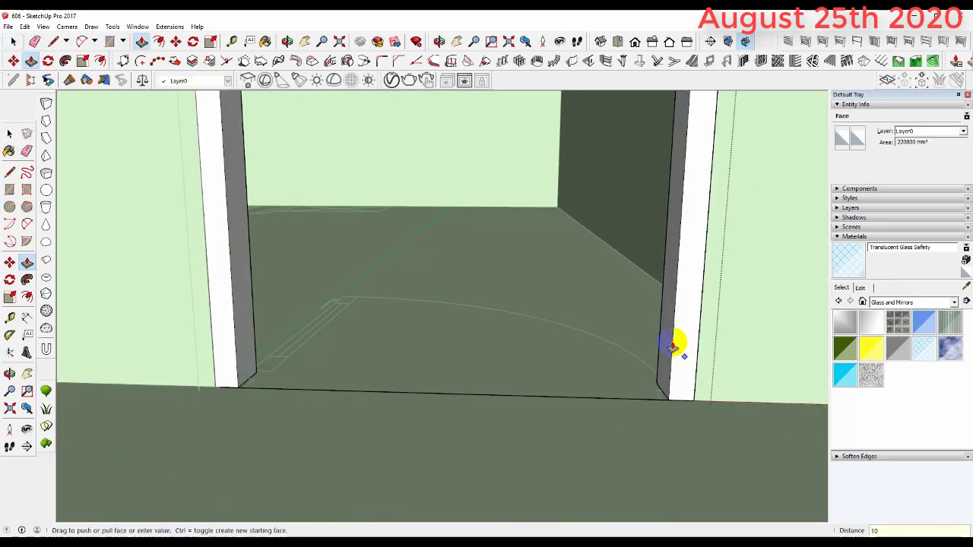
{"action": "type", "text": "0"}
{"action": "key", "text": "Return"}
{"action": "scroll", "coordinate": [390, 413], "scroll_direction": "down", "scroll_amount": 3}
{"action": "scroll", "coordinate": [400, 412], "scroll_direction": "down", "scroll_amount": 3}
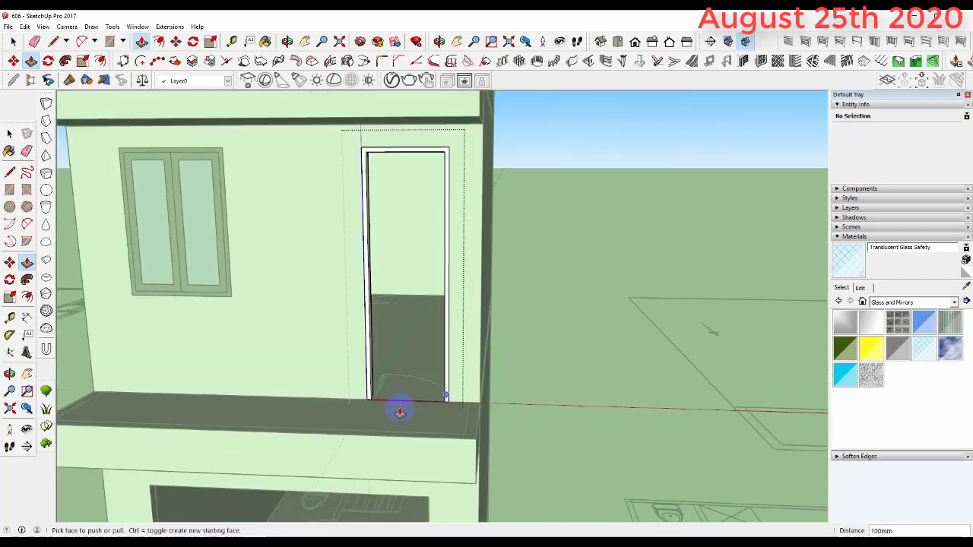
{"action": "key", "text": "space"}
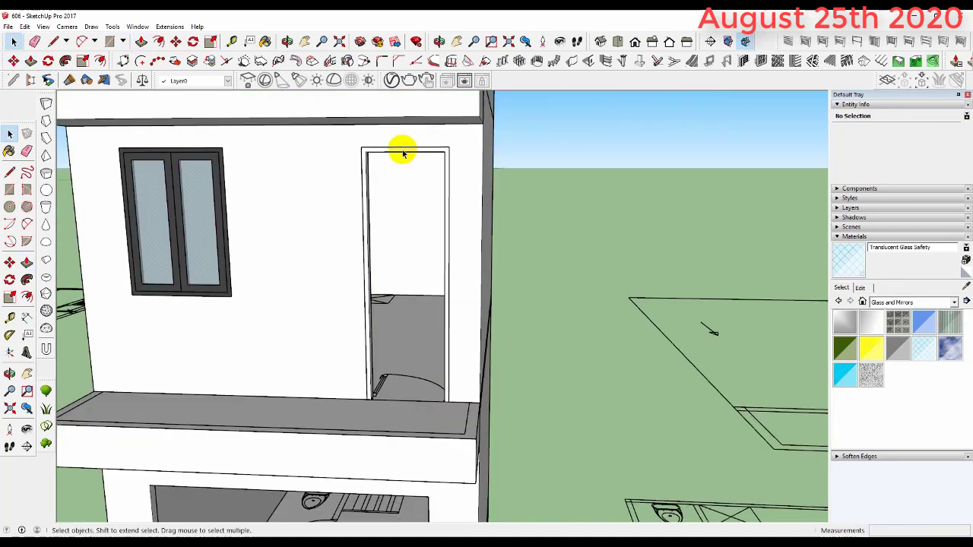
{"action": "key", "text": "r"}
{"action": "scroll", "coordinate": [365, 152], "scroll_direction": "up", "scroll_amount": 3}
Step: Draw a new rectangle filling the upper door opening and group it
{"action": "left_click", "coordinate": [329, 147]}
{"action": "scroll", "coordinate": [449, 418], "scroll_direction": "down", "scroll_amount": 1}
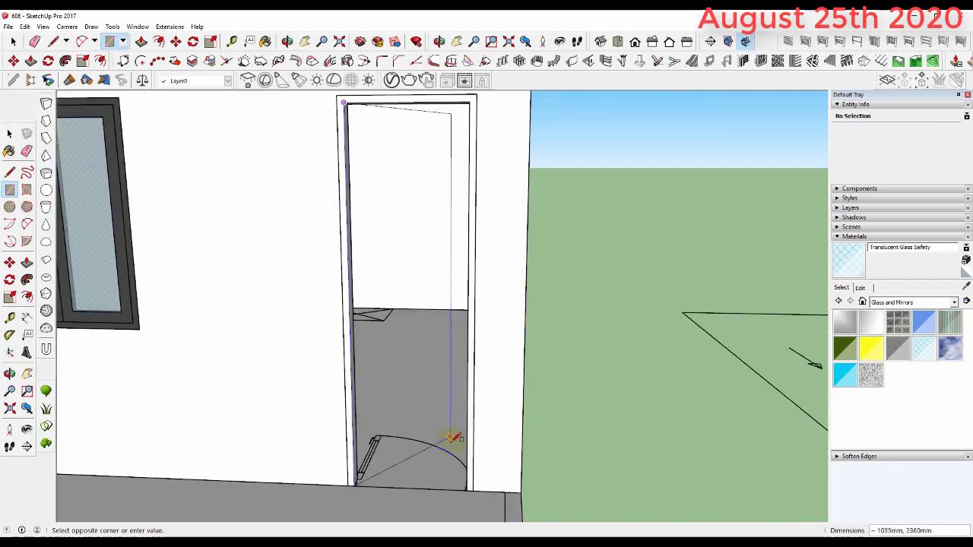
{"action": "scroll", "coordinate": [455, 455], "scroll_direction": "up", "scroll_amount": 1}
{"action": "left_click", "coordinate": [469, 491]}
{"action": "key", "text": "space"}
{"action": "double_click", "coordinate": [423, 424]}
{"action": "right_click", "coordinate": [426, 423]}
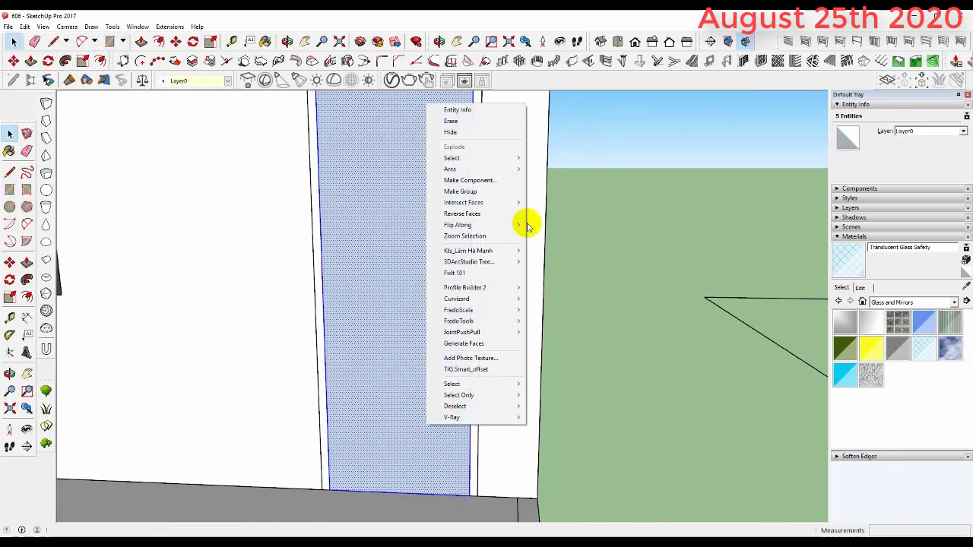
{"action": "left_click", "coordinate": [486, 190]}
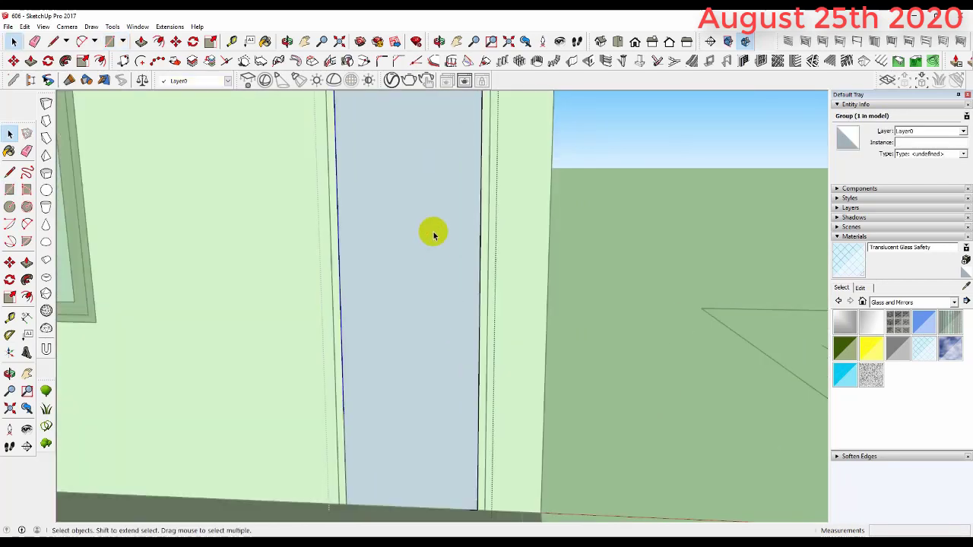
Step: Inside the door group, offset the outline inward and delete the inner face
{"action": "scroll", "coordinate": [433, 236], "scroll_direction": "down", "scroll_amount": 2}
{"action": "double_click", "coordinate": [431, 233]}
{"action": "key", "text": "f"}
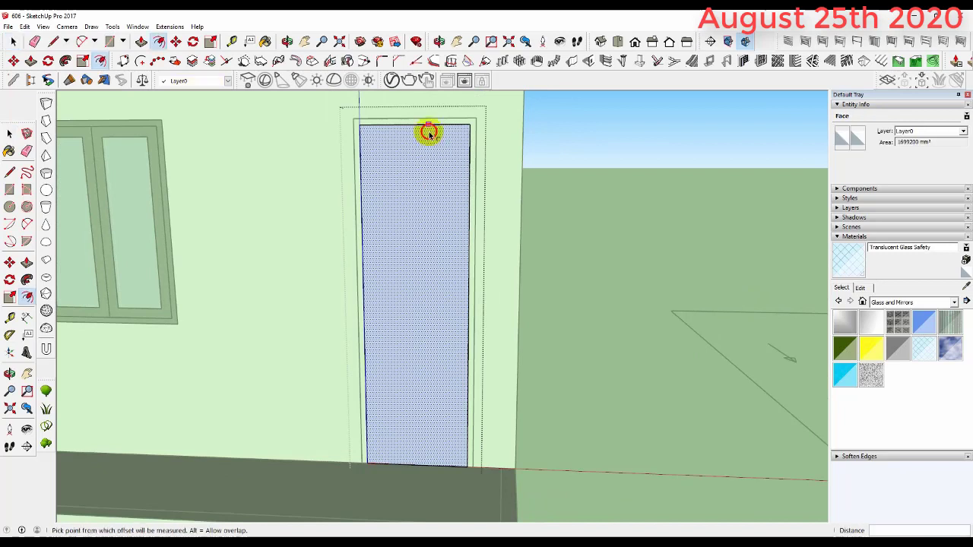
{"action": "left_click", "coordinate": [429, 132]}
{"action": "type", "text": "100"}
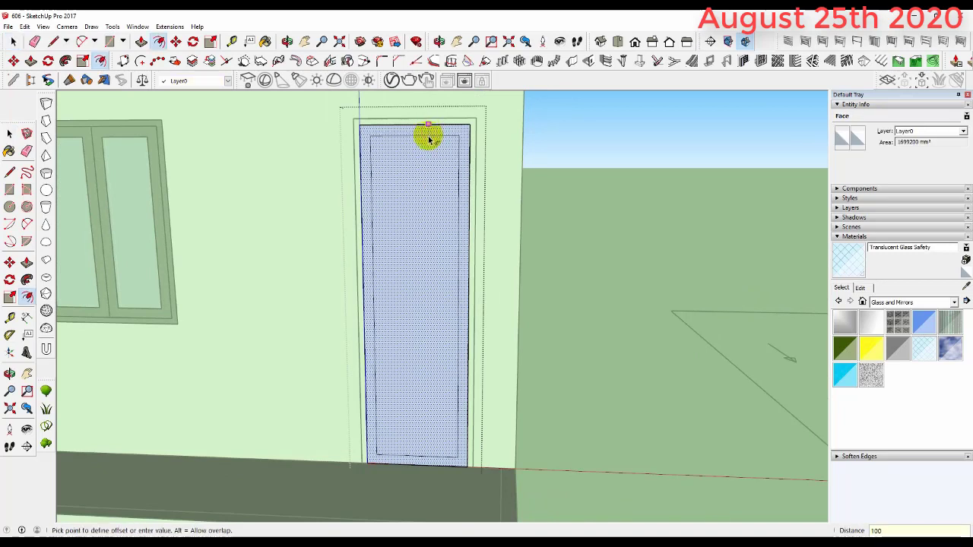
{"action": "key", "text": "Return"}
{"action": "key", "text": "space"}
{"action": "left_click", "coordinate": [423, 192]}
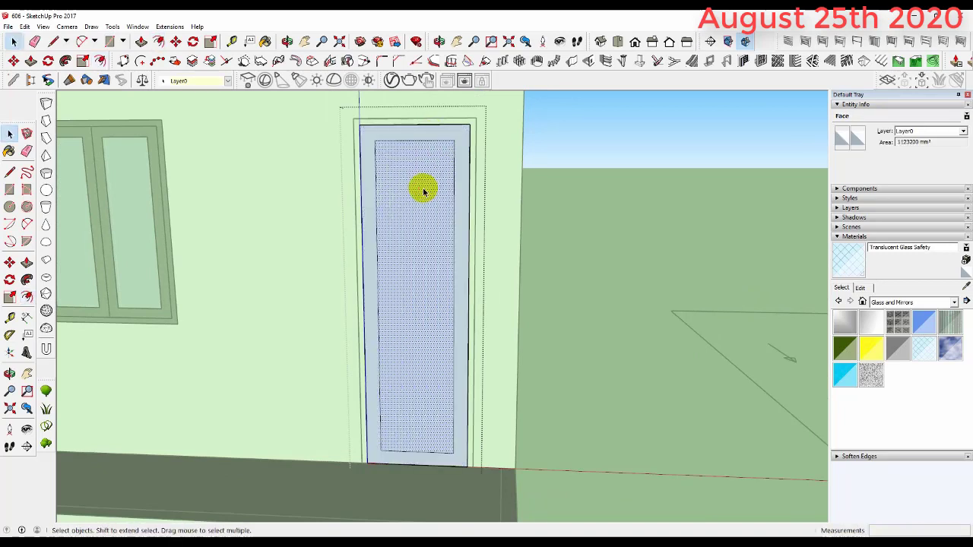
{"action": "key", "text": "Delete"}
Step: Push/Pull the remaining door frame face outward to give it depth
{"action": "scroll", "coordinate": [440, 143], "scroll_direction": "up", "scroll_amount": 1}
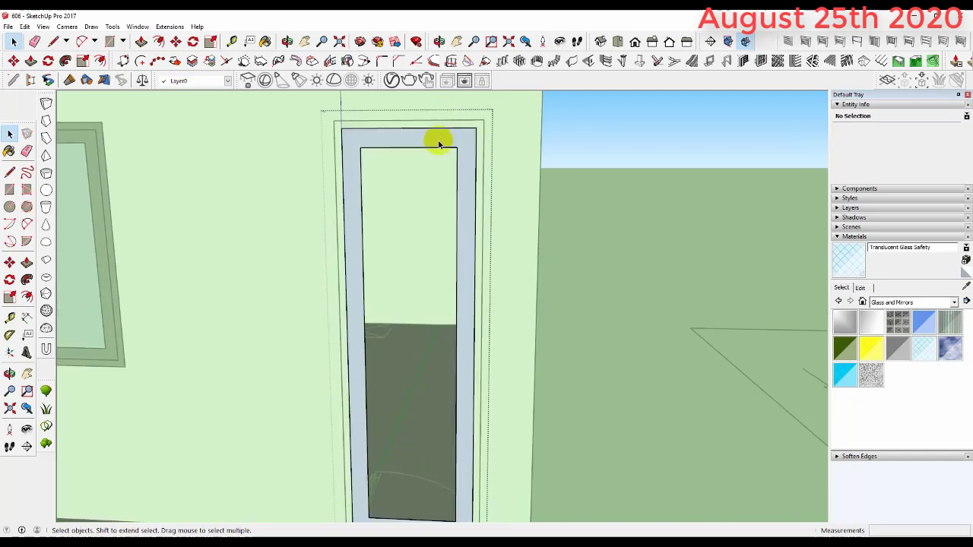
{"action": "scroll", "coordinate": [369, 189], "scroll_direction": "up", "scroll_amount": 3}
{"action": "scroll", "coordinate": [385, 362], "scroll_direction": "down", "scroll_amount": 4}
{"action": "middle_click_drag", "start_coordinate": [385, 362], "coordinate": [306, 426]}
{"action": "scroll", "coordinate": [315, 398], "scroll_direction": "up", "scroll_amount": 5}
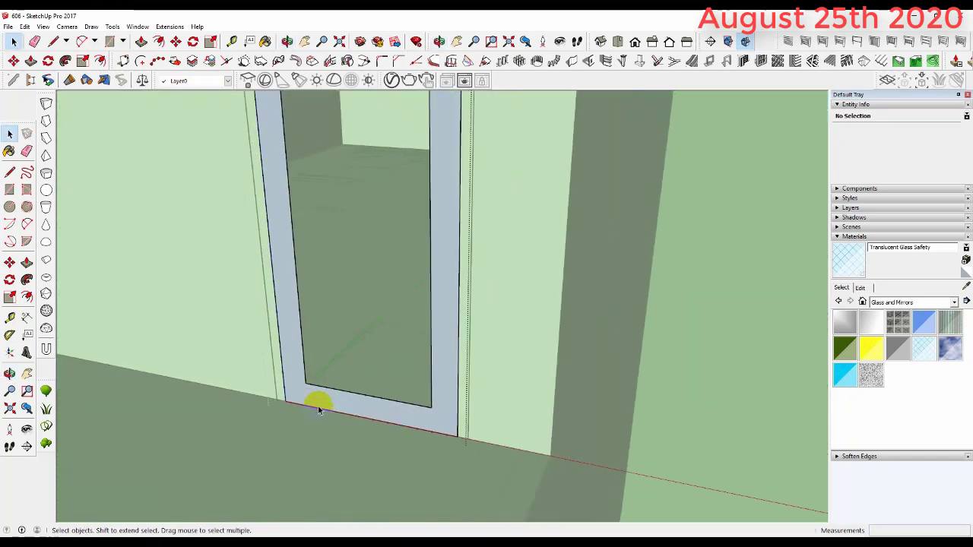
{"action": "scroll", "coordinate": [321, 402], "scroll_direction": "up", "scroll_amount": 1}
{"action": "left_click", "coordinate": [321, 402]}
{"action": "key", "text": "p"}
{"action": "left_click", "coordinate": [321, 400]}
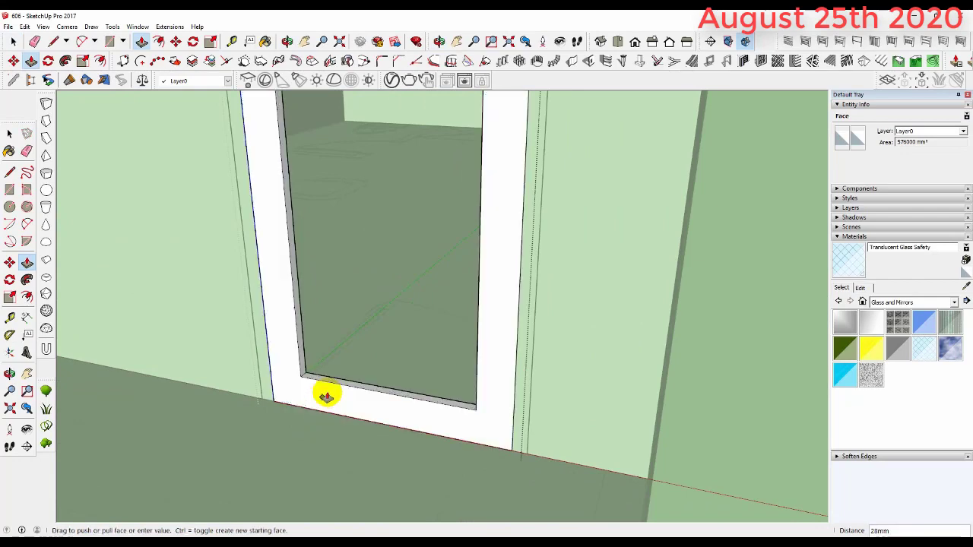
{"action": "left_click", "coordinate": [325, 397]}
Step: Sample Color M07 from the window frame and paint the door frame faces with it
{"action": "key", "text": "space"}
{"action": "scroll", "coordinate": [332, 397], "scroll_direction": "down", "scroll_amount": 2}
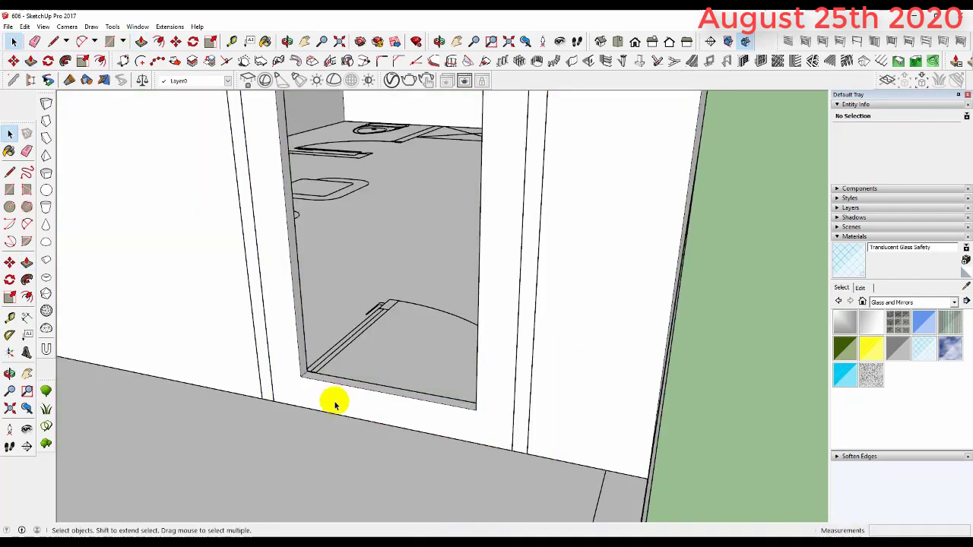
{"action": "scroll", "coordinate": [362, 428], "scroll_direction": "down", "scroll_amount": 3}
{"action": "scroll", "coordinate": [357, 296], "scroll_direction": "down", "scroll_amount": 3}
{"action": "middle_click_drag", "start_coordinate": [357, 296], "coordinate": [382, 278]}
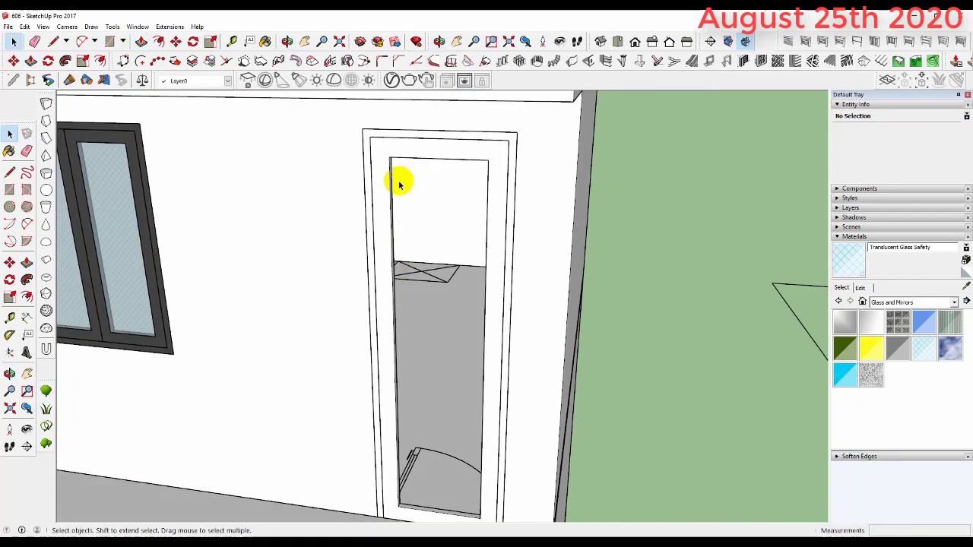
{"action": "scroll", "coordinate": [401, 184], "scroll_direction": "down", "scroll_amount": 1}
{"action": "left_click", "coordinate": [966, 286]}
{"action": "scroll", "coordinate": [238, 157], "scroll_direction": "up", "scroll_amount": 2}
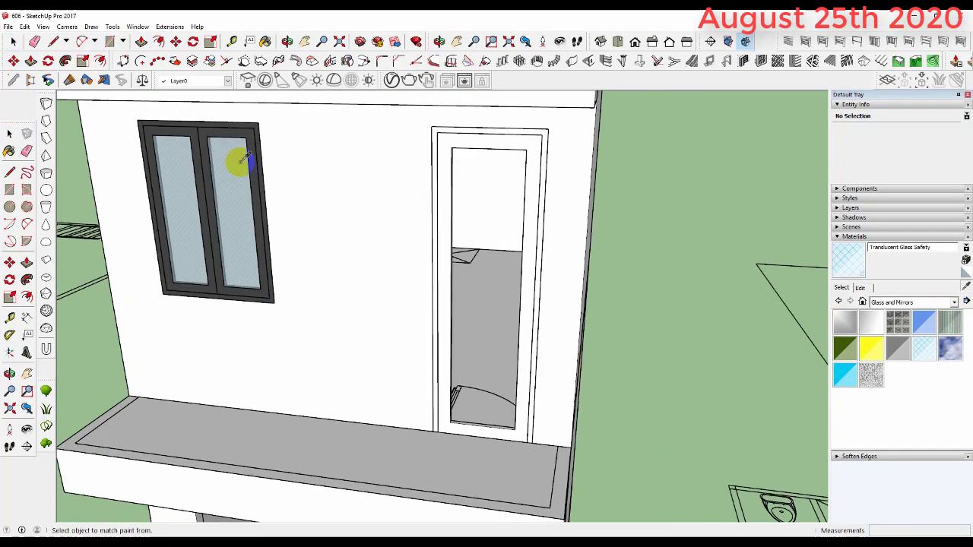
{"action": "scroll", "coordinate": [243, 152], "scroll_direction": "up", "scroll_amount": 2}
{"action": "left_click", "coordinate": [256, 144]}
{"action": "middle_click_drag", "start_coordinate": [315, 137], "coordinate": [557, 136]}
{"action": "left_click", "coordinate": [557, 135]}
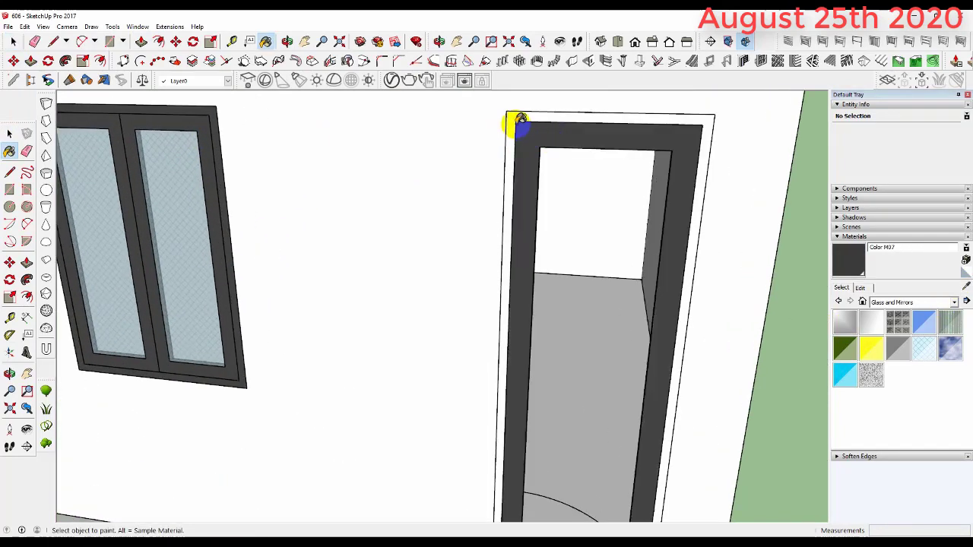
{"action": "left_click", "coordinate": [510, 124]}
{"action": "key", "text": "space"}
{"action": "scroll", "coordinate": [514, 135], "scroll_direction": "down", "scroll_amount": 2}
{"action": "scroll", "coordinate": [540, 177], "scroll_direction": "down", "scroll_amount": 2}
{"action": "scroll", "coordinate": [577, 198], "scroll_direction": "down", "scroll_amount": 2}
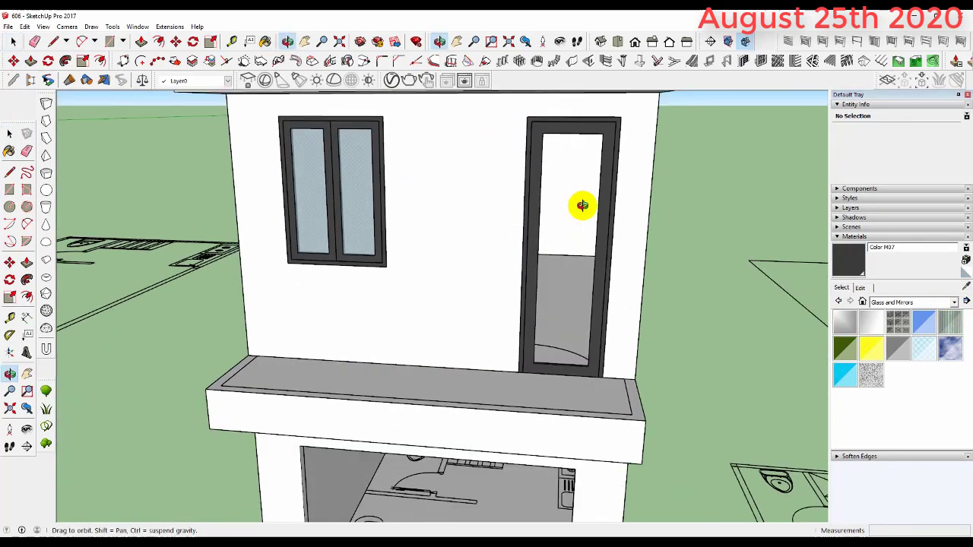
Step: Draw a panel rectangle across the door opening and make it a group
{"action": "key", "text": "r"}
{"action": "left_click", "coordinate": [544, 127]}
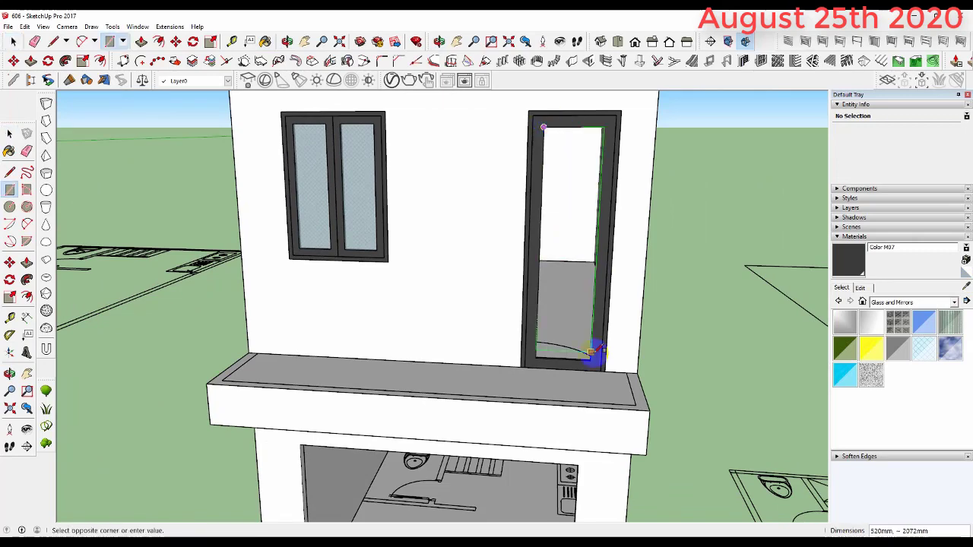
{"action": "left_click", "coordinate": [590, 360]}
{"action": "key", "text": "space"}
{"action": "double_click", "coordinate": [554, 253]}
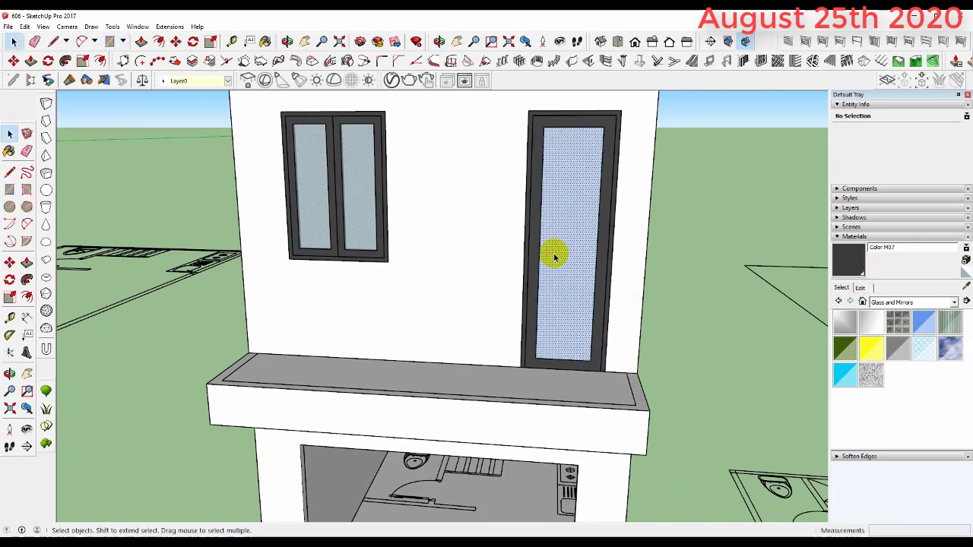
{"action": "right_click", "coordinate": [554, 254]}
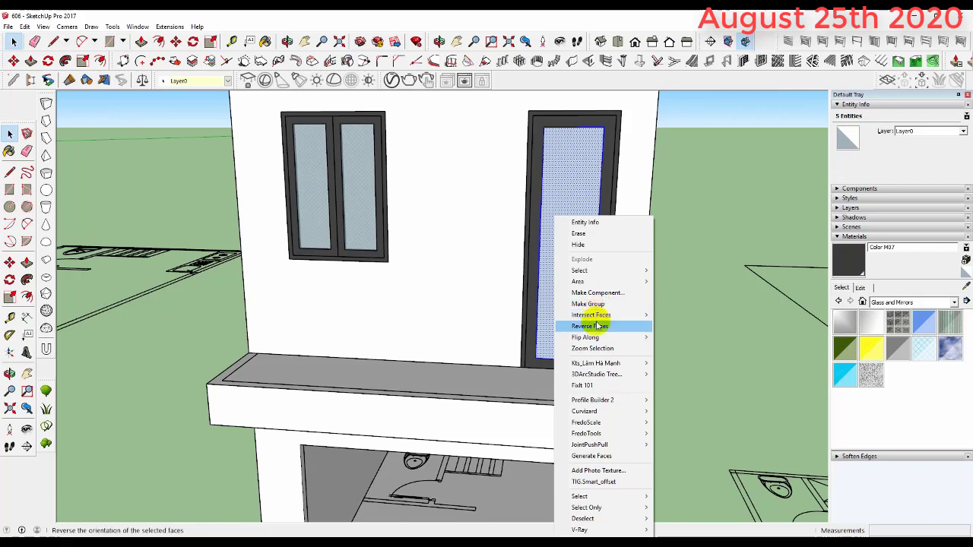
{"action": "key", "text": "Escape"}
{"action": "right_click", "coordinate": [562, 267]}
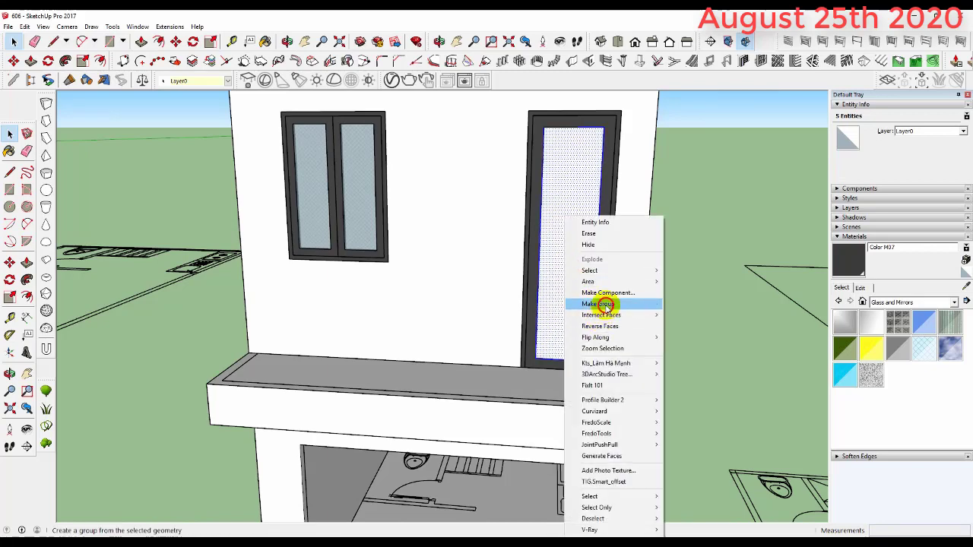
{"action": "left_click", "coordinate": [605, 305]}
Step: Make the dark door frame its own separate group
{"action": "left_click", "coordinate": [606, 308]}
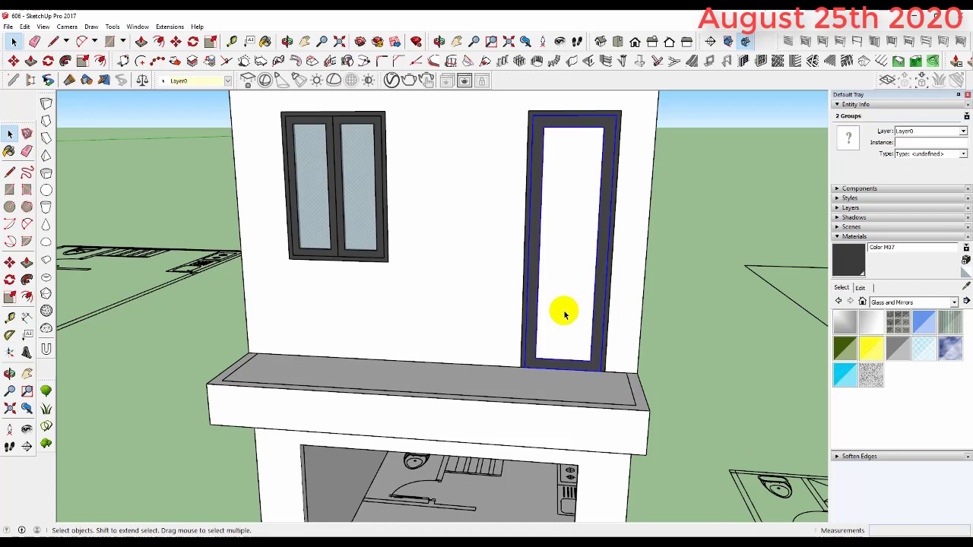
{"action": "right_click", "coordinate": [564, 313]}
{"action": "left_click", "coordinate": [614, 313]}
{"action": "scroll", "coordinate": [622, 123], "scroll_direction": "up", "scroll_amount": 2}
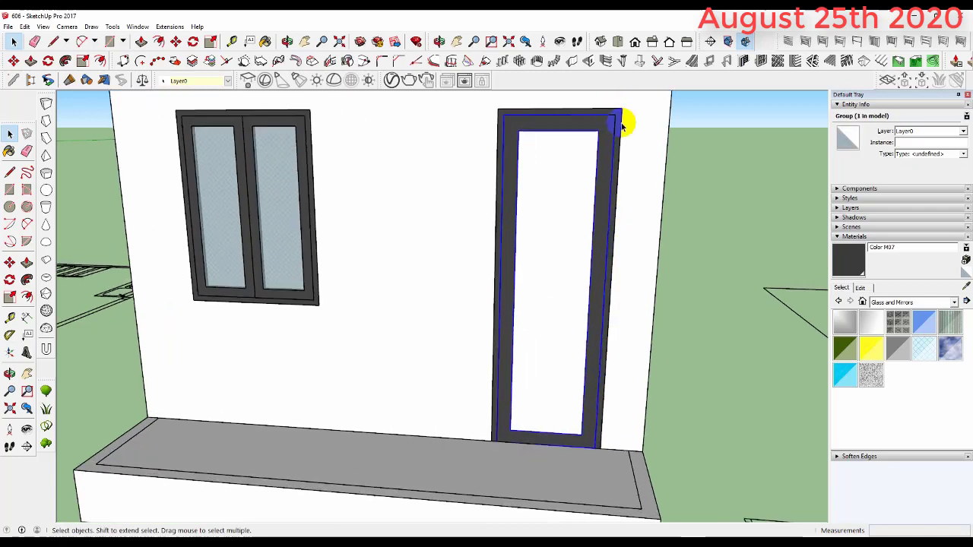
{"action": "scroll", "coordinate": [621, 123], "scroll_direction": "down", "scroll_amount": 3}
{"action": "scroll", "coordinate": [577, 140], "scroll_direction": "up", "scroll_amount": 3}
{"action": "mouse_move", "coordinate": [597, 126]}
{"action": "middle_mouse_down"}
{"action": "mouse_move", "coordinate": [566, 186]}
{"action": "mouse_move", "coordinate": [553, 181]}
{"action": "middle_mouse_up"}
{"action": "left_click", "coordinate": [553, 180]}
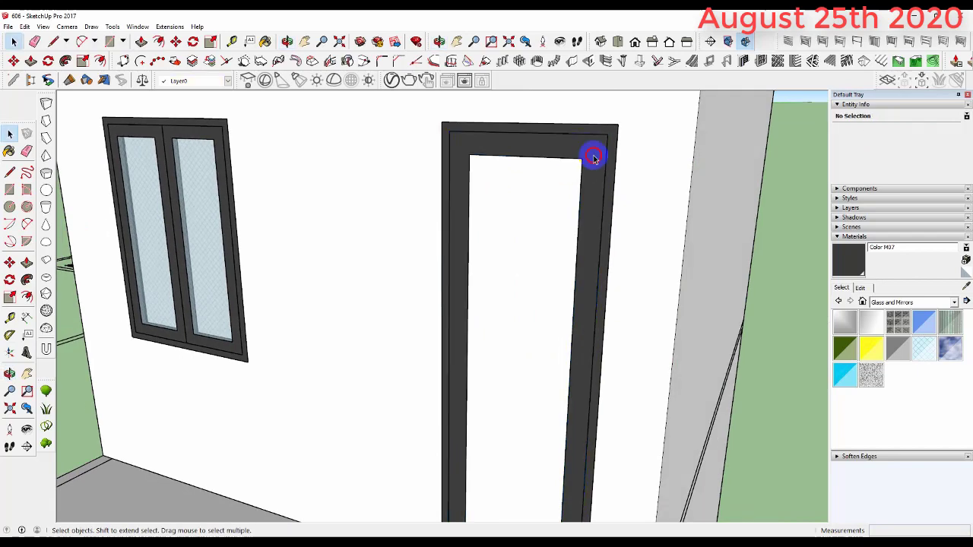
Step: Combine the door frame and panel groups into a component, then wrap it in one group
{"action": "left_click", "coordinate": [584, 169]}
{"action": "left_click", "coordinate": [590, 148], "text": "shift"}
{"action": "right_click", "coordinate": [591, 148]}
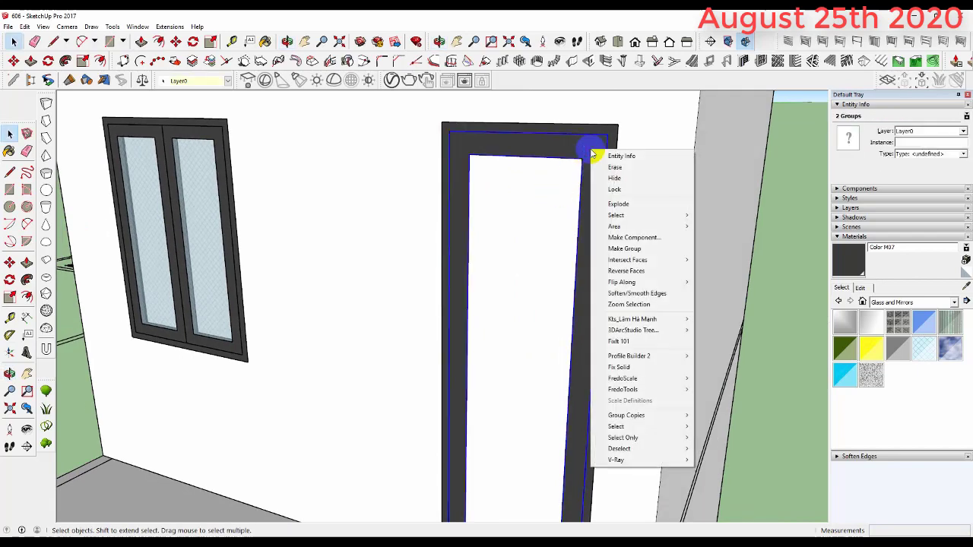
{"action": "left_click", "coordinate": [655, 239]}
{"action": "left_click", "coordinate": [499, 347]}
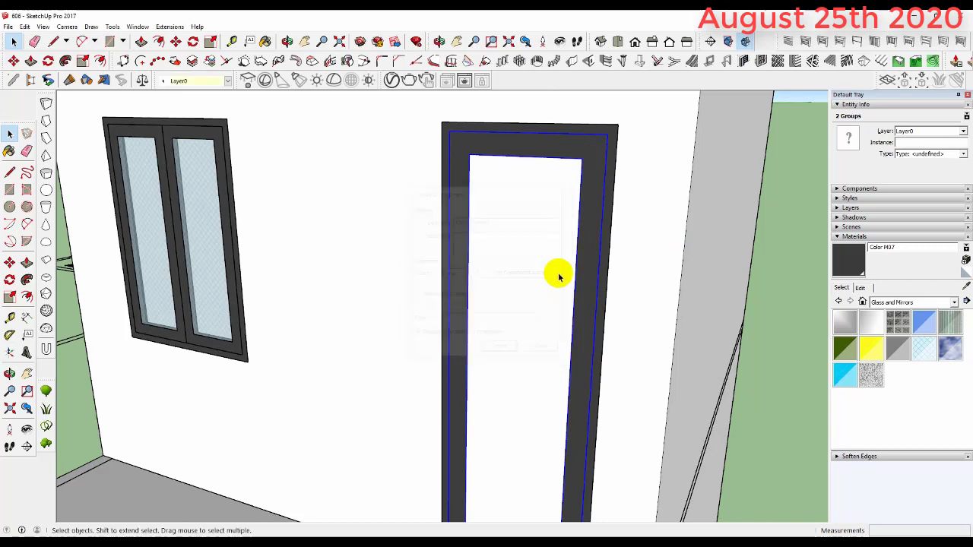
{"action": "scroll", "coordinate": [608, 151], "scroll_direction": "up", "scroll_amount": 3}
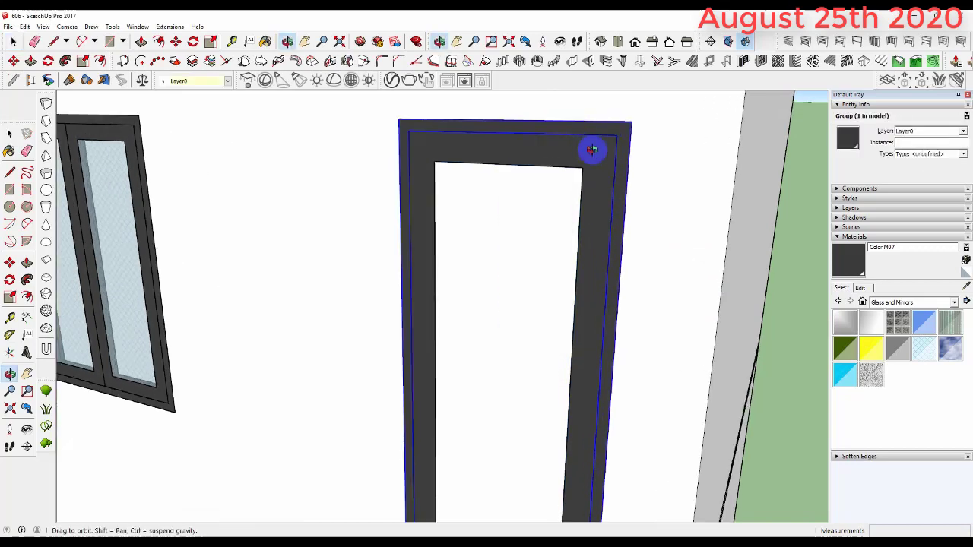
{"action": "scroll", "coordinate": [593, 152], "scroll_direction": "up", "scroll_amount": 2}
{"action": "right_click", "coordinate": [642, 138]}
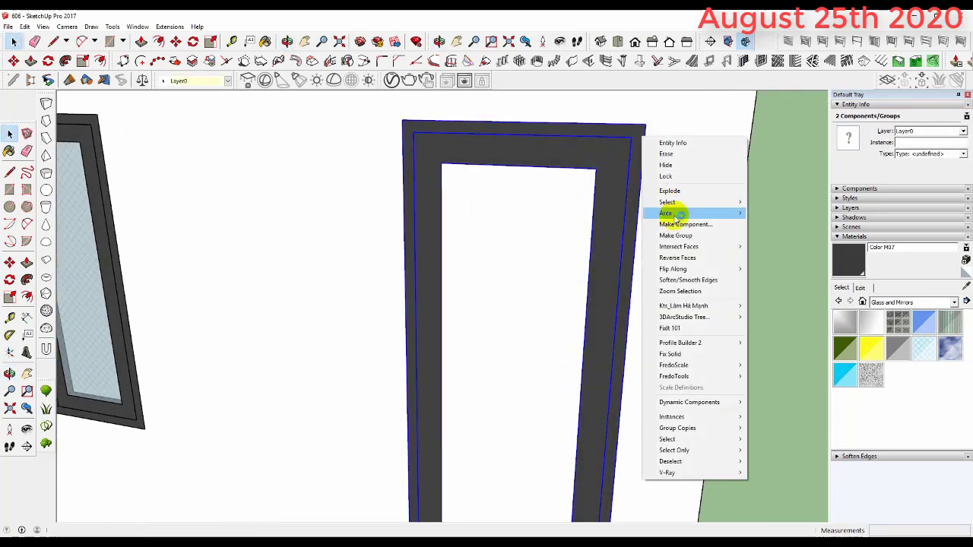
{"action": "left_click", "coordinate": [686, 235]}
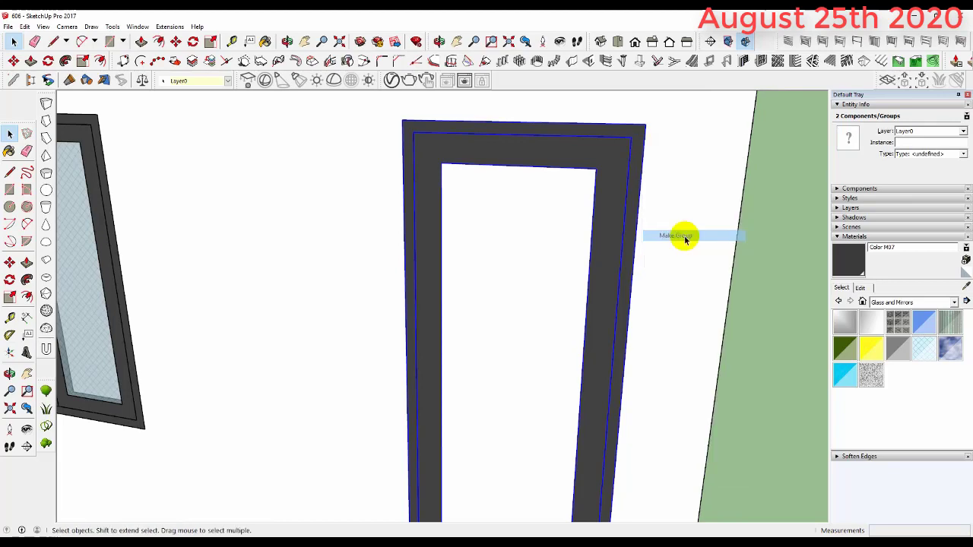
Step: Inside the door group, paint the panel with the window's Translucent Glass Safety material
{"action": "double_click", "coordinate": [532, 225]}
{"action": "scroll", "coordinate": [532, 226], "scroll_direction": "down", "scroll_amount": 3}
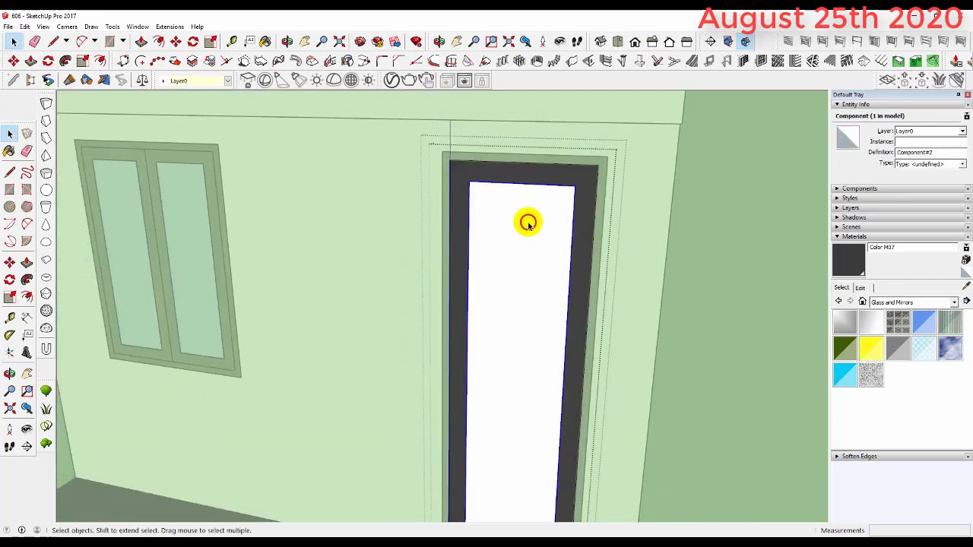
{"action": "left_click", "coordinate": [964, 287]}
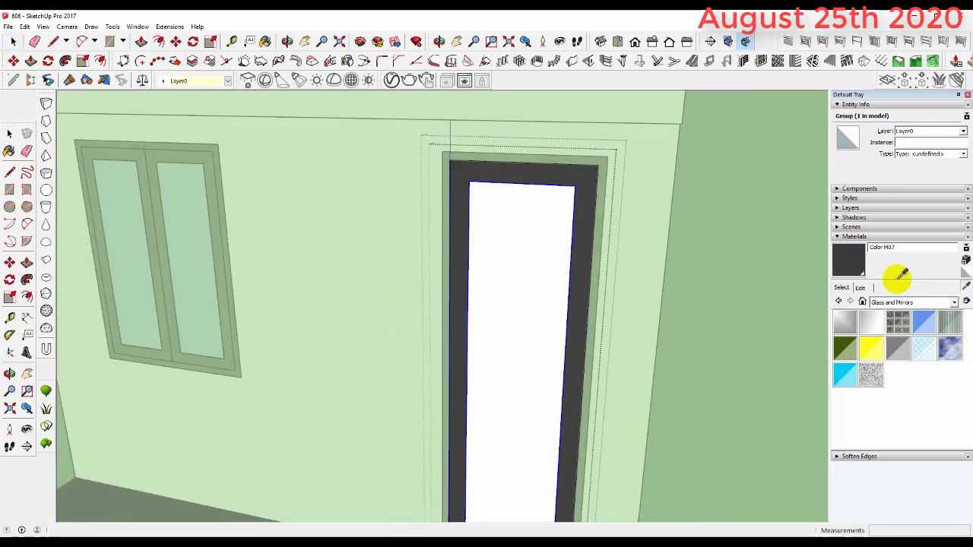
{"action": "left_click", "coordinate": [191, 232]}
{"action": "left_click", "coordinate": [514, 247]}
{"action": "key", "text": "space"}
{"action": "key", "text": "Escape"}
{"action": "mouse_move", "coordinate": [514, 244]}
{"action": "middle_mouse_down"}
{"action": "mouse_move", "coordinate": [575, 274]}
{"action": "mouse_move", "coordinate": [719, 178]}
{"action": "mouse_move", "coordinate": [650, 362]}
{"action": "middle_mouse_up"}
{"action": "scroll", "coordinate": [582, 365], "scroll_direction": "up", "scroll_amount": 3}
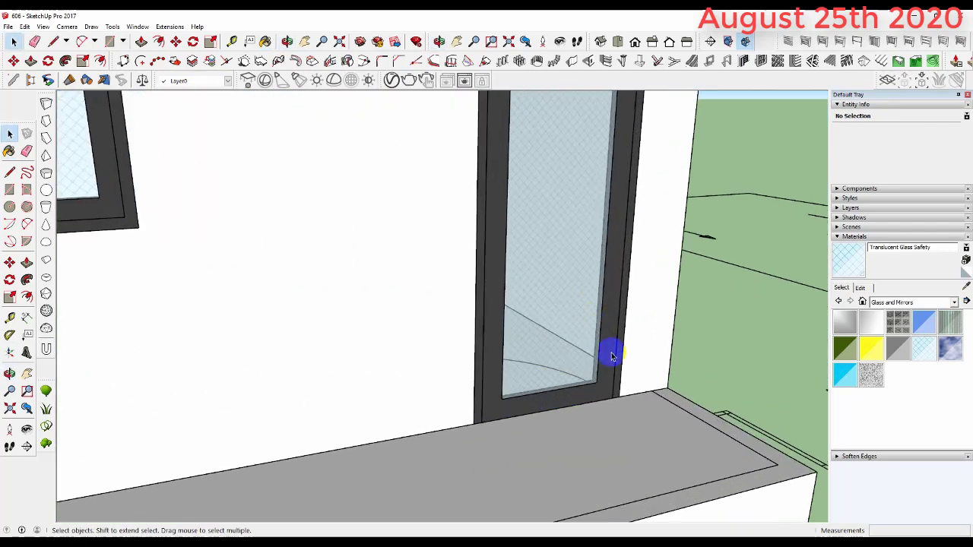
Step: Move the glazed door group 10 mm along the wall from its corner
{"action": "scroll", "coordinate": [491, 395], "scroll_direction": "up", "scroll_amount": 2}
{"action": "left_click", "coordinate": [491, 395]}
{"action": "scroll", "coordinate": [486, 397], "scroll_direction": "up", "scroll_amount": 1}
{"action": "scroll", "coordinate": [478, 398], "scroll_direction": "up", "scroll_amount": 1}
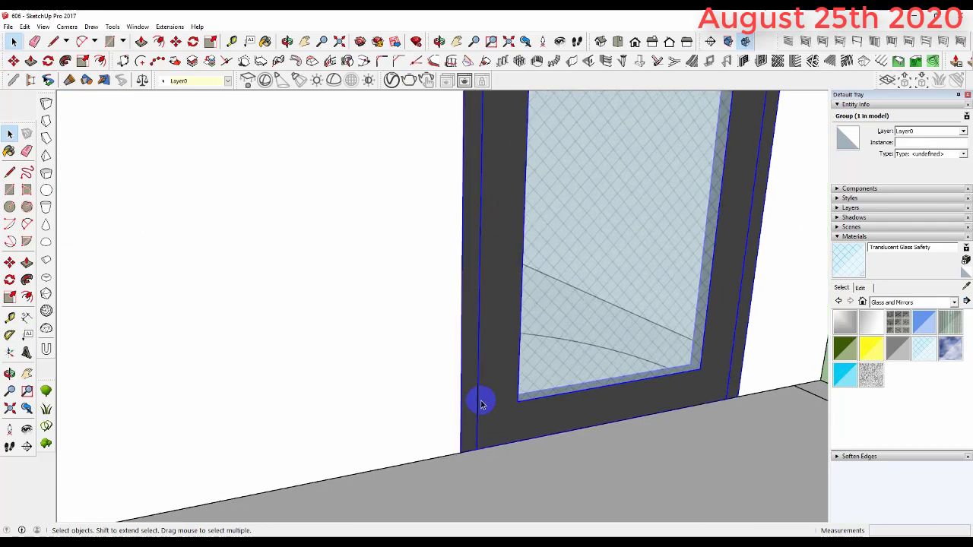
{"action": "scroll", "coordinate": [472, 400], "scroll_direction": "up", "scroll_amount": 1}
{"action": "key", "text": "m"}
{"action": "left_click", "coordinate": [773, 398]}
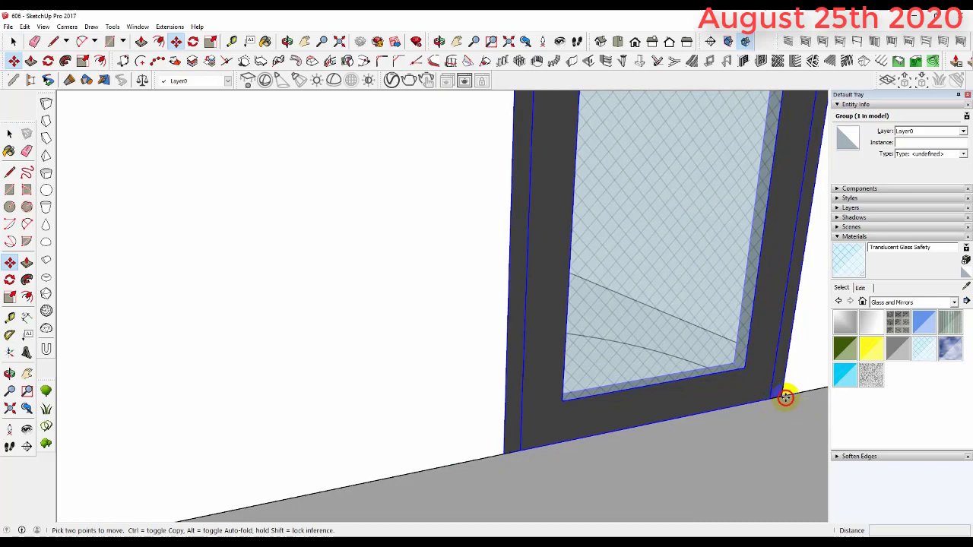
{"action": "left_click", "coordinate": [785, 397]}
{"action": "type", "text": "10"}
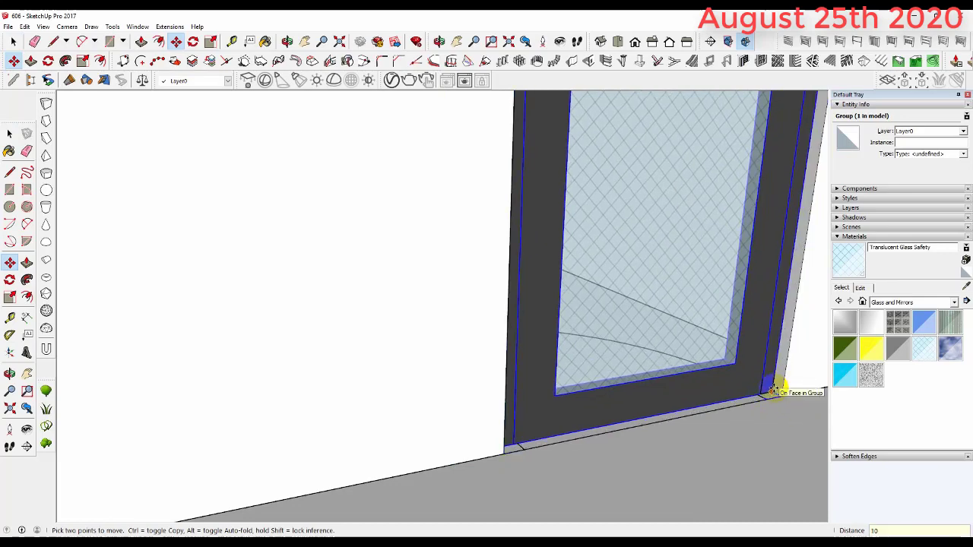
{"action": "key", "text": "Return"}
{"action": "scroll", "coordinate": [771, 382], "scroll_direction": "down", "scroll_amount": 3}
{"action": "scroll", "coordinate": [624, 456], "scroll_direction": "down", "scroll_amount": 2}
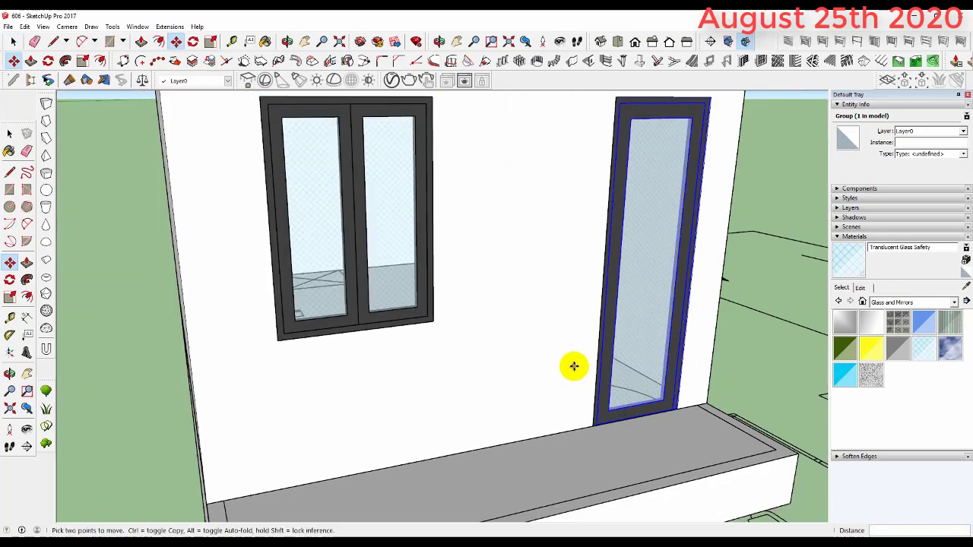
{"action": "scroll", "coordinate": [282, 286], "scroll_direction": "up", "scroll_amount": 3}
{"action": "scroll", "coordinate": [289, 343], "scroll_direction": "up", "scroll_amount": 2}
{"action": "scroll", "coordinate": [289, 348], "scroll_direction": "up", "scroll_amount": 1}
{"action": "middle_click_drag", "start_coordinate": [289, 347], "coordinate": [255, 366]}
Step: Select the upper window's frame group and inspect its inner frame inside the group
{"action": "left_click", "coordinate": [548, 351]}
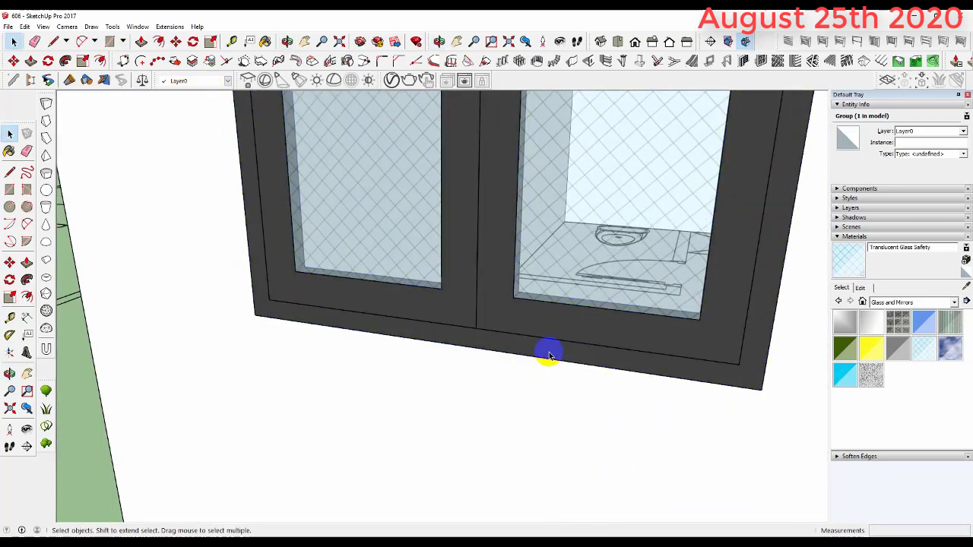
{"action": "left_click", "coordinate": [555, 324]}
{"action": "scroll", "coordinate": [555, 356], "scroll_direction": "down", "scroll_amount": 3}
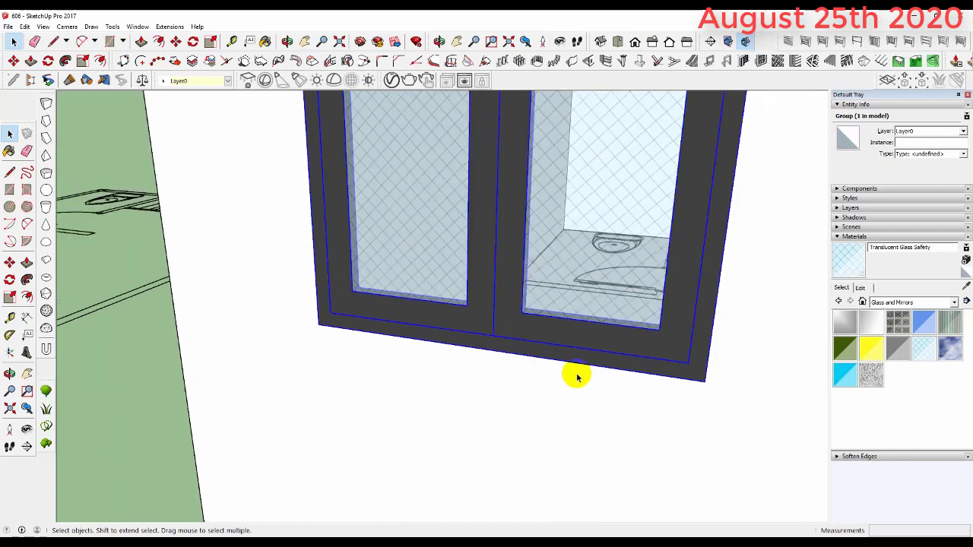
{"action": "scroll", "coordinate": [575, 375], "scroll_direction": "down", "scroll_amount": 2}
{"action": "scroll", "coordinate": [612, 387], "scroll_direction": "down", "scroll_amount": 1}
{"action": "scroll", "coordinate": [651, 134], "scroll_direction": "up", "scroll_amount": 5}
{"action": "scroll", "coordinate": [674, 152], "scroll_direction": "up", "scroll_amount": 1}
{"action": "right_click", "coordinate": [669, 155]}
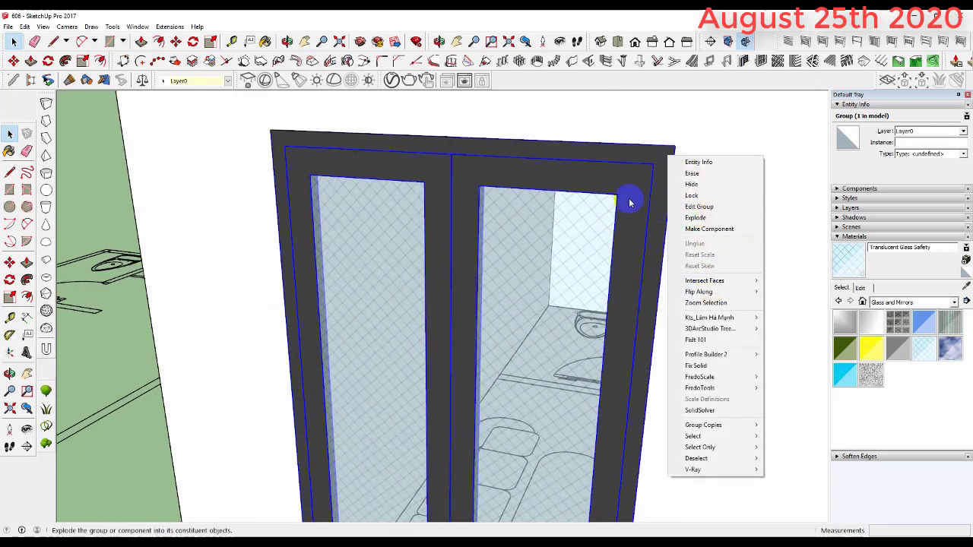
{"action": "left_click", "coordinate": [638, 172]}
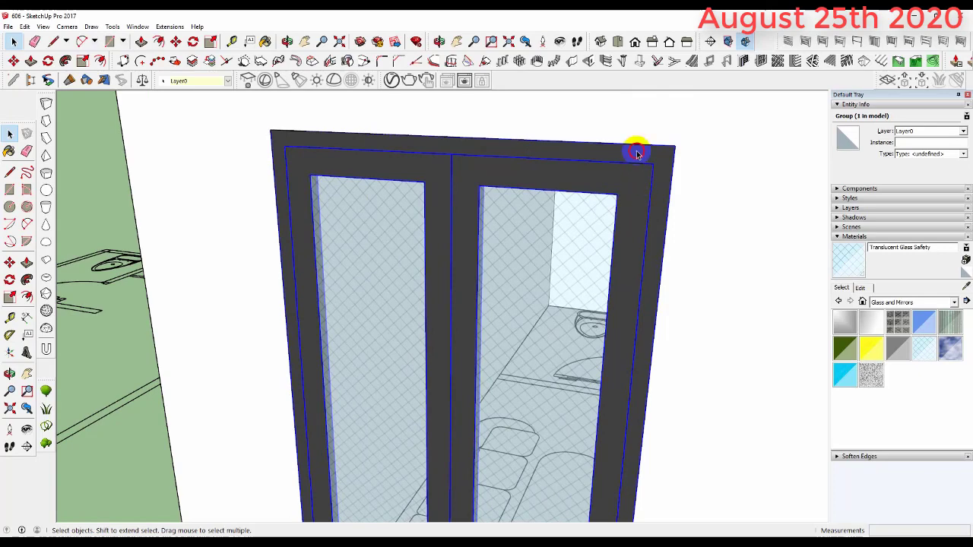
{"action": "double_click", "coordinate": [341, 157]}
{"action": "left_click", "coordinate": [333, 139]}
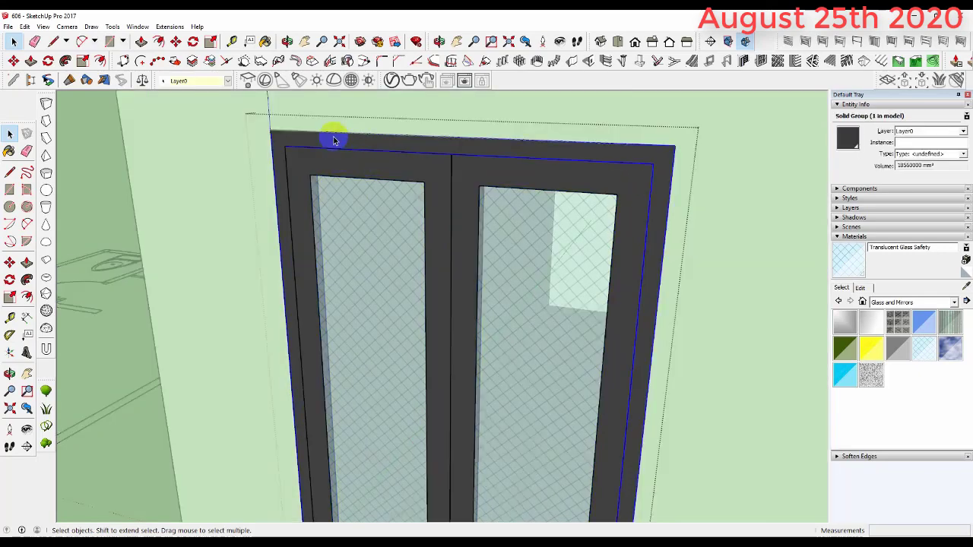
{"action": "key", "text": "Escape"}
{"action": "key", "text": "Escape"}
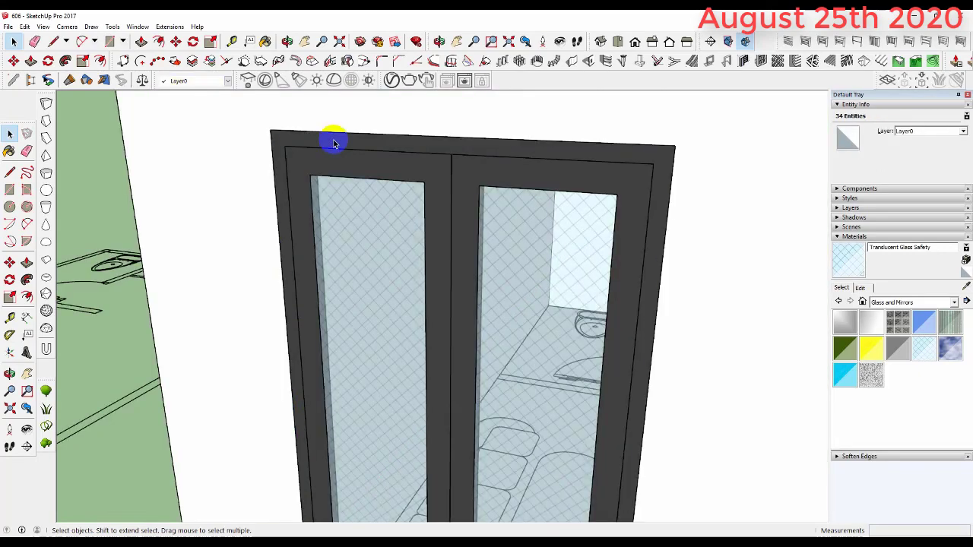
Step: Move the window group so its lower-left corner snaps onto the frame corner, then deselect
{"action": "left_click", "coordinate": [386, 274]}
{"action": "scroll", "coordinate": [387, 228], "scroll_direction": "down", "scroll_amount": 3}
{"action": "scroll", "coordinate": [341, 390], "scroll_direction": "up", "scroll_amount": 3}
{"action": "scroll", "coordinate": [327, 371], "scroll_direction": "up", "scroll_amount": 3}
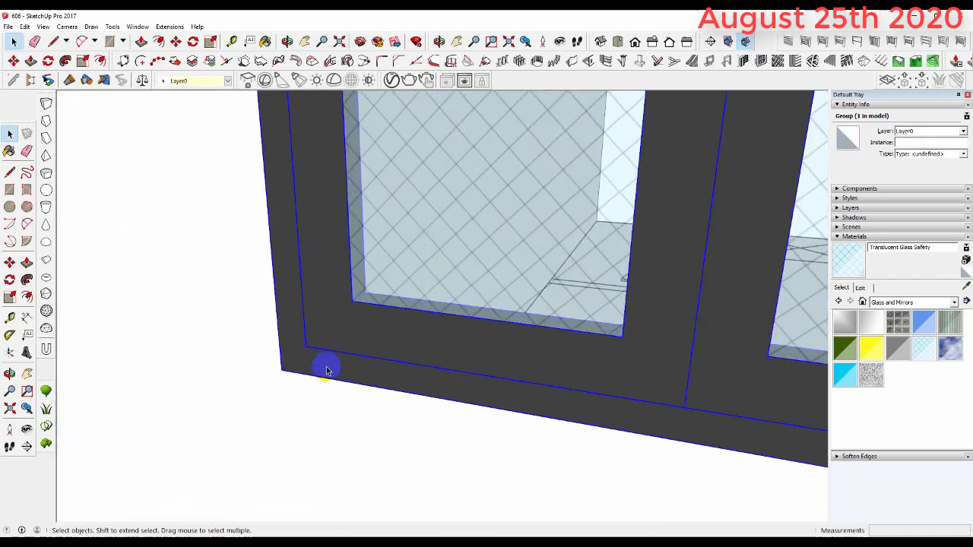
{"action": "key", "text": "m"}
{"action": "scroll", "coordinate": [319, 357], "scroll_direction": "up", "scroll_amount": 2}
{"action": "left_click", "coordinate": [270, 378]}
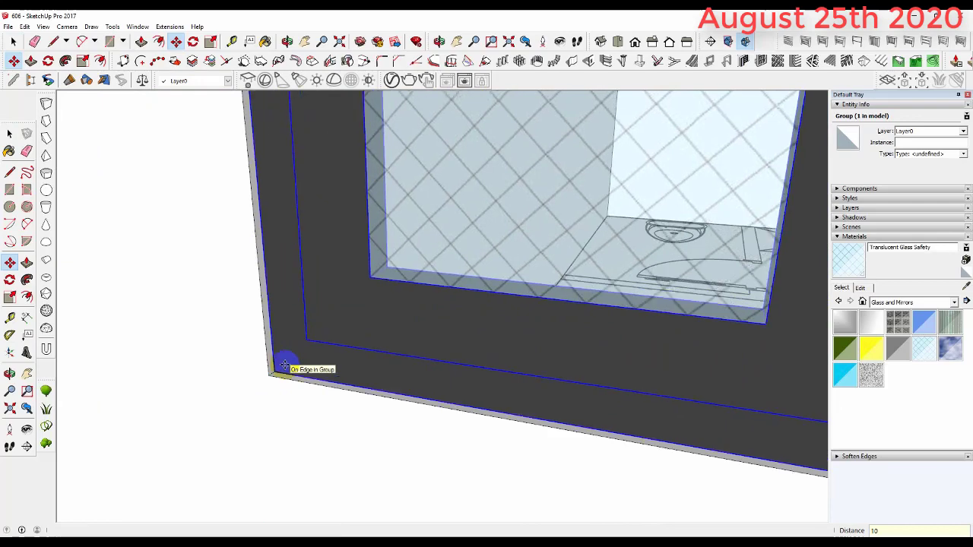
{"action": "left_click", "coordinate": [282, 364]}
{"action": "key", "text": "space"}
{"action": "scroll", "coordinate": [382, 327], "scroll_direction": "down", "scroll_amount": 3}
{"action": "scroll", "coordinate": [395, 355], "scroll_direction": "down", "scroll_amount": 2}
{"action": "scroll", "coordinate": [396, 355], "scroll_direction": "down", "scroll_amount": 3}
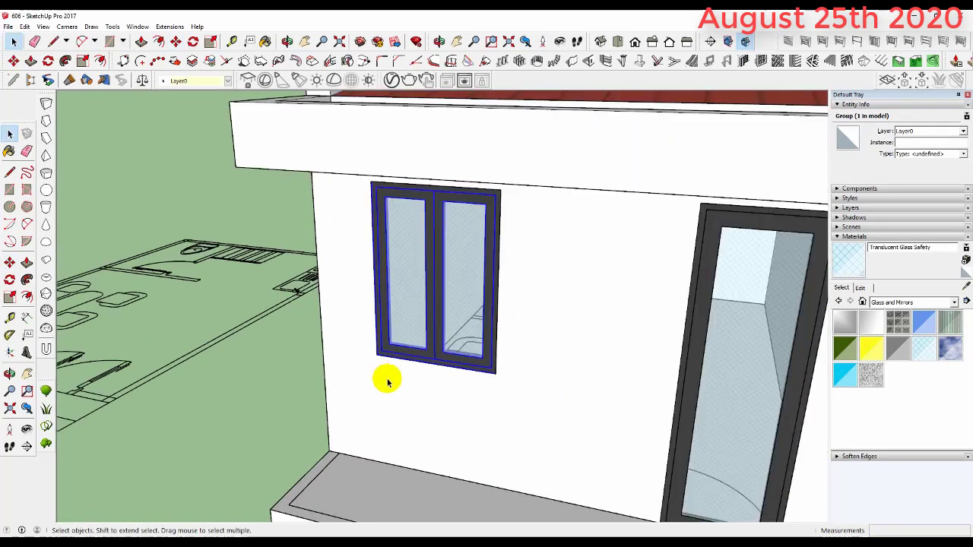
{"action": "left_click", "coordinate": [194, 186]}
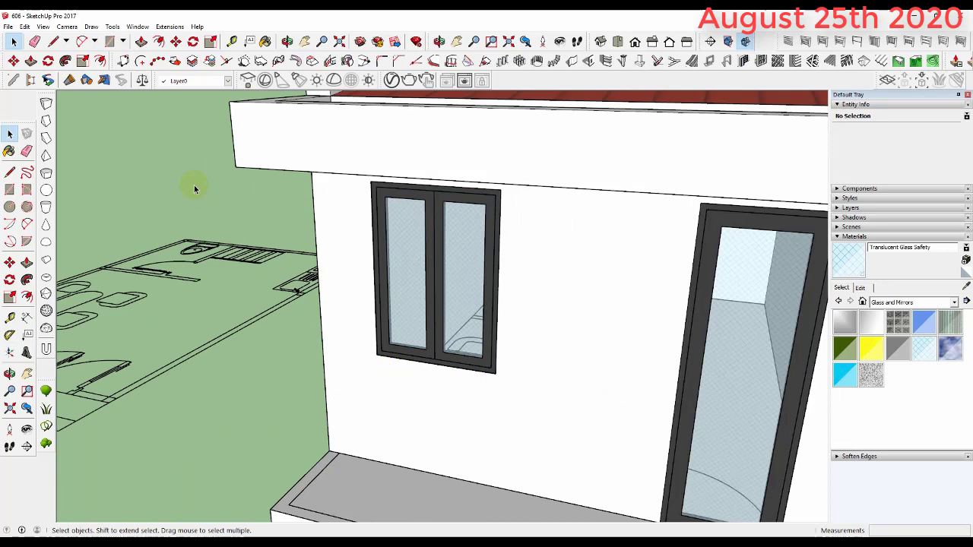
Step: Orbit to the ground-floor doorway and tape-measure it from its top-left corner
{"action": "scroll", "coordinate": [194, 184], "scroll_direction": "down", "scroll_amount": 3}
{"action": "scroll", "coordinate": [282, 228], "scroll_direction": "down", "scroll_amount": 2}
{"action": "middle_click_drag", "start_coordinate": [282, 228], "coordinate": [469, 261]}
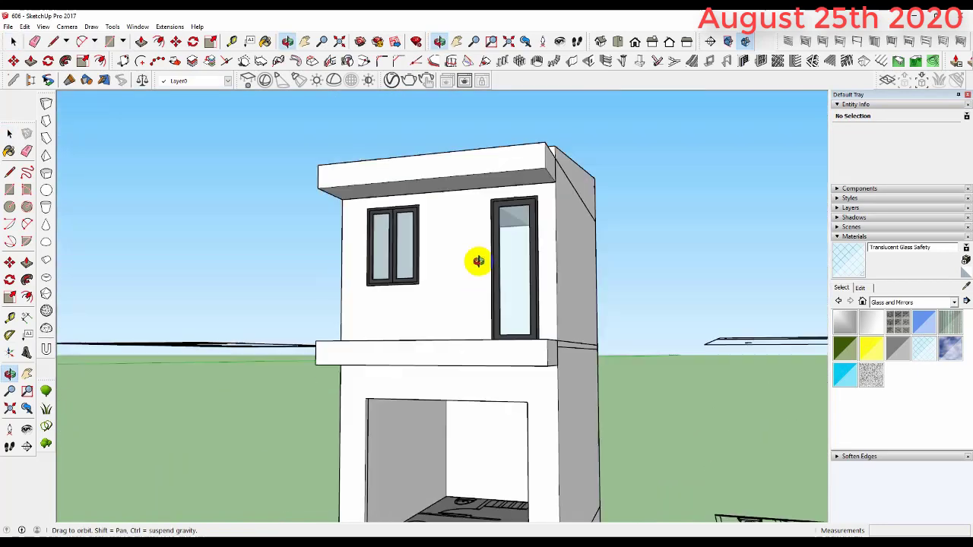
{"action": "scroll", "coordinate": [476, 215], "scroll_direction": "down", "scroll_amount": 2}
{"action": "scroll", "coordinate": [477, 215], "scroll_direction": "down", "scroll_amount": 2}
{"action": "mouse_move", "coordinate": [643, 355]}
{"action": "middle_mouse_down"}
{"action": "mouse_move", "coordinate": [527, 278]}
{"action": "mouse_move", "coordinate": [521, 218]}
{"action": "mouse_move", "coordinate": [267, 213]}
{"action": "middle_mouse_up"}
{"action": "scroll", "coordinate": [514, 239], "scroll_direction": "up", "scroll_amount": 3}
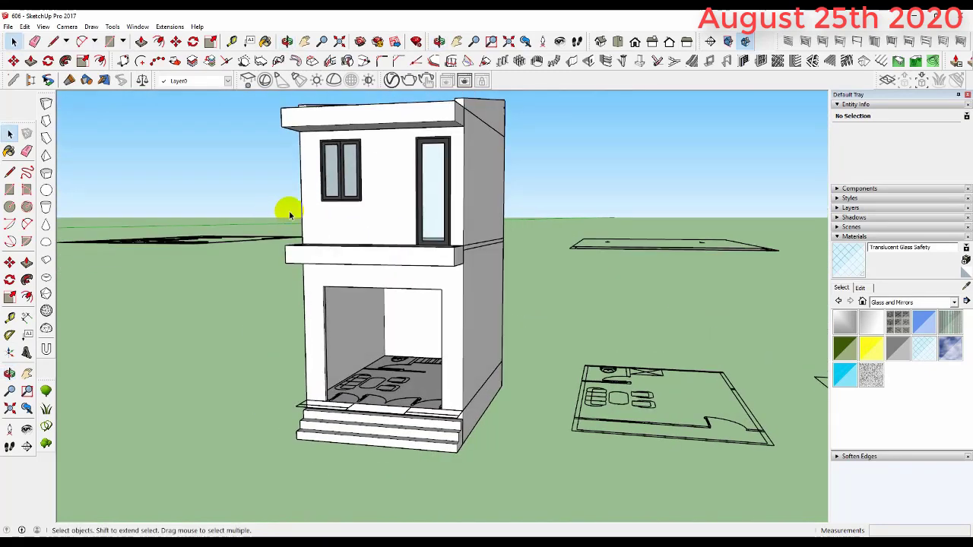
{"action": "scroll", "coordinate": [331, 293], "scroll_direction": "up", "scroll_amount": 3}
{"action": "scroll", "coordinate": [330, 293], "scroll_direction": "up", "scroll_amount": 2}
{"action": "key", "text": "t"}
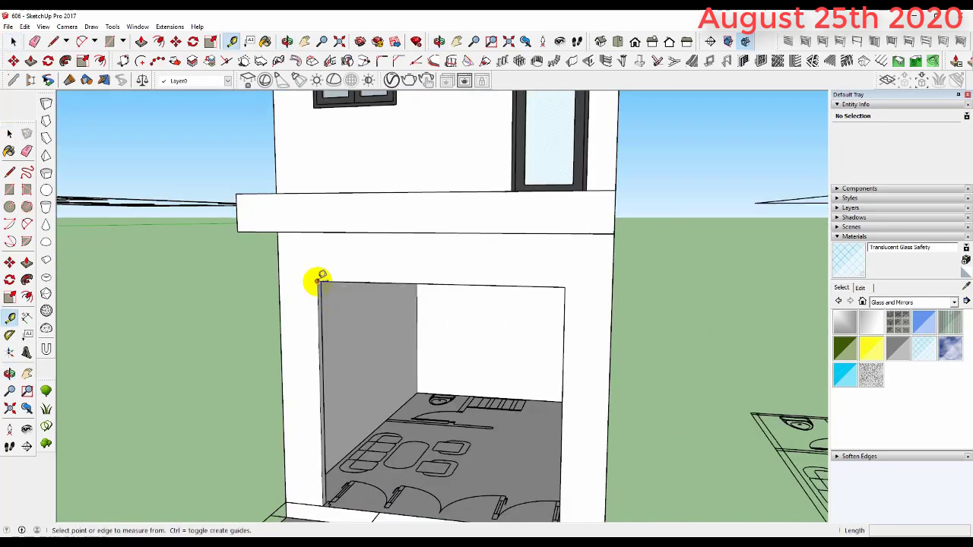
{"action": "left_click", "coordinate": [317, 282]}
{"action": "scroll", "coordinate": [564, 286], "scroll_direction": "up", "scroll_amount": 2}
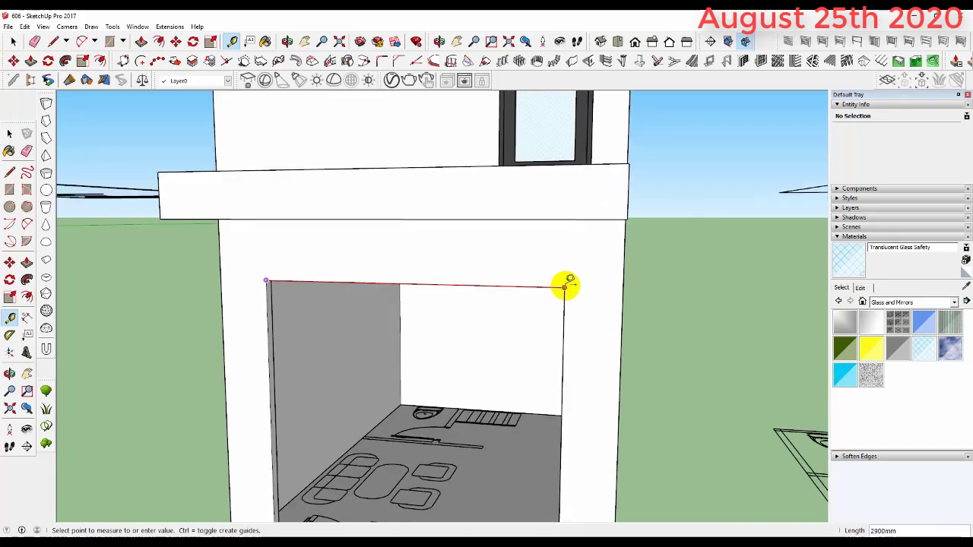
{"action": "scroll", "coordinate": [564, 287], "scroll_direction": "down", "scroll_amount": 2}
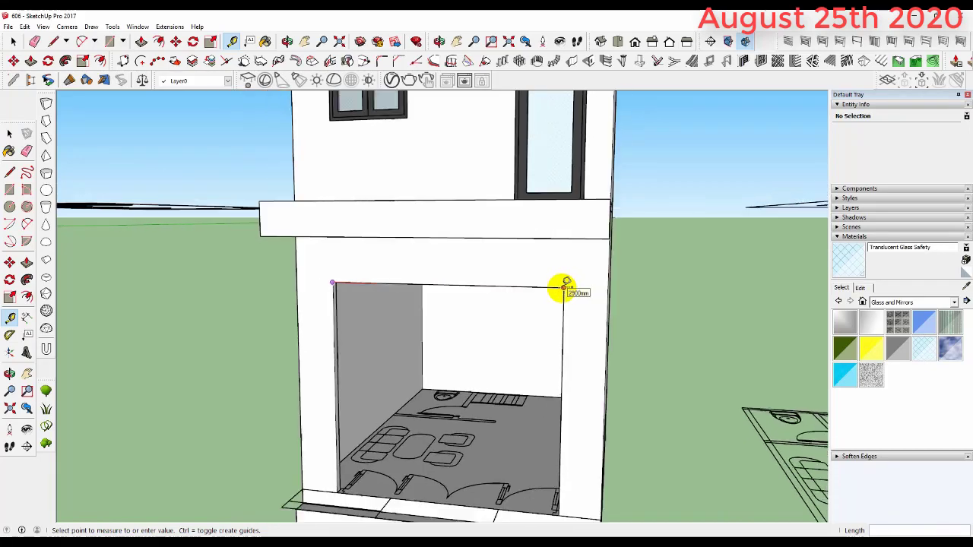
{"action": "scroll", "coordinate": [524, 266], "scroll_direction": "down", "scroll_amount": 2}
{"action": "scroll", "coordinate": [486, 319], "scroll_direction": "up", "scroll_amount": 2}
Step: Draw a 2900 × 2800 mm rectangle across the doorway, group it, and open the group
{"action": "key", "text": "r"}
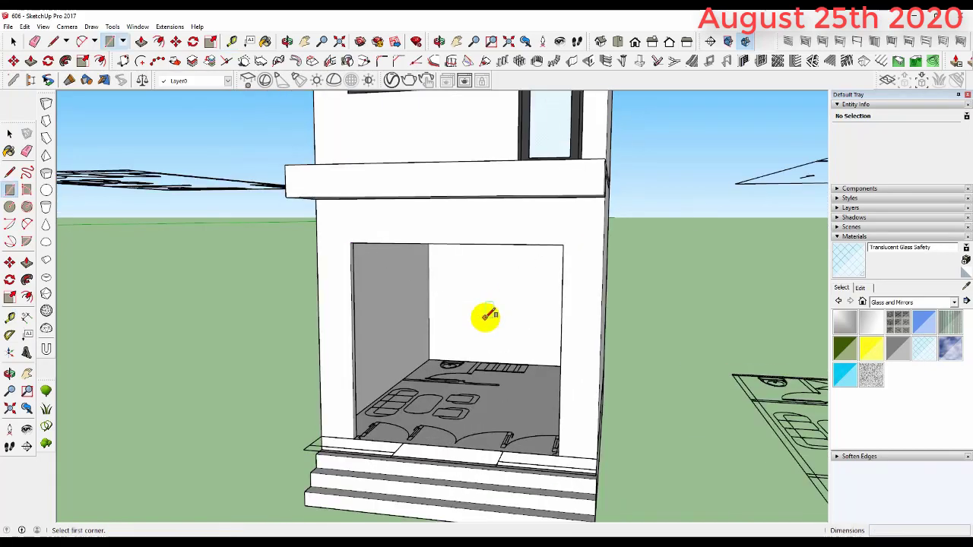
{"action": "left_click", "coordinate": [349, 243]}
{"action": "left_click", "coordinate": [563, 454]}
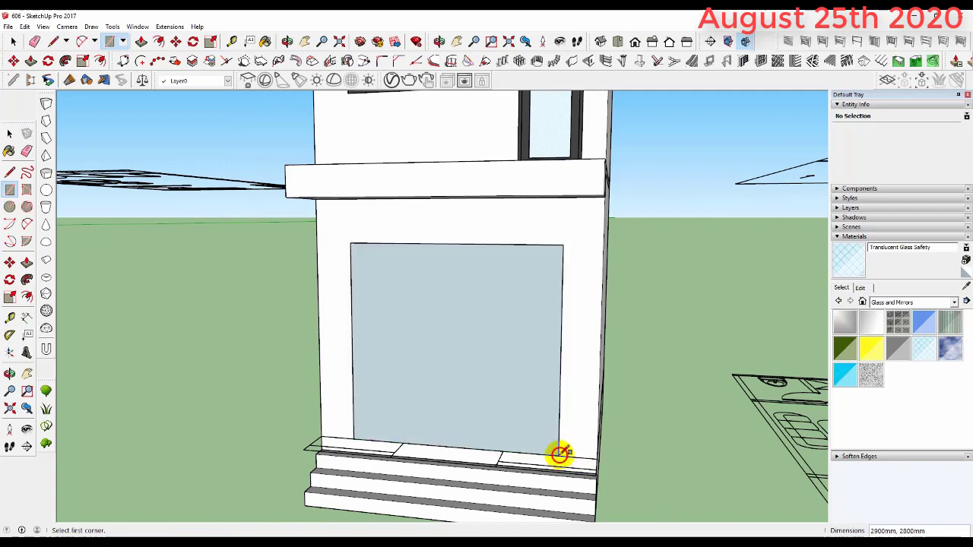
{"action": "key", "text": "space"}
{"action": "double_click", "coordinate": [473, 325]}
{"action": "right_click", "coordinate": [473, 325]}
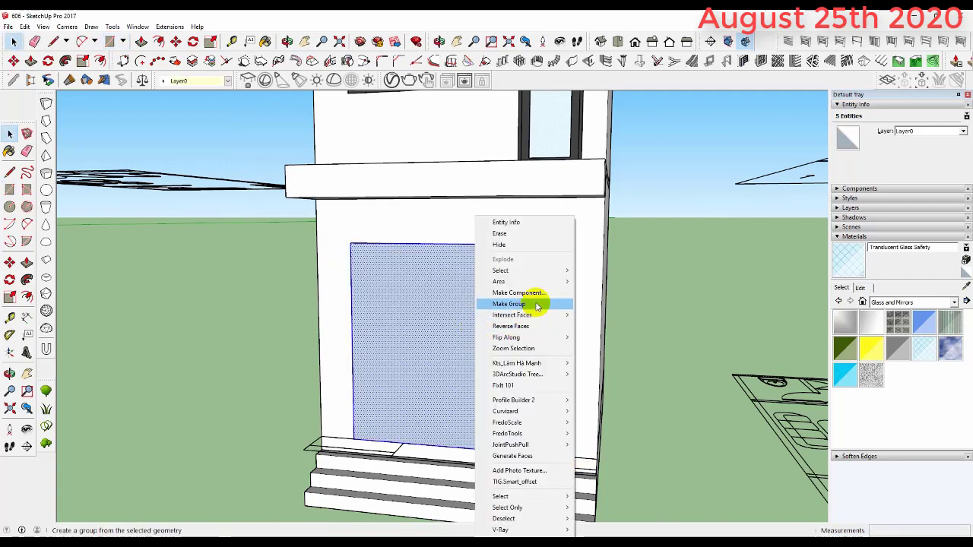
{"action": "left_click", "coordinate": [536, 304]}
{"action": "double_click", "coordinate": [494, 291]}
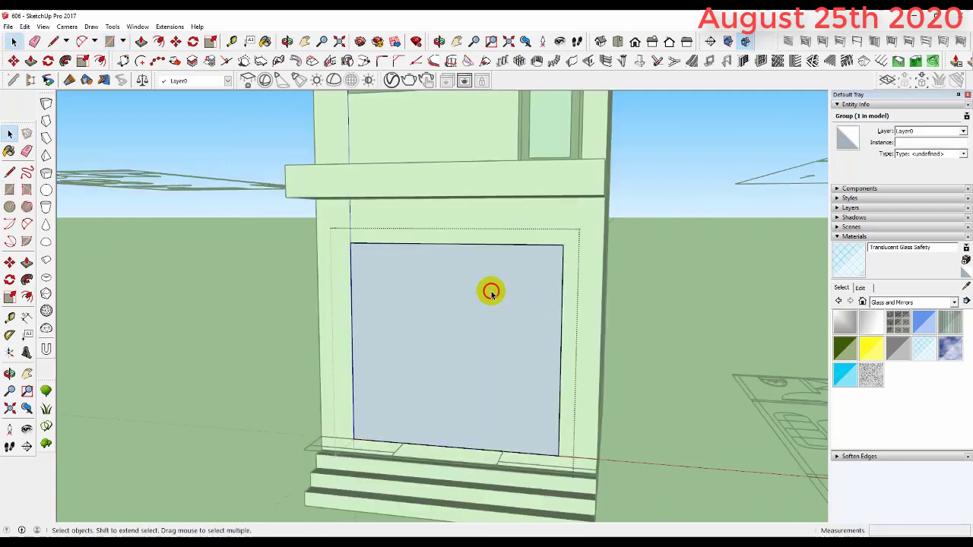
Step: Offset the panel's outline inward twice, leaving a thin border strip
{"action": "key", "text": "f"}
{"action": "scroll", "coordinate": [444, 251], "scroll_direction": "up", "scroll_amount": 2}
{"action": "left_click", "coordinate": [445, 253]}
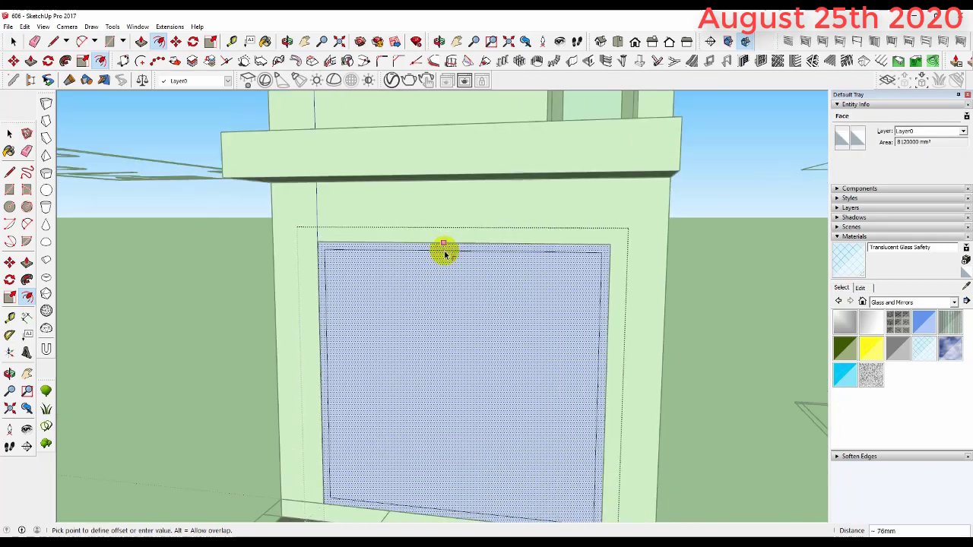
{"action": "key", "text": "Return"}
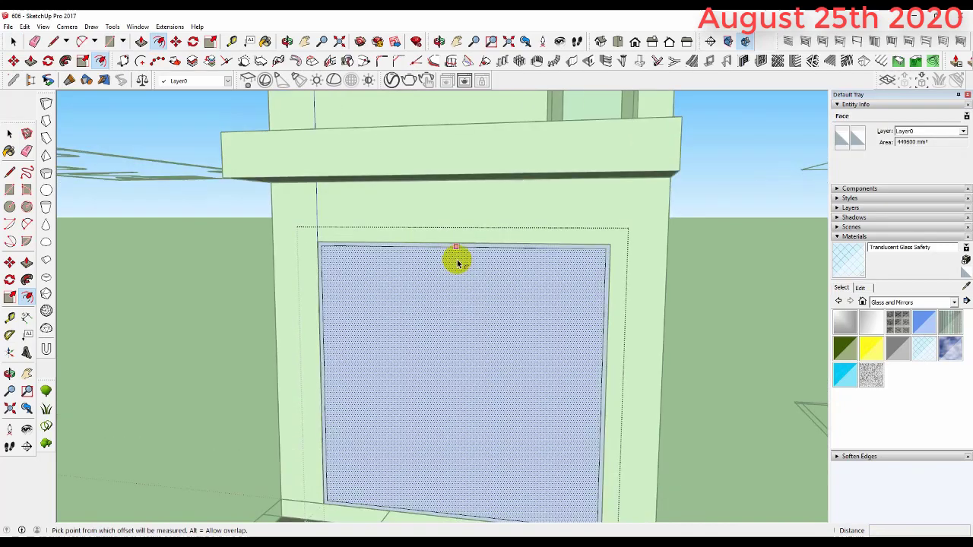
{"action": "scroll", "coordinate": [452, 261], "scroll_direction": "down", "scroll_amount": 2}
{"action": "mouse_move", "coordinate": [451, 260]}
{"action": "middle_mouse_down"}
{"action": "mouse_move", "coordinate": [502, 334]}
{"action": "mouse_move", "coordinate": [451, 355]}
{"action": "middle_mouse_up"}
{"action": "scroll", "coordinate": [451, 355], "scroll_direction": "up", "scroll_amount": 1}
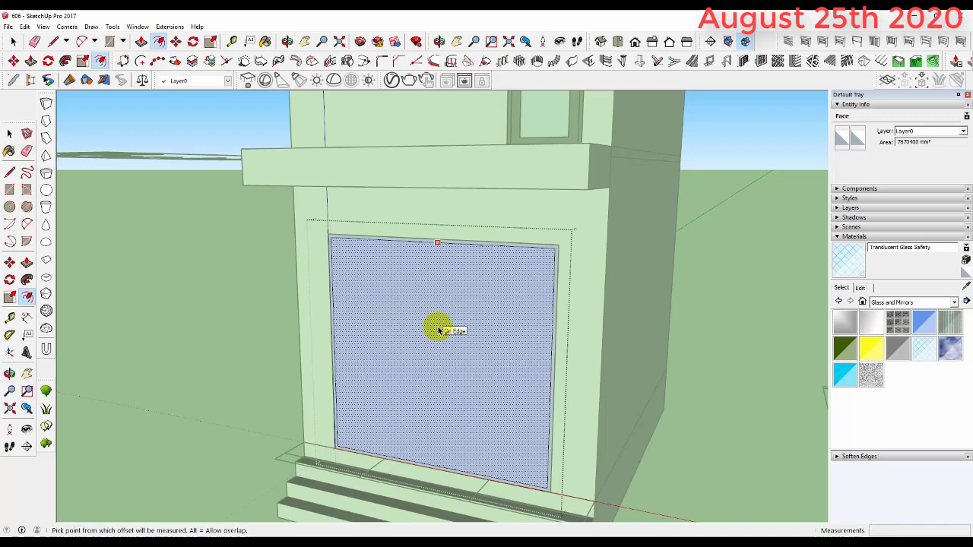
{"action": "scroll", "coordinate": [442, 244], "scroll_direction": "up", "scroll_amount": 3}
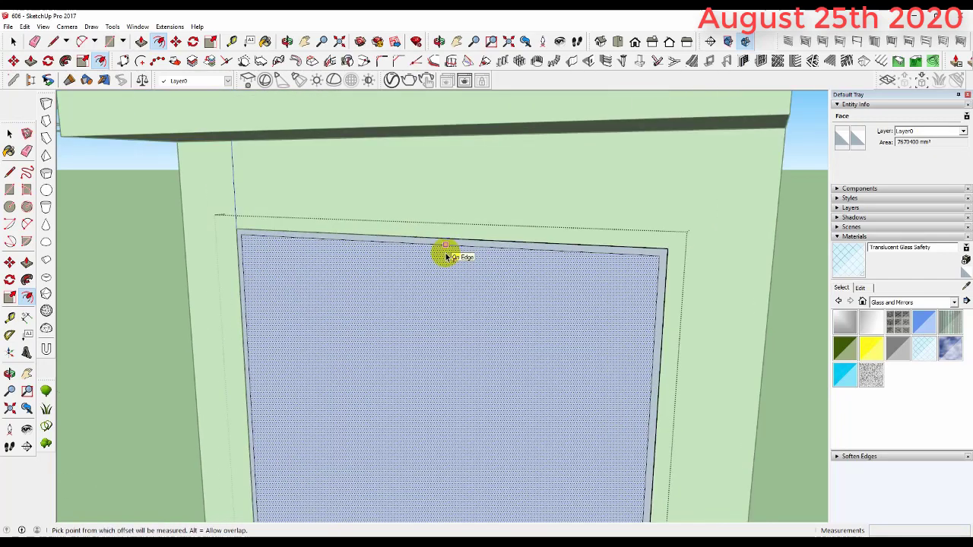
{"action": "left_click", "coordinate": [447, 257]}
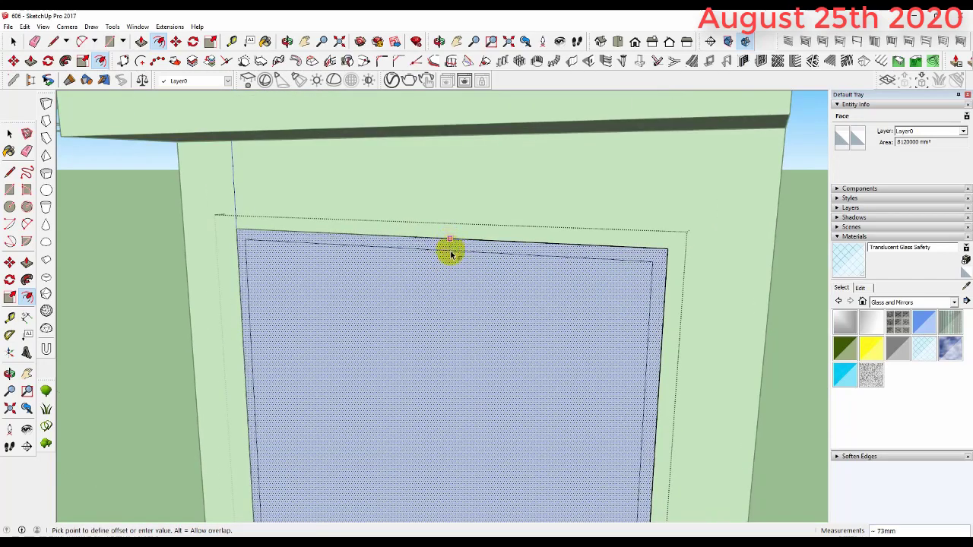
{"action": "key", "text": "Return"}
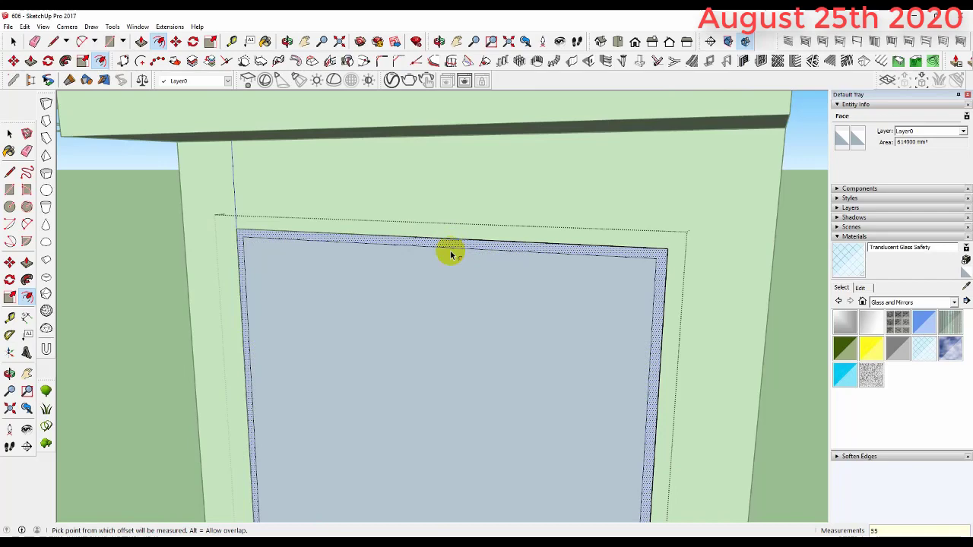
{"action": "scroll", "coordinate": [450, 254], "scroll_direction": "down", "scroll_amount": 3}
{"action": "scroll", "coordinate": [491, 217], "scroll_direction": "down", "scroll_amount": 2}
Step: Begin rectangles at the glass's bottom-right and lower-left corners
{"action": "key", "text": "l"}
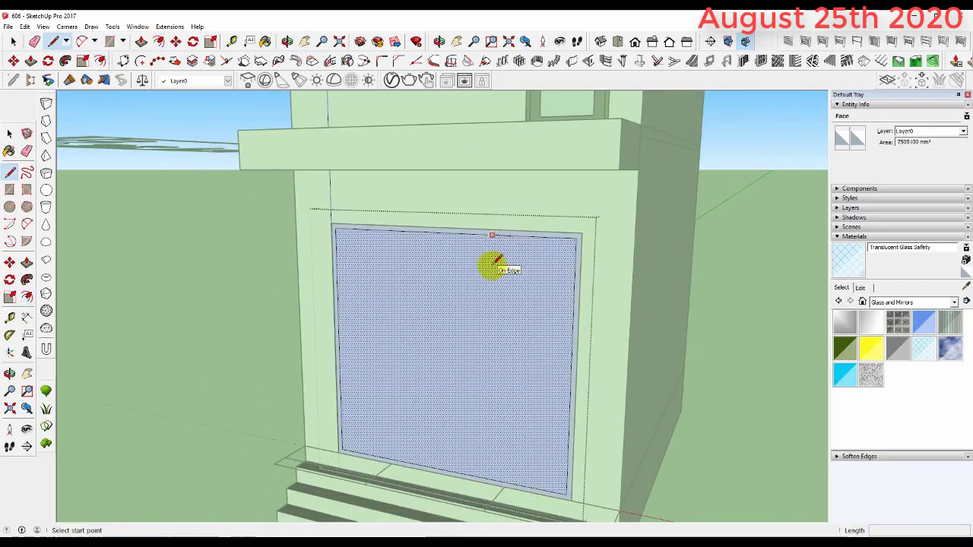
{"action": "key", "text": "space"}
{"action": "left_click", "coordinate": [488, 279]}
{"action": "scroll", "coordinate": [488, 279], "scroll_direction": "down", "scroll_amount": 2}
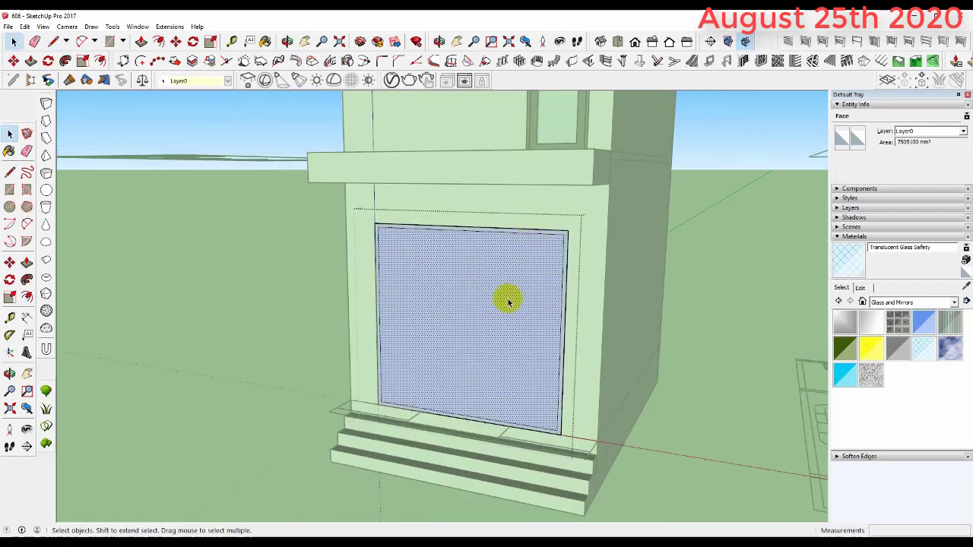
{"action": "scroll", "coordinate": [490, 428], "scroll_direction": "up", "scroll_amount": 3}
{"action": "key", "text": "r"}
{"action": "left_click", "coordinate": [585, 422]}
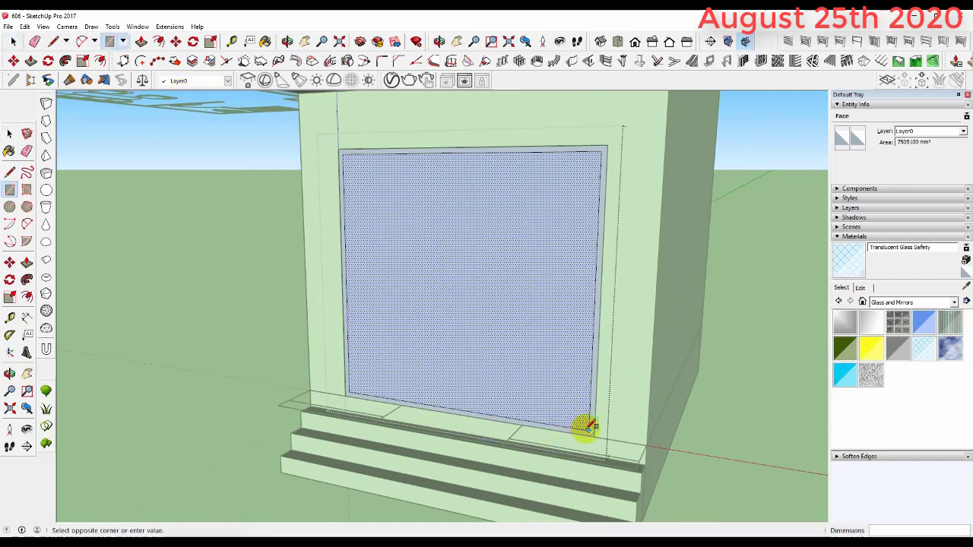
{"action": "scroll", "coordinate": [444, 411], "scroll_direction": "up", "scroll_amount": 2}
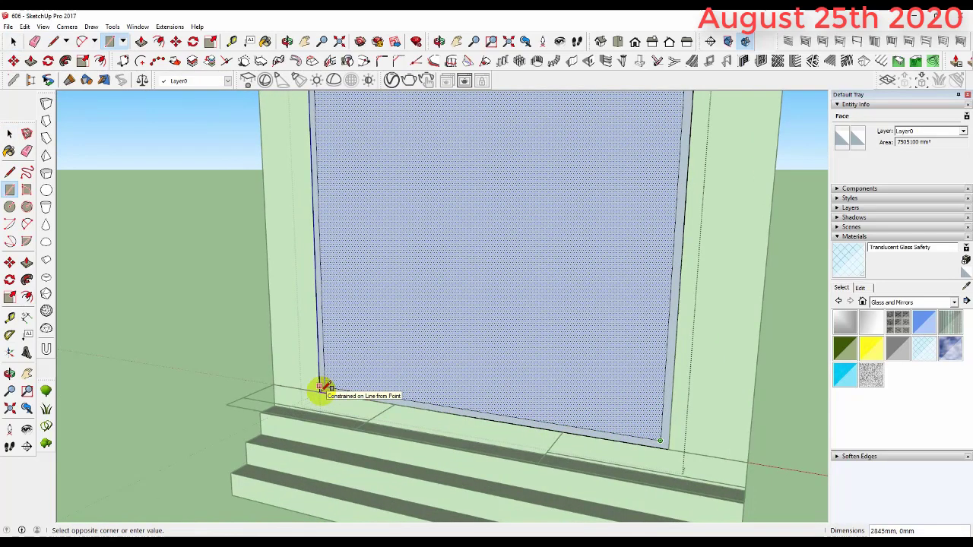
{"action": "scroll", "coordinate": [320, 387], "scroll_direction": "up", "scroll_amount": 2}
{"action": "scroll", "coordinate": [320, 389], "scroll_direction": "down", "scroll_amount": 1}
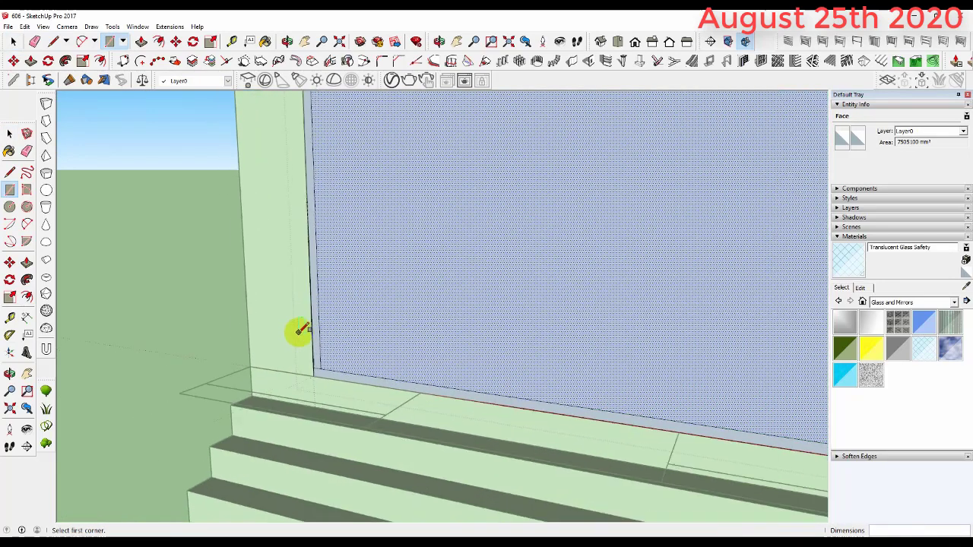
{"action": "scroll", "coordinate": [297, 330], "scroll_direction": "down", "scroll_amount": 1}
{"action": "scroll", "coordinate": [453, 381], "scroll_direction": "up", "scroll_amount": 2}
{"action": "left_click", "coordinate": [264, 352]}
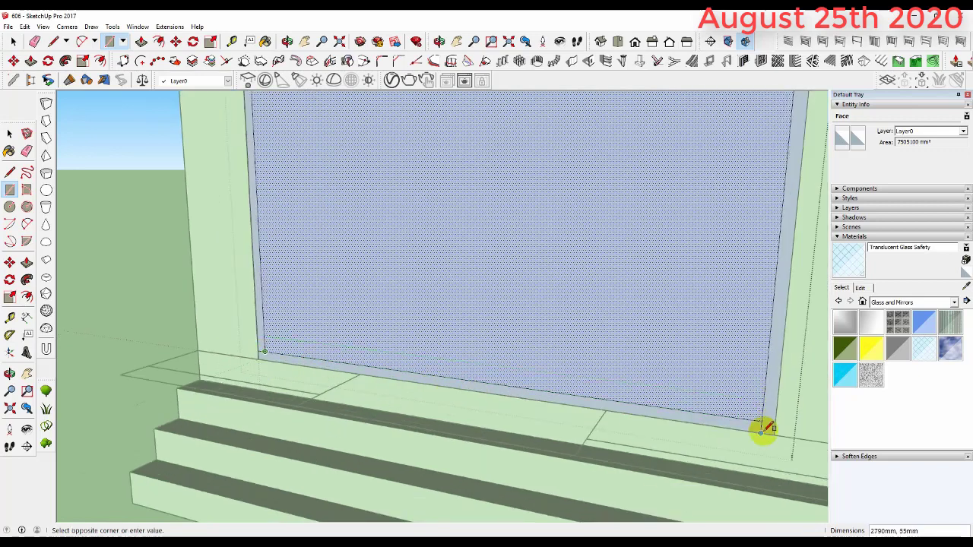
Step: Erase an edge at the glass bottom and delete the large central glass face
{"action": "key", "text": "e"}
{"action": "scroll", "coordinate": [262, 349], "scroll_direction": "up", "scroll_amount": 2}
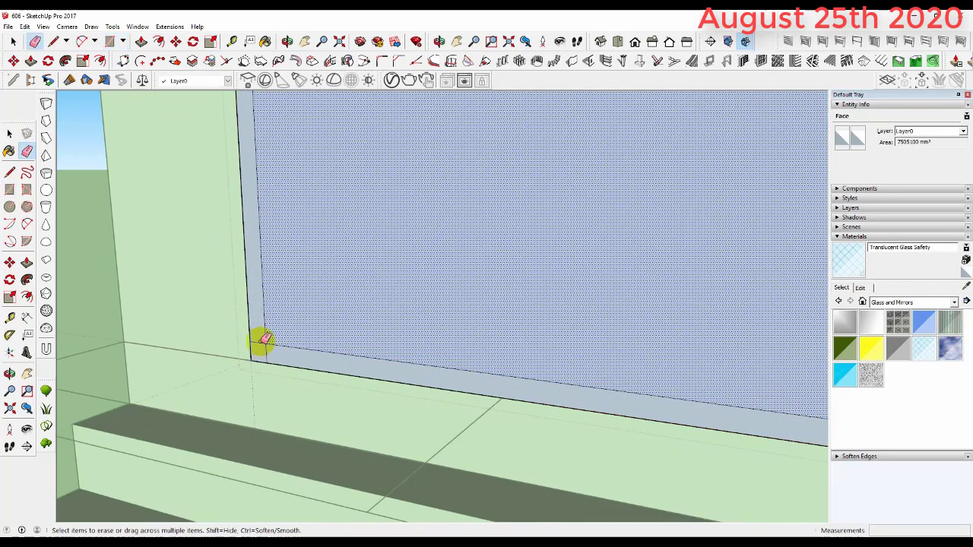
{"action": "left_click", "coordinate": [263, 342]}
{"action": "left_click", "coordinate": [291, 346]}
{"action": "scroll", "coordinate": [282, 336], "scroll_direction": "down", "scroll_amount": 2}
{"action": "scroll", "coordinate": [282, 336], "scroll_direction": "down", "scroll_amount": 2}
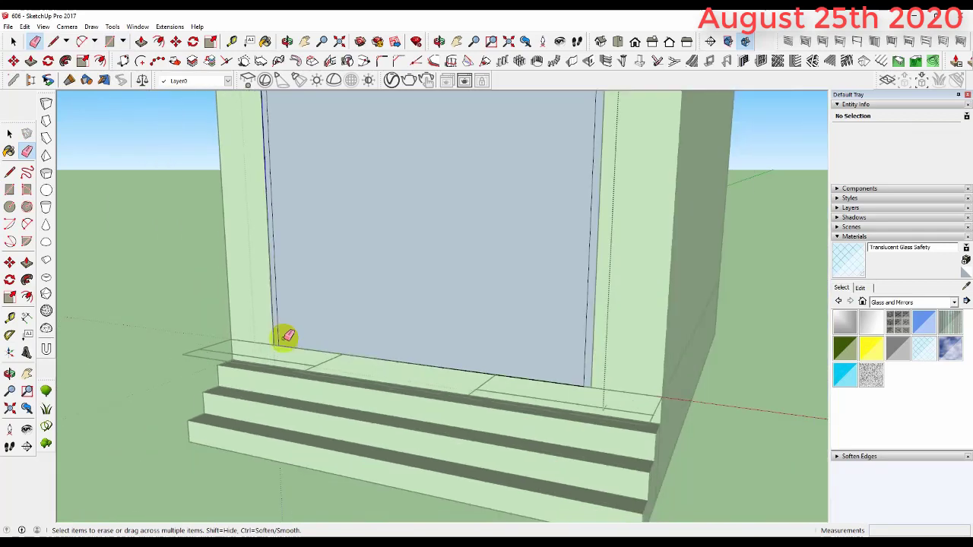
{"action": "scroll", "coordinate": [586, 393], "scroll_direction": "up", "scroll_amount": 2}
{"action": "key", "text": "space"}
{"action": "left_click", "coordinate": [529, 319]}
{"action": "key", "text": "Delete"}
{"action": "scroll", "coordinate": [547, 342], "scroll_direction": "down", "scroll_amount": 3}
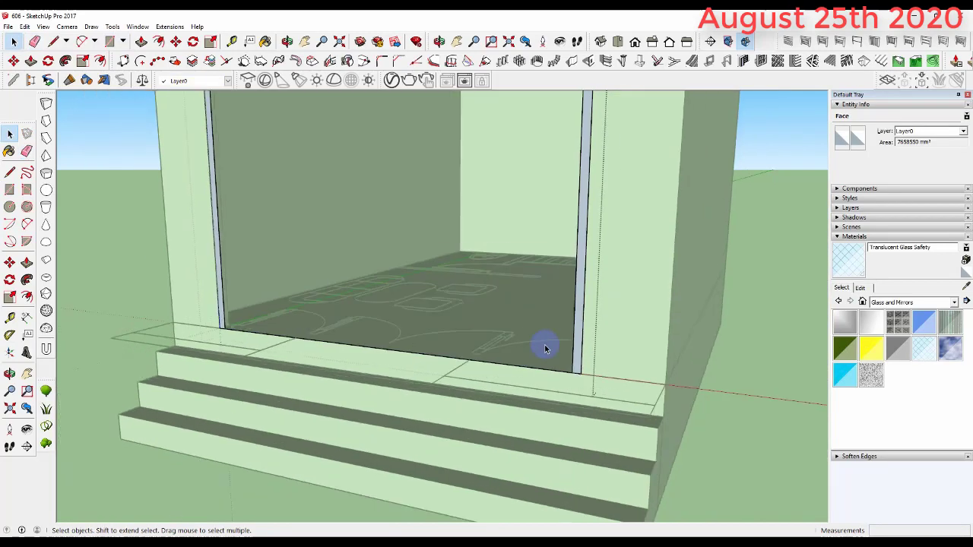
{"action": "scroll", "coordinate": [304, 311], "scroll_direction": "up", "scroll_amount": 4}
{"action": "scroll", "coordinate": [257, 339], "scroll_direction": "up", "scroll_amount": 2}
Step: Push/Pull the thin left jamb strip out by 100mm
{"action": "left_click", "coordinate": [263, 336]}
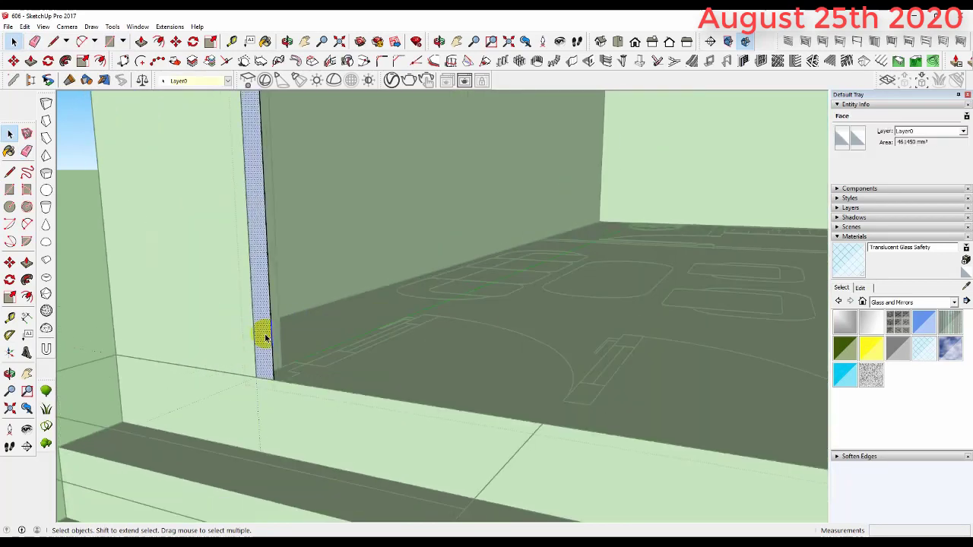
{"action": "key", "text": "p"}
{"action": "left_click", "coordinate": [268, 334]}
{"action": "type", "text": "100"}
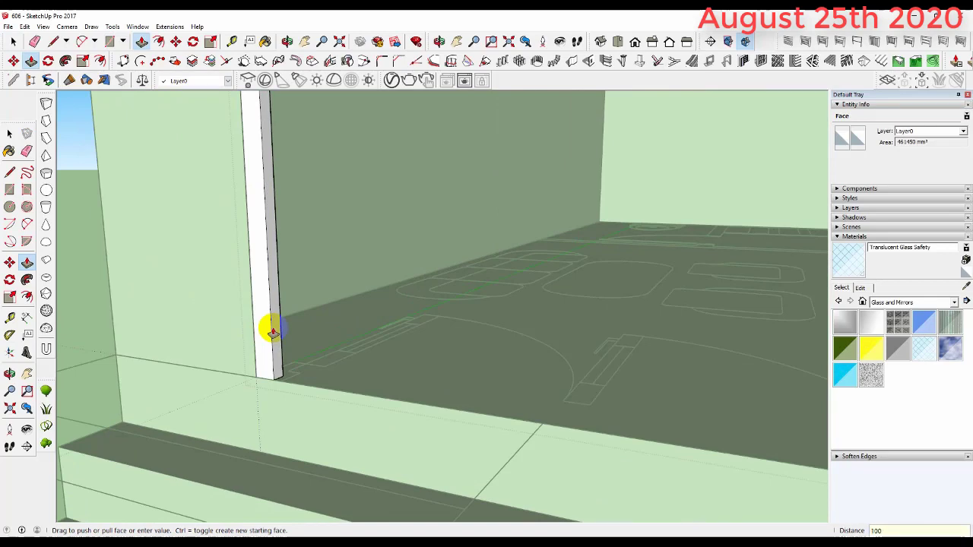
{"action": "key", "text": "Return"}
{"action": "scroll", "coordinate": [267, 326], "scroll_direction": "down", "scroll_amount": 2}
{"action": "scroll", "coordinate": [334, 411], "scroll_direction": "down", "scroll_amount": 3}
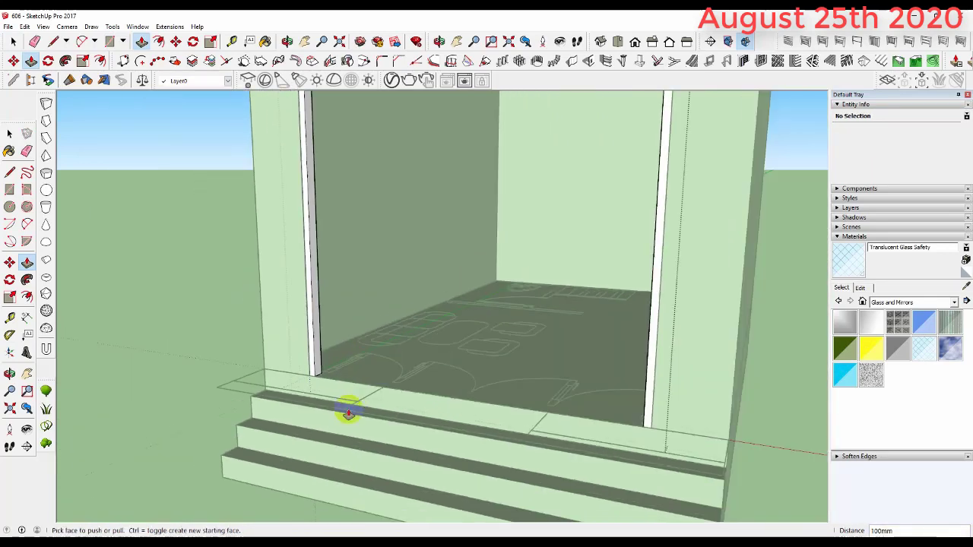
{"action": "scroll", "coordinate": [401, 224], "scroll_direction": "down", "scroll_amount": 1}
{"action": "key", "text": "space"}
Step: Draw a rectangle filling the doorway from top-left to bottom and make it a group
{"action": "left_click", "coordinate": [369, 234]}
{"action": "key", "text": "r"}
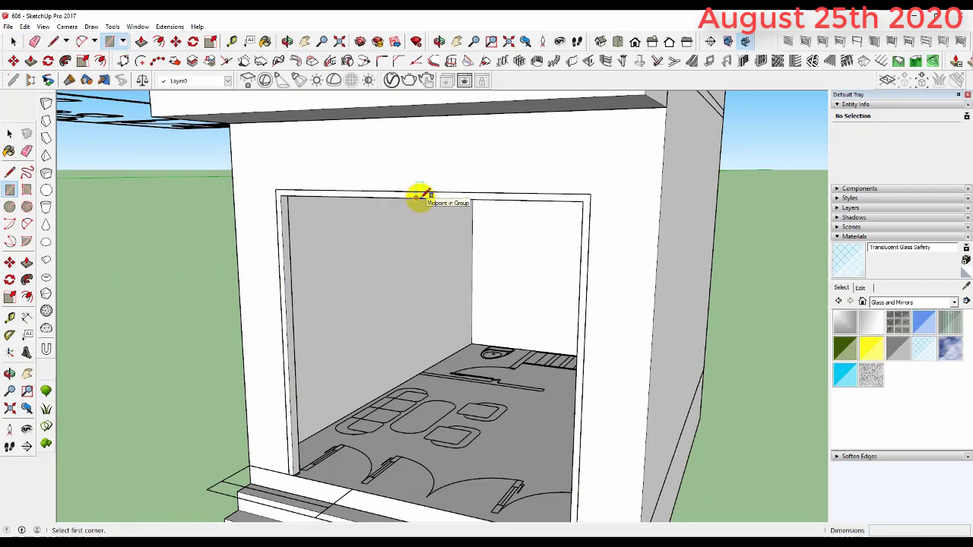
{"action": "left_click", "coordinate": [281, 196]}
{"action": "scroll", "coordinate": [449, 258], "scroll_direction": "down", "scroll_amount": 3}
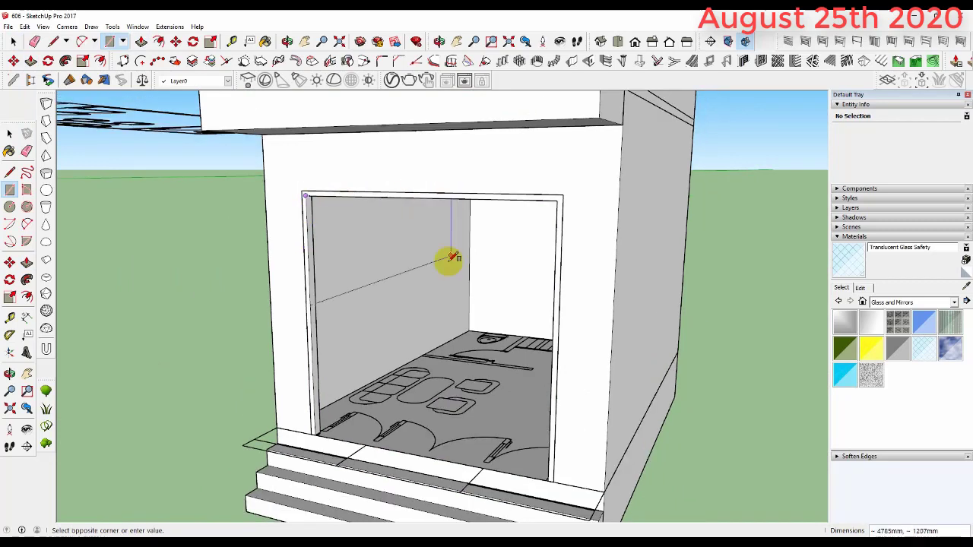
{"action": "left_click", "coordinate": [426, 455]}
{"action": "key", "text": "space"}
{"action": "double_click", "coordinate": [379, 315]}
{"action": "right_click", "coordinate": [381, 314]}
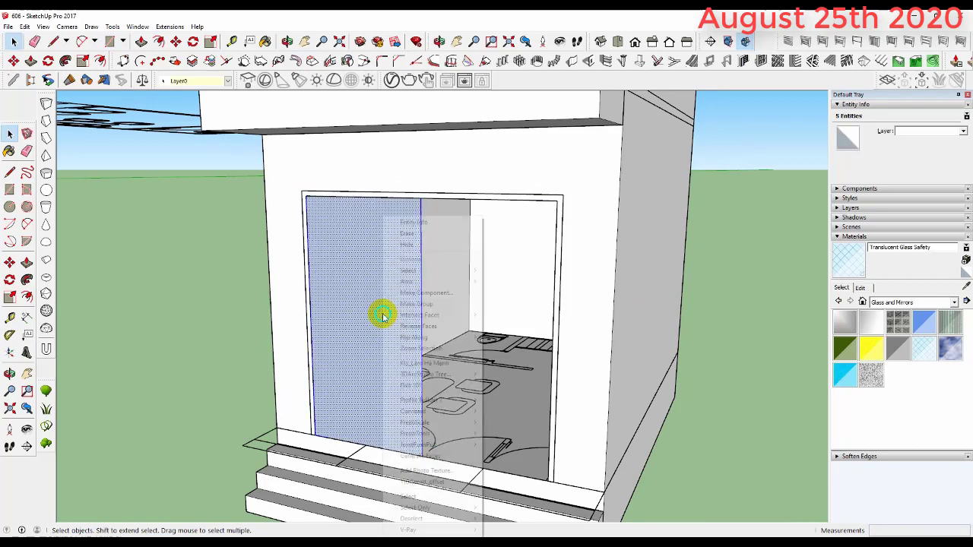
{"action": "left_click", "coordinate": [439, 305]}
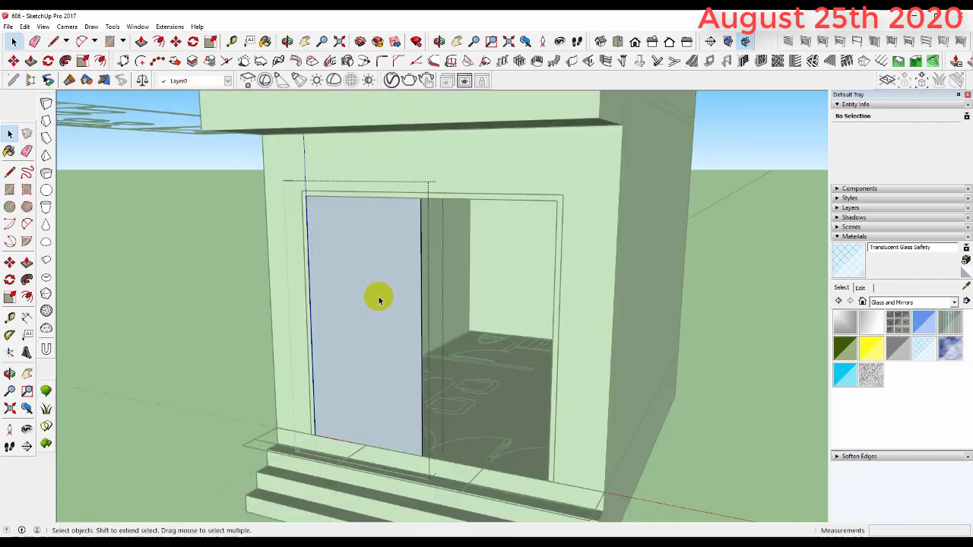
Step: Split the grouped panel with a second rectangle and erase its right part, leaving a narrow left panel
{"action": "key", "text": "r"}
{"action": "left_click", "coordinate": [305, 194]}
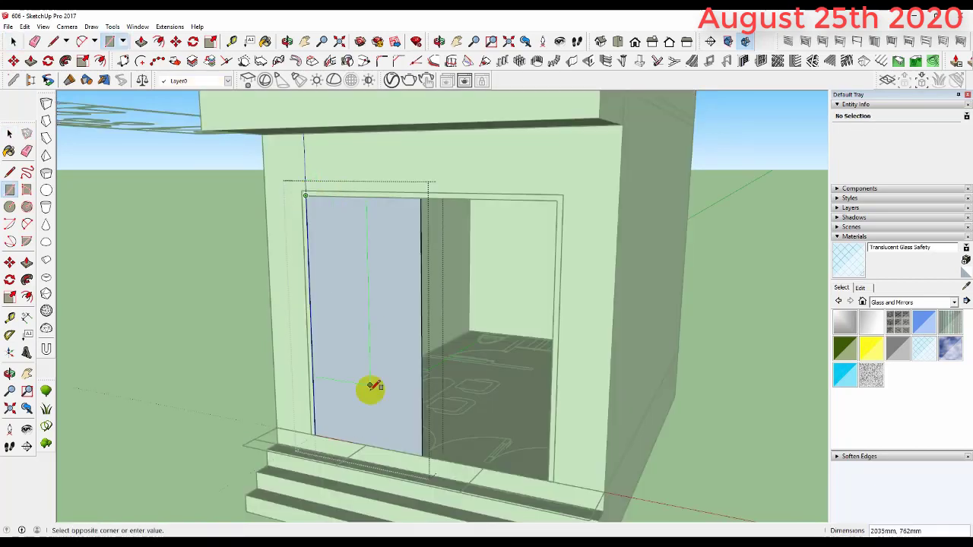
{"action": "left_click", "coordinate": [365, 445]}
{"action": "key", "text": "space"}
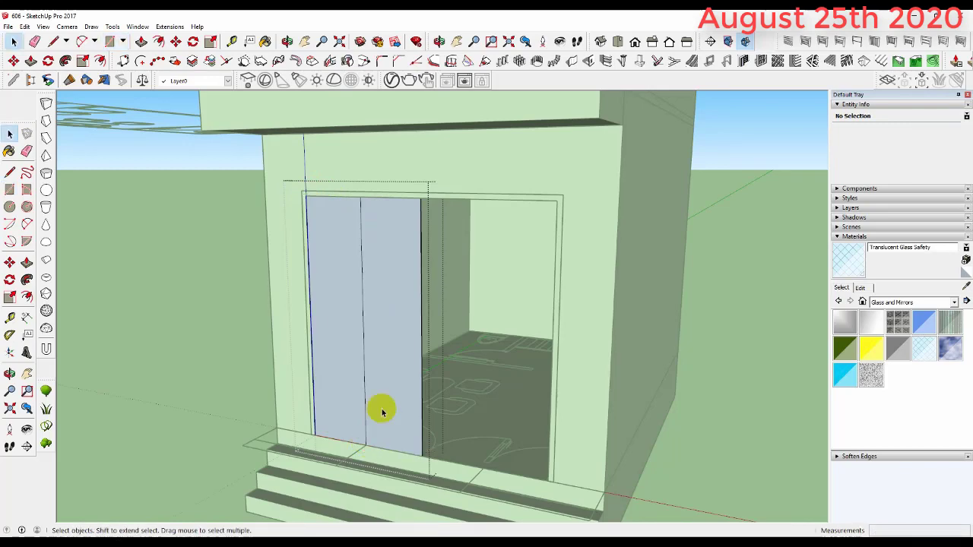
{"action": "middle_click_drag", "start_coordinate": [380, 406], "coordinate": [497, 263]}
{"action": "scroll", "coordinate": [473, 213], "scroll_direction": "up", "scroll_amount": 3}
{"action": "key", "text": "e"}
{"action": "left_click", "coordinate": [480, 220]}
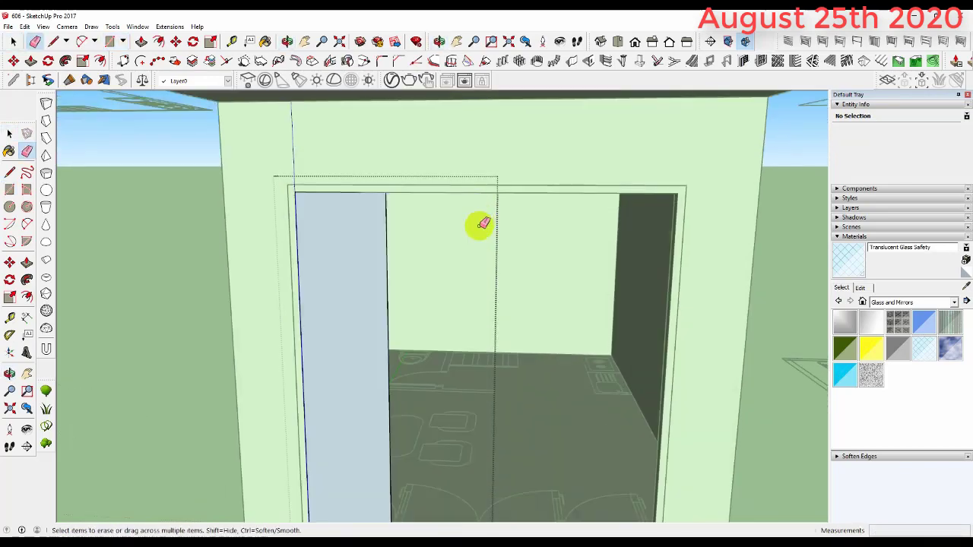
{"action": "scroll", "coordinate": [437, 224], "scroll_direction": "down", "scroll_amount": 3}
{"action": "scroll", "coordinate": [456, 433], "scroll_direction": "up", "scroll_amount": 2}
{"action": "scroll", "coordinate": [429, 399], "scroll_direction": "up", "scroll_amount": 2}
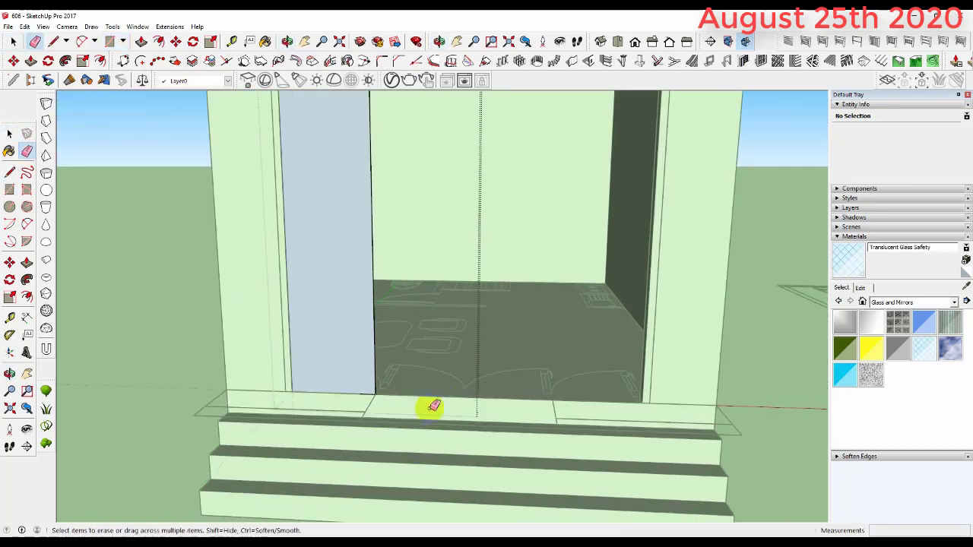
{"action": "scroll", "coordinate": [437, 304], "scroll_direction": "down", "scroll_amount": 2}
{"action": "key", "text": "space"}
Step: Offset the narrow panel's outline 100mm inward and delete the inner glass pane
{"action": "double_click", "coordinate": [359, 197]}
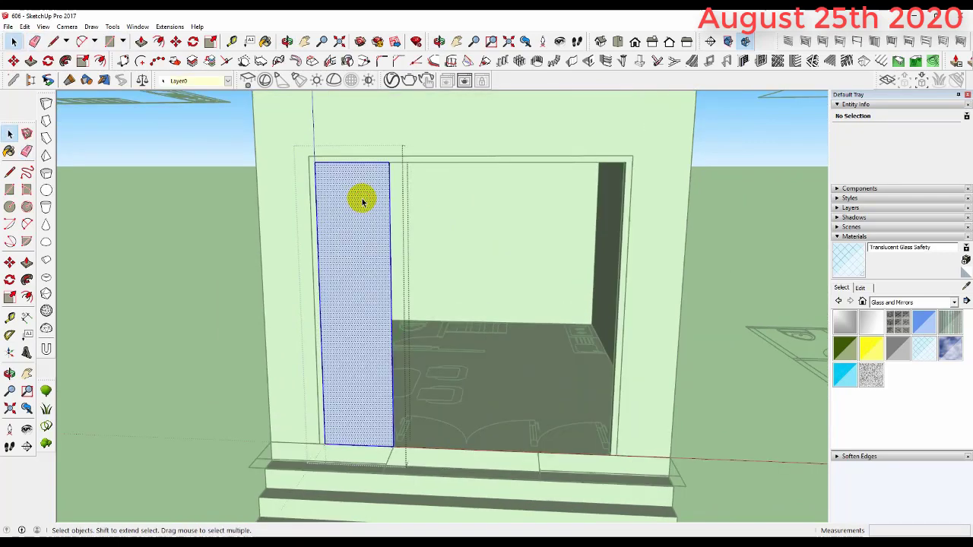
{"action": "scroll", "coordinate": [355, 196], "scroll_direction": "up", "scroll_amount": 2}
{"action": "key", "text": "f"}
{"action": "left_click", "coordinate": [365, 149]}
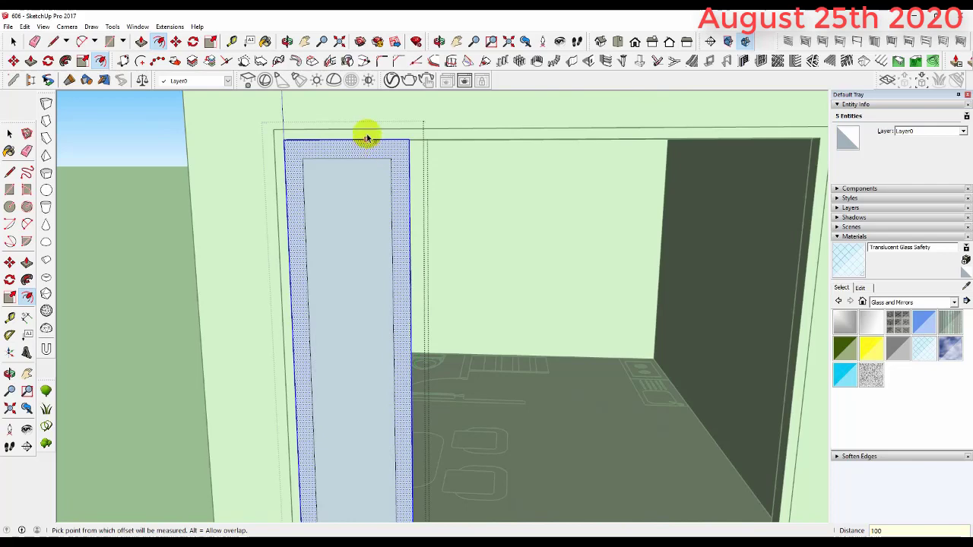
{"action": "scroll", "coordinate": [366, 138], "scroll_direction": "down", "scroll_amount": 3}
{"action": "key", "text": "space"}
{"action": "left_click", "coordinate": [365, 205]}
{"action": "key", "text": "Delete"}
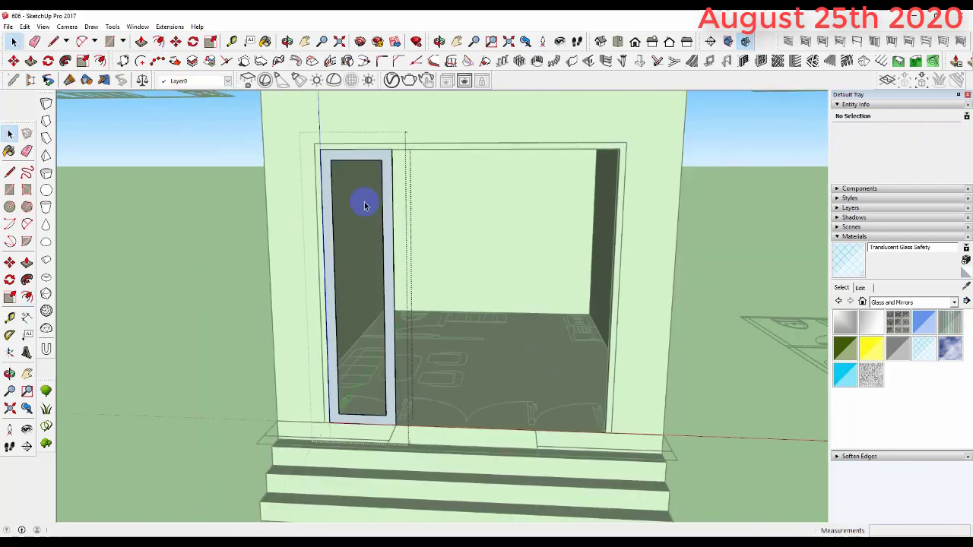
Step: Push/Pull the remaining border frame out 35mm
{"action": "scroll", "coordinate": [466, 197], "scroll_direction": "up", "scroll_amount": 2}
{"action": "scroll", "coordinate": [302, 157], "scroll_direction": "up", "scroll_amount": 3}
{"action": "scroll", "coordinate": [302, 161], "scroll_direction": "up", "scroll_amount": 1}
{"action": "scroll", "coordinate": [303, 161], "scroll_direction": "up", "scroll_amount": 1}
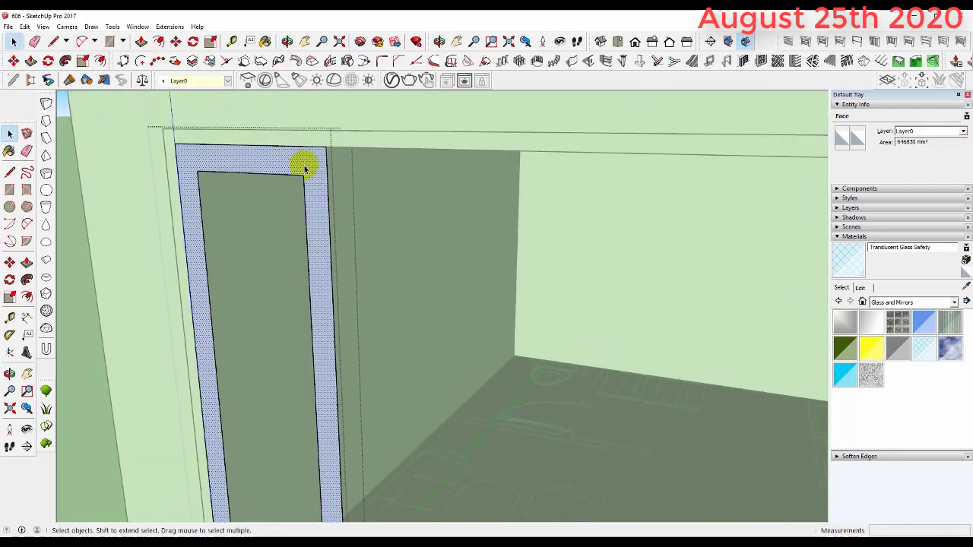
{"action": "key", "text": "p"}
{"action": "left_click_drag", "start_coordinate": [305, 160], "coordinate": [308, 166]}
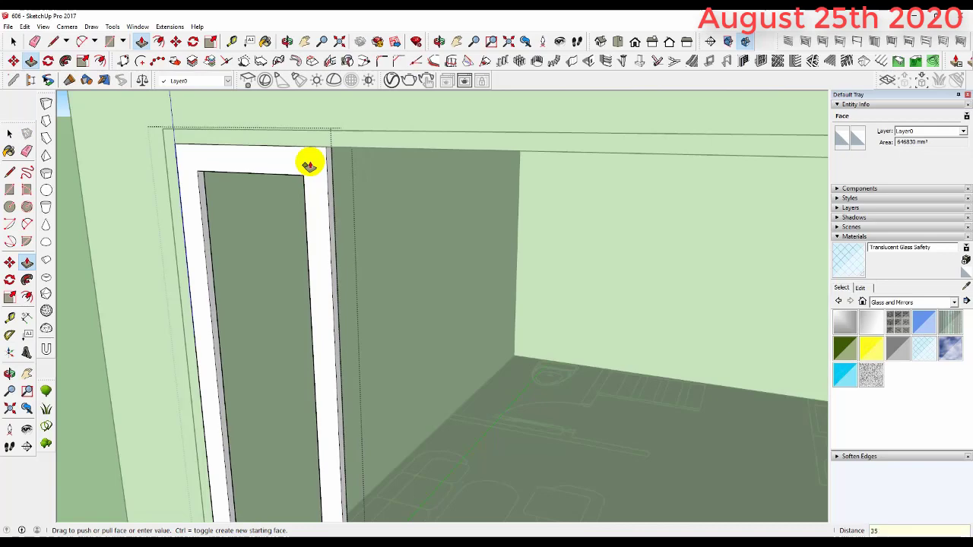
{"action": "scroll", "coordinate": [310, 157], "scroll_direction": "down", "scroll_amount": 3}
{"action": "scroll", "coordinate": [370, 221], "scroll_direction": "down", "scroll_amount": 2}
{"action": "scroll", "coordinate": [348, 272], "scroll_direction": "up", "scroll_amount": 2}
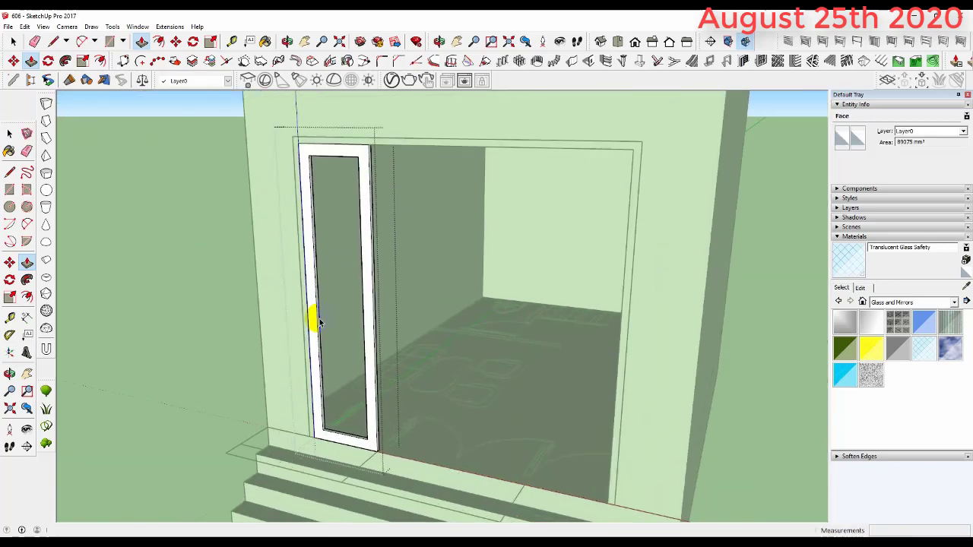
Step: Orbit to face the doorway front-on and select the door group
{"action": "key", "text": "space"}
{"action": "mouse_move", "coordinate": [319, 315]}
{"action": "middle_mouse_down"}
{"action": "mouse_move", "coordinate": [445, 269]}
{"action": "mouse_move", "coordinate": [473, 289]}
{"action": "middle_mouse_up"}
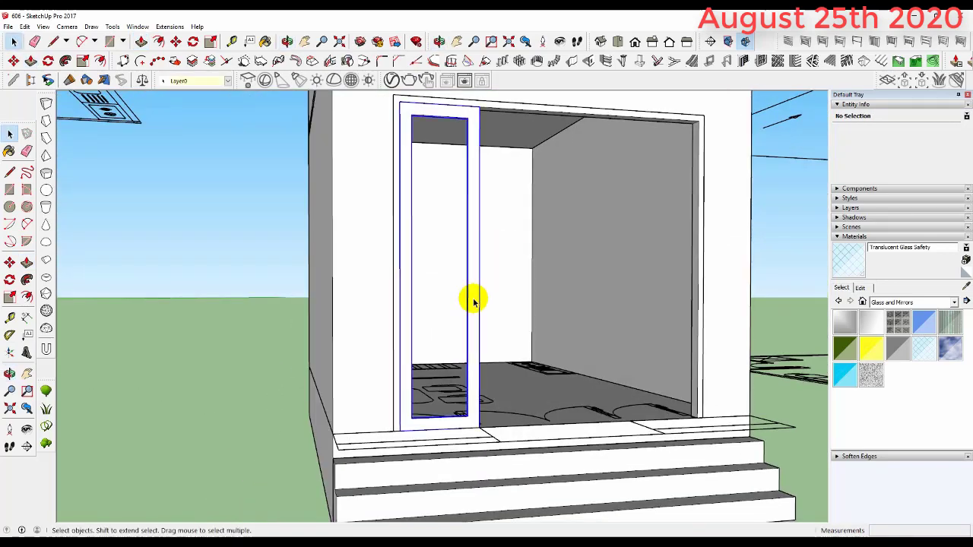
{"action": "left_click", "coordinate": [473, 301]}
{"action": "scroll", "coordinate": [472, 301], "scroll_direction": "down", "scroll_amount": 2}
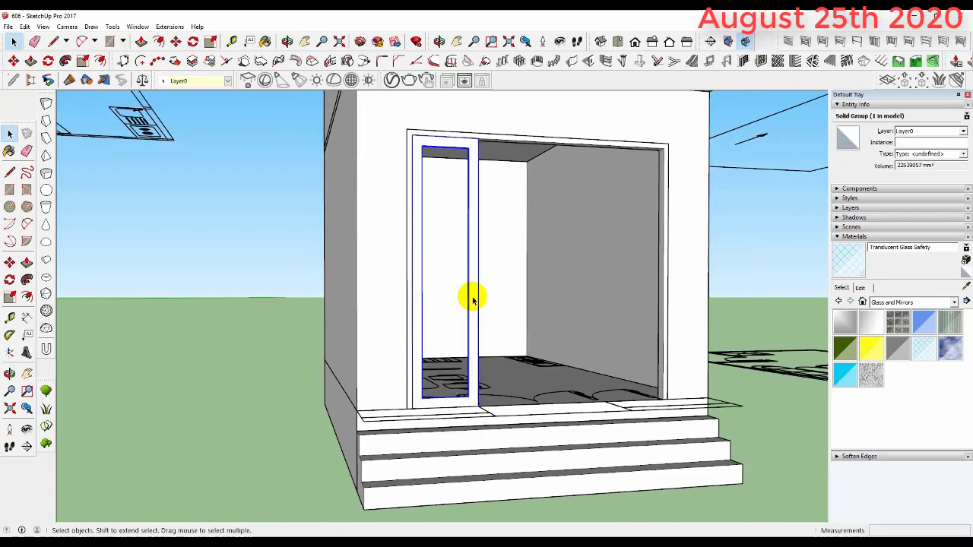
Step: Measure the doorway height with Tape Measure from its top corner, orbiting around the door
{"action": "scroll", "coordinate": [558, 288], "scroll_direction": "down", "scroll_amount": 2}
{"action": "key", "text": "t"}
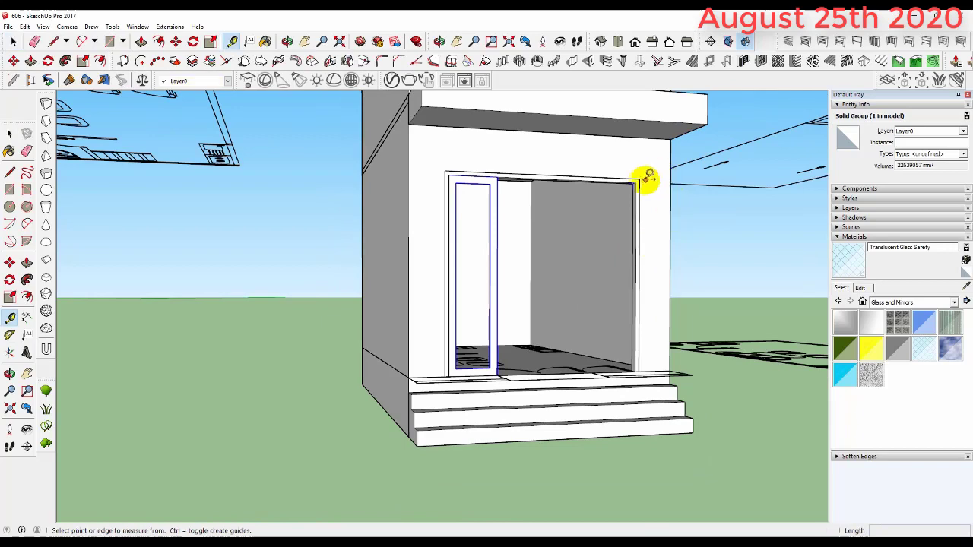
{"action": "left_click", "coordinate": [638, 179]}
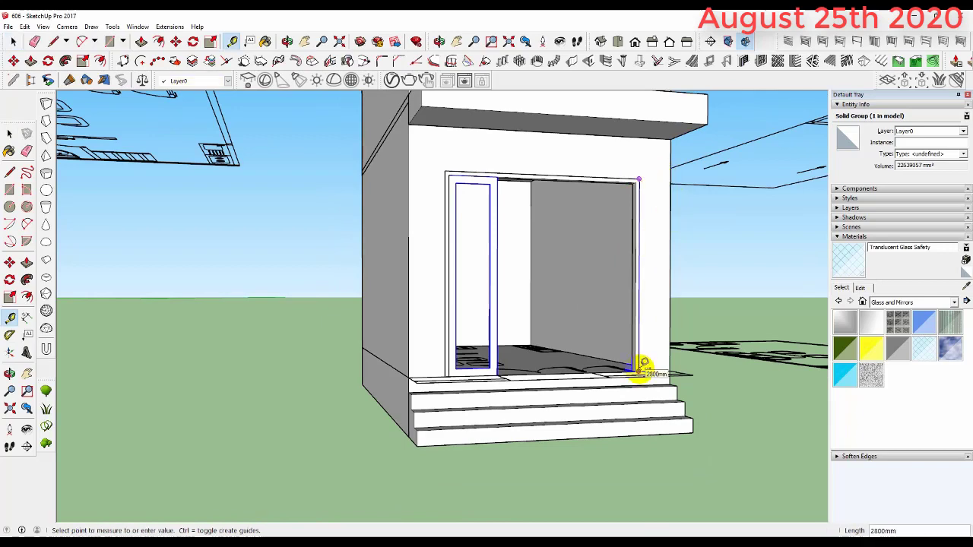
{"action": "middle_click_drag", "start_coordinate": [642, 368], "coordinate": [473, 218]}
{"action": "scroll", "coordinate": [406, 164], "scroll_direction": "up", "scroll_amount": 8}
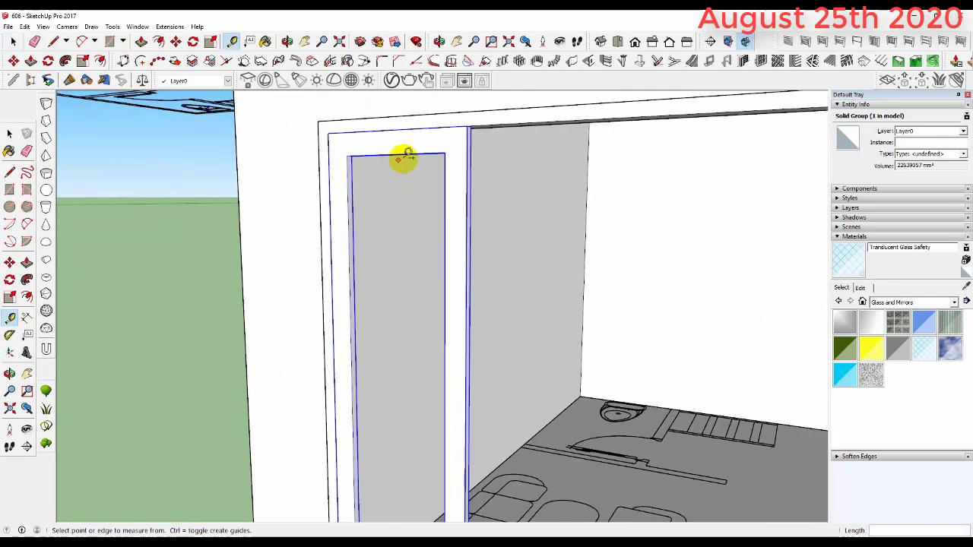
{"action": "scroll", "coordinate": [451, 169], "scroll_direction": "down", "scroll_amount": 4}
{"action": "scroll", "coordinate": [461, 165], "scroll_direction": "down", "scroll_amount": 2}
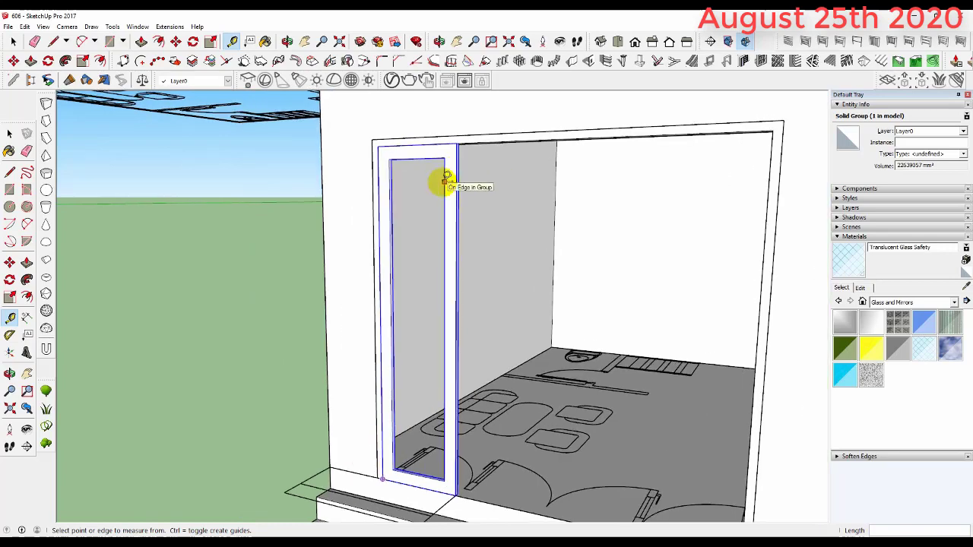
{"action": "scroll", "coordinate": [446, 180], "scroll_direction": "down", "scroll_amount": 3}
{"action": "scroll", "coordinate": [446, 208], "scroll_direction": "down", "scroll_amount": 1}
{"action": "scroll", "coordinate": [456, 210], "scroll_direction": "up", "scroll_amount": 2}
{"action": "scroll", "coordinate": [430, 239], "scroll_direction": "up", "scroll_amount": 2}
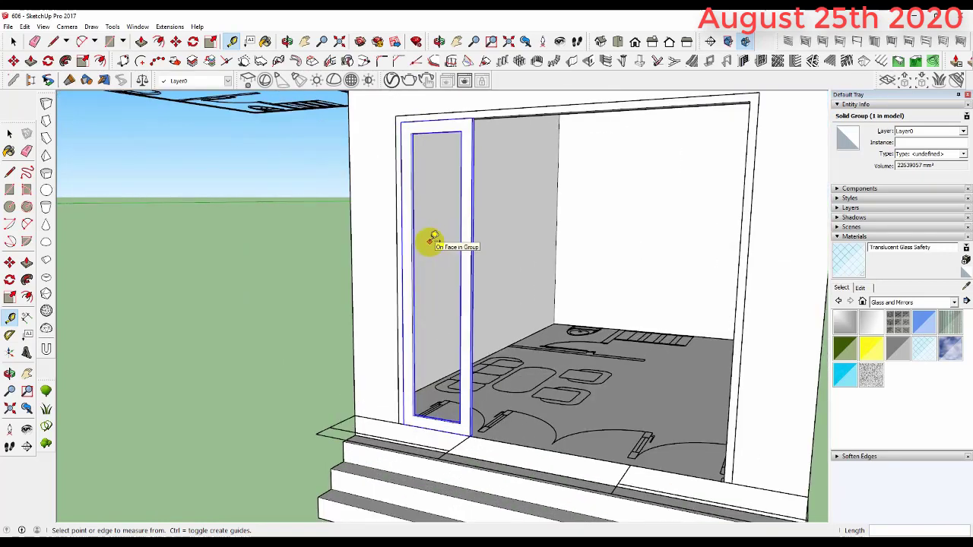
{"action": "middle_click_drag", "start_coordinate": [432, 239], "coordinate": [503, 250]}
{"action": "key", "text": "space"}
Step: Select the whole doorway frame group and orbit around the doorway
{"action": "scroll", "coordinate": [536, 223], "scroll_direction": "down", "scroll_amount": 2}
{"action": "scroll", "coordinate": [580, 166], "scroll_direction": "up", "scroll_amount": 3}
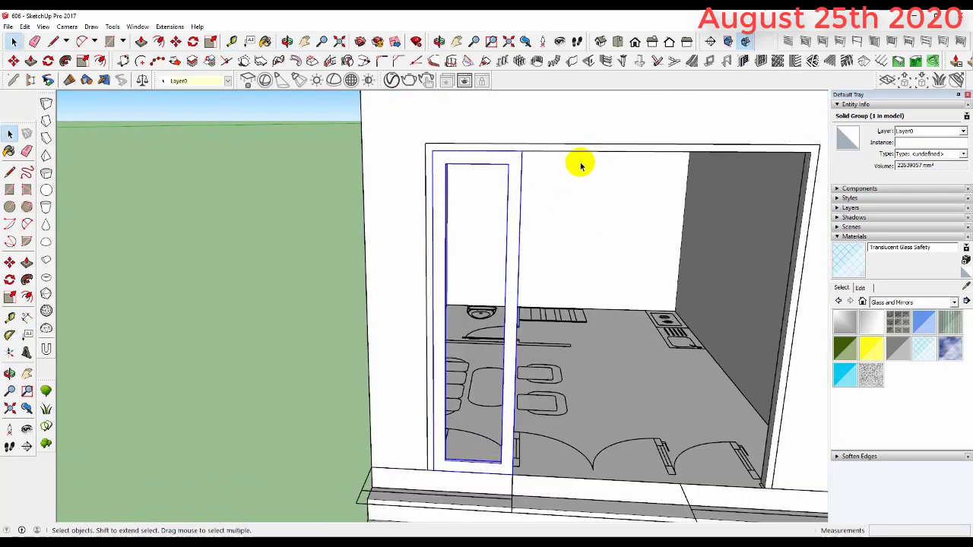
{"action": "left_click", "coordinate": [580, 166]}
{"action": "scroll", "coordinate": [585, 156], "scroll_direction": "down", "scroll_amount": 1}
{"action": "scroll", "coordinate": [162, 174], "scroll_direction": "down", "scroll_amount": 3}
{"action": "middle_click_drag", "start_coordinate": [162, 174], "coordinate": [539, 250]}
{"action": "scroll", "coordinate": [550, 254], "scroll_direction": "up", "scroll_amount": 1}
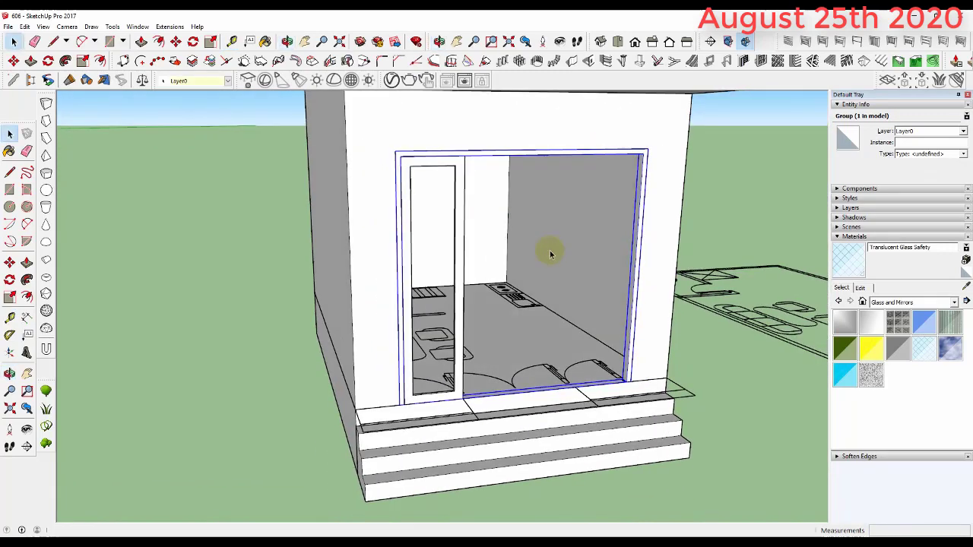
Step: Sample Color M07 from the upper window frame and paint the doorway frame and narrow door frame with it
{"action": "left_click", "coordinate": [965, 286]}
{"action": "scroll", "coordinate": [525, 152], "scroll_direction": "down", "scroll_amount": 2}
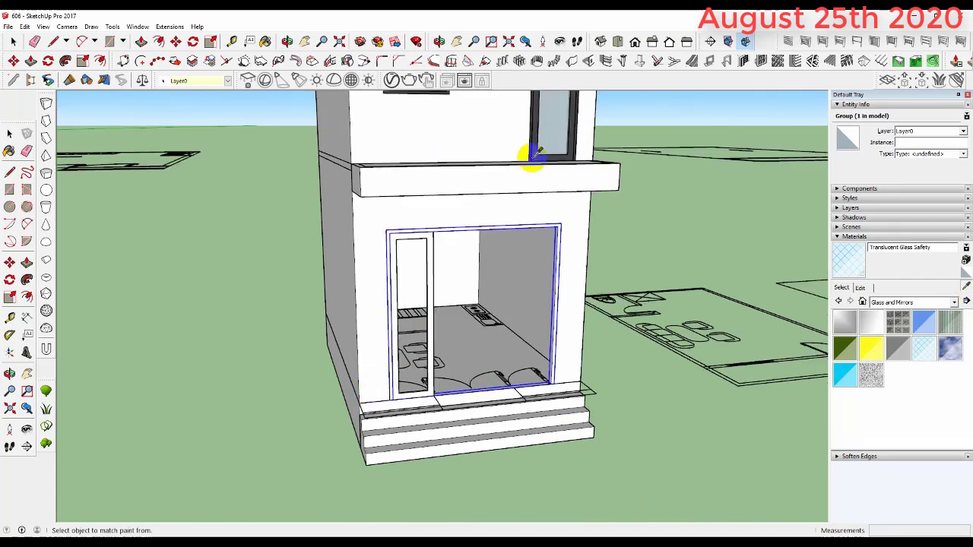
{"action": "scroll", "coordinate": [521, 134], "scroll_direction": "up", "scroll_amount": 2}
{"action": "left_click", "coordinate": [528, 146]}
{"action": "scroll", "coordinate": [337, 311], "scroll_direction": "up", "scroll_amount": 3}
{"action": "left_click", "coordinate": [337, 311]}
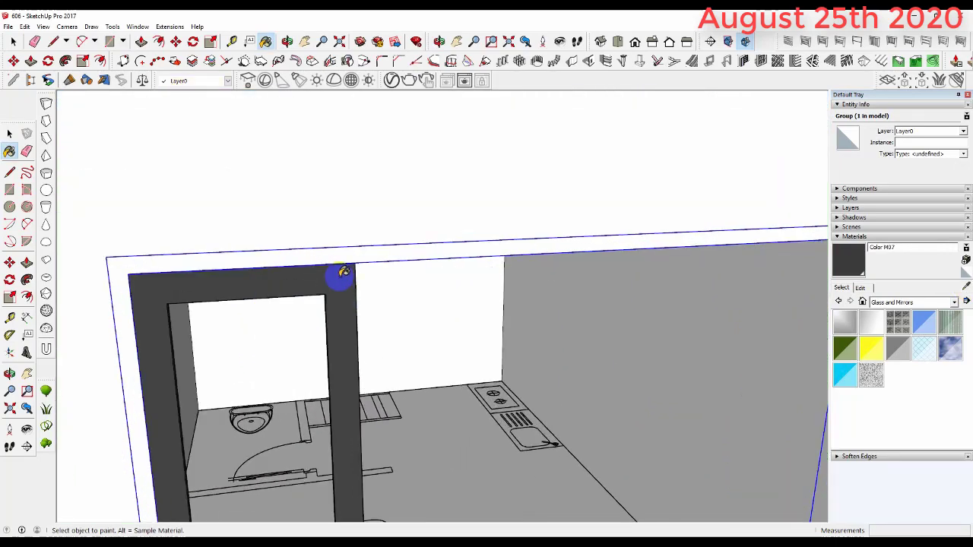
{"action": "mouse_move", "coordinate": [322, 230]}
{"action": "middle_mouse_down"}
{"action": "mouse_move", "coordinate": [308, 258]}
{"action": "mouse_move", "coordinate": [380, 291]}
{"action": "middle_mouse_up"}
{"action": "scroll", "coordinate": [307, 258], "scroll_direction": "down", "scroll_amount": 2}
{"action": "left_click", "coordinate": [319, 274]}
{"action": "scroll", "coordinate": [323, 269], "scroll_direction": "down", "scroll_amount": 1}
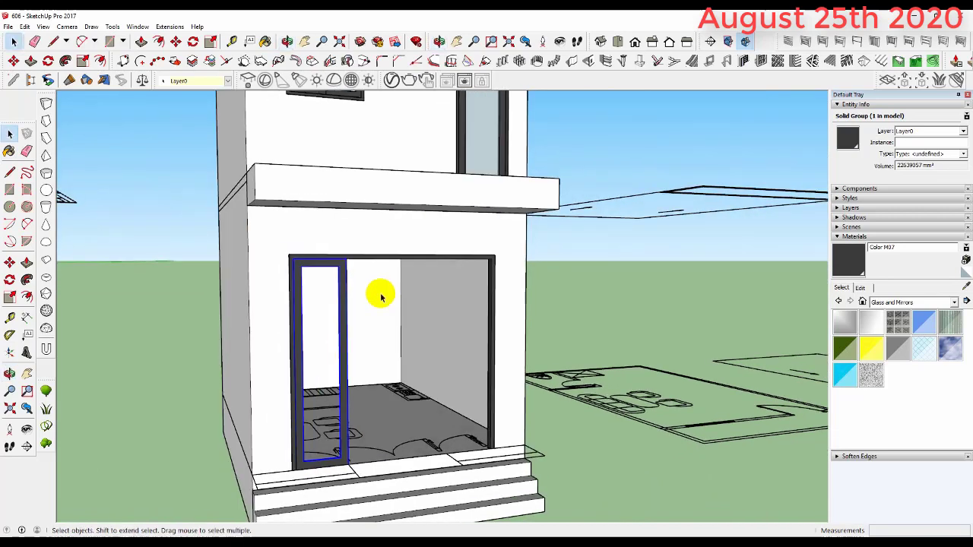
{"action": "scroll", "coordinate": [334, 274], "scroll_direction": "up", "scroll_amount": 1}
{"action": "scroll", "coordinate": [339, 251], "scroll_direction": "up", "scroll_amount": 1}
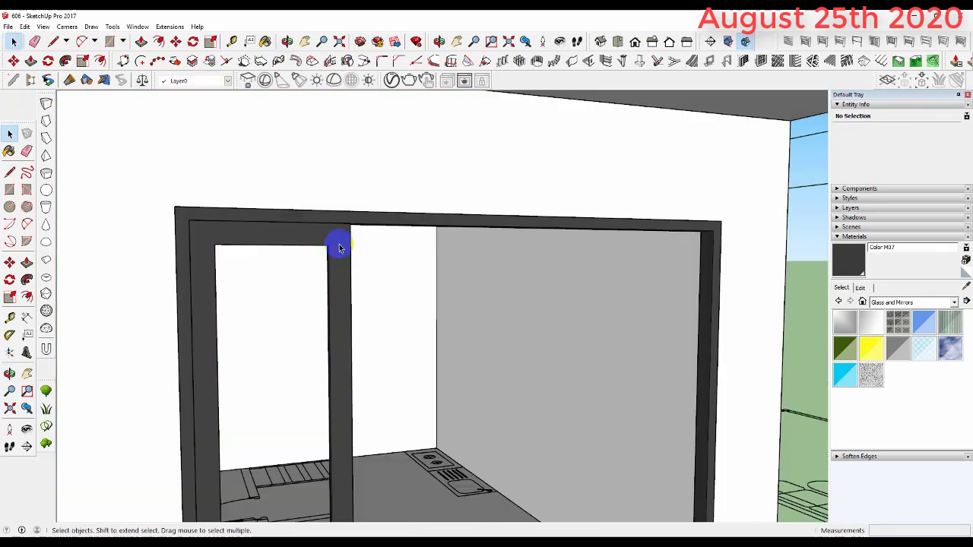
Step: Explode the door frame group and recreate it as component Component#3, then clear the selection
{"action": "right_click", "coordinate": [339, 248]}
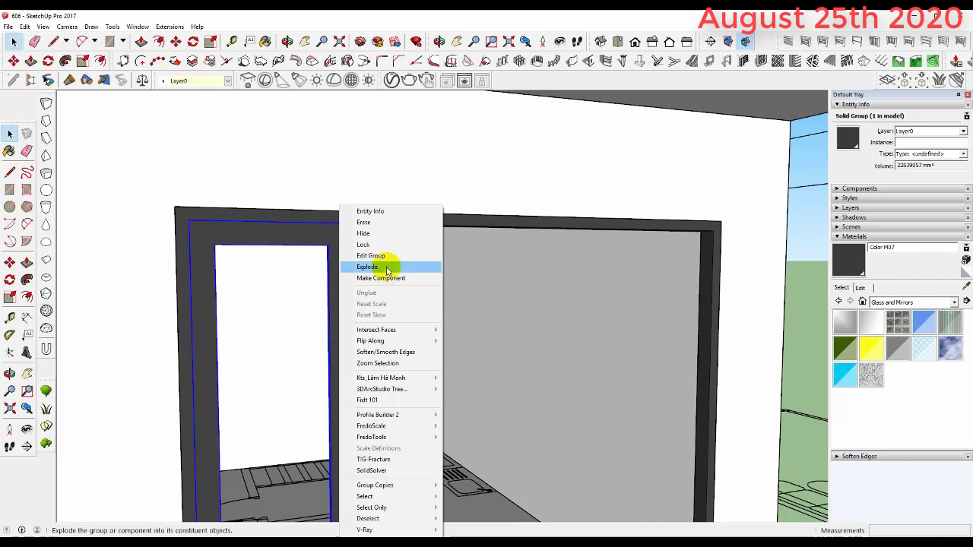
{"action": "left_click", "coordinate": [387, 268]}
{"action": "right_click", "coordinate": [348, 259]}
{"action": "left_click", "coordinate": [396, 280]}
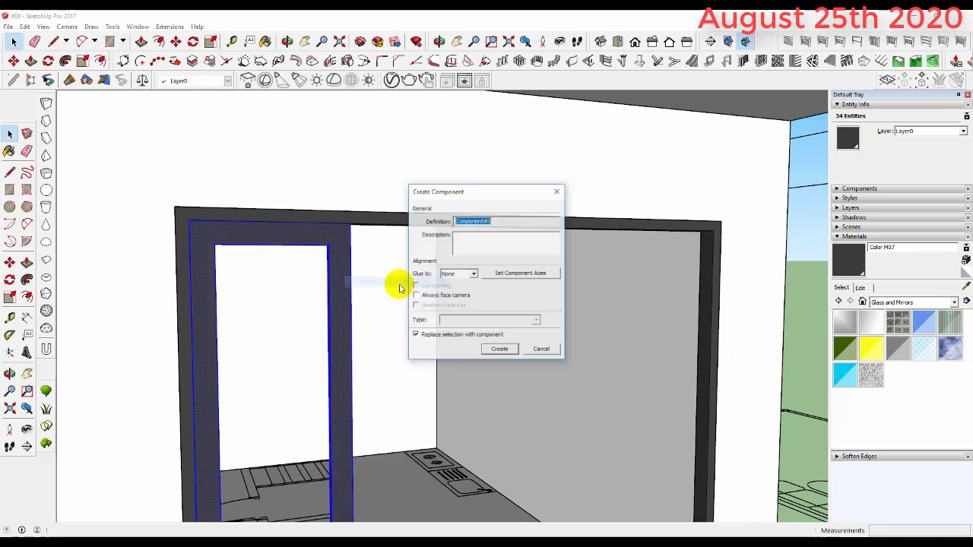
{"action": "left_click", "coordinate": [500, 348]}
{"action": "mouse_move", "coordinate": [427, 297]}
{"action": "middle_mouse_down"}
{"action": "mouse_move", "coordinate": [319, 233]}
{"action": "mouse_move", "coordinate": [312, 304]}
{"action": "middle_mouse_up"}
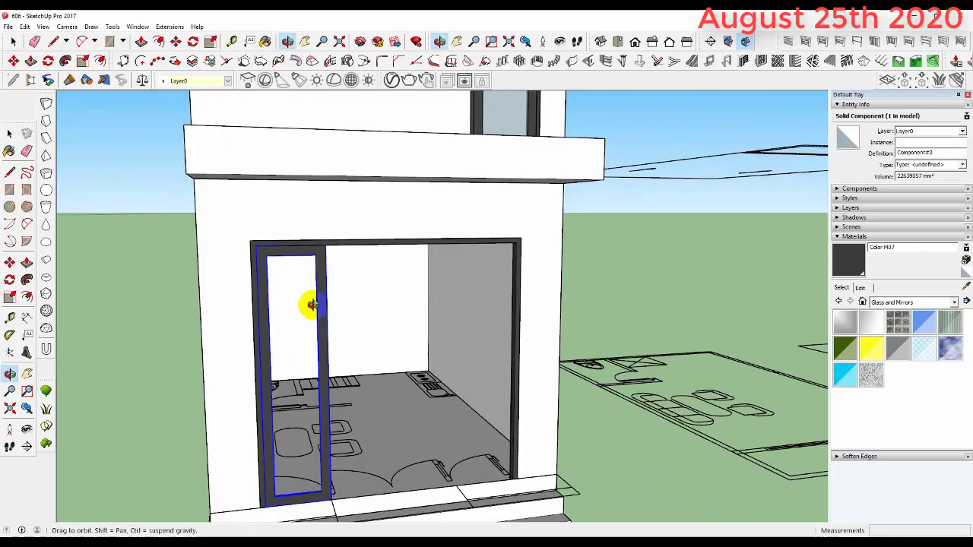
{"action": "scroll", "coordinate": [292, 281], "scroll_direction": "up", "scroll_amount": 2}
{"action": "scroll", "coordinate": [310, 269], "scroll_direction": "down", "scroll_amount": 2}
{"action": "scroll", "coordinate": [310, 243], "scroll_direction": "down", "scroll_amount": 1}
{"action": "scroll", "coordinate": [345, 236], "scroll_direction": "down", "scroll_amount": 2}
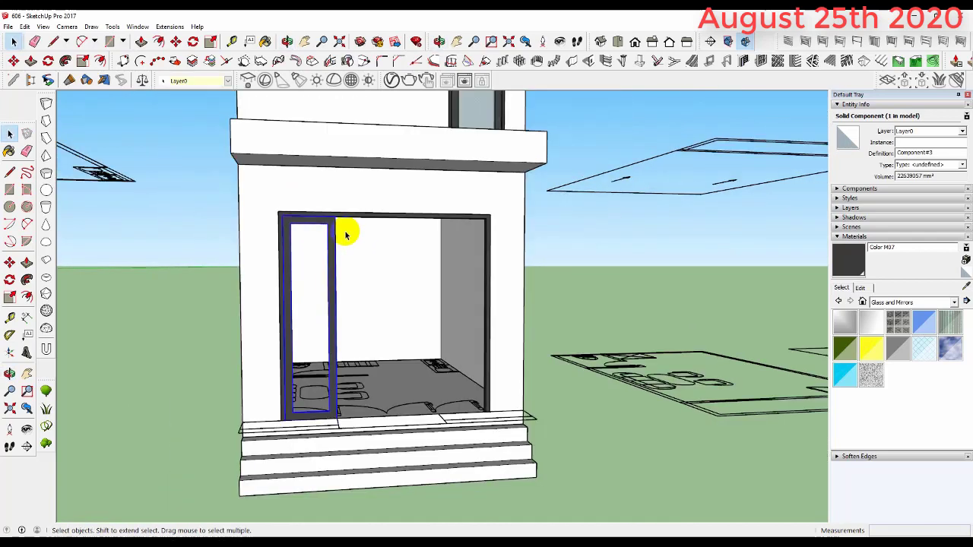
{"action": "left_click", "coordinate": [228, 257]}
{"action": "scroll", "coordinate": [286, 265], "scroll_direction": "up", "scroll_amount": 2}
Step: Draw a glass rectangle inside the narrow frame and make it a group
{"action": "key", "text": "r"}
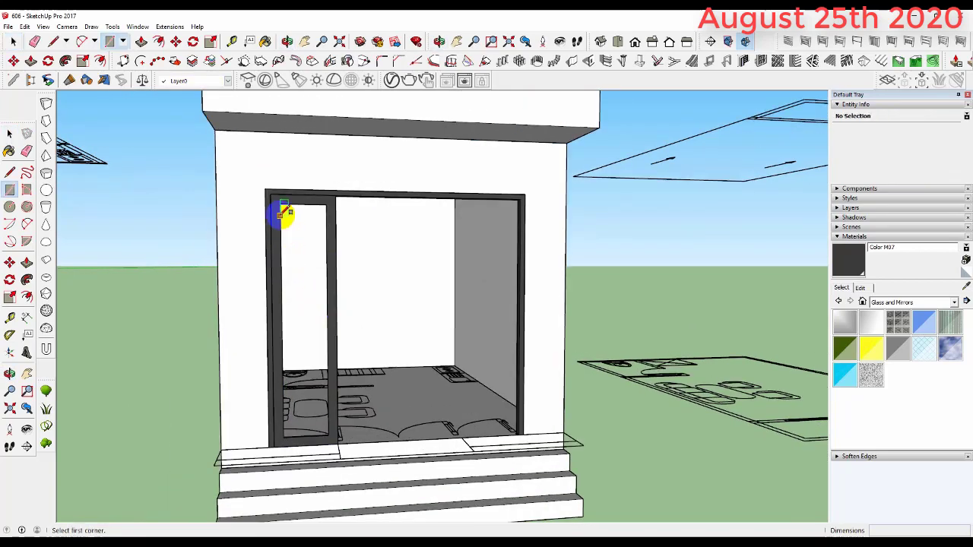
{"action": "left_click", "coordinate": [279, 201]}
{"action": "scroll", "coordinate": [327, 437], "scroll_direction": "up", "scroll_amount": 2}
{"action": "left_click", "coordinate": [330, 438]}
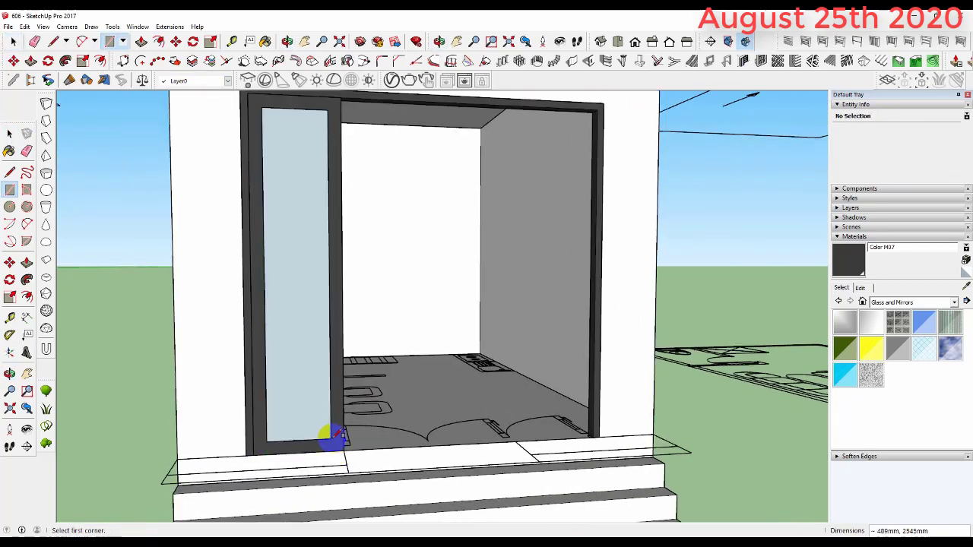
{"action": "key", "text": "space"}
{"action": "double_click", "coordinate": [299, 343]}
{"action": "right_click", "coordinate": [301, 343]}
{"action": "left_click", "coordinate": [347, 114]}
{"action": "mouse_move", "coordinate": [346, 122]}
{"action": "middle_mouse_down"}
{"action": "mouse_move", "coordinate": [341, 191]}
{"action": "mouse_move", "coordinate": [307, 279]}
{"action": "middle_mouse_up"}
Step: Paint the glass pane with Translucent Glass Safety
{"action": "left_click", "coordinate": [915, 346]}
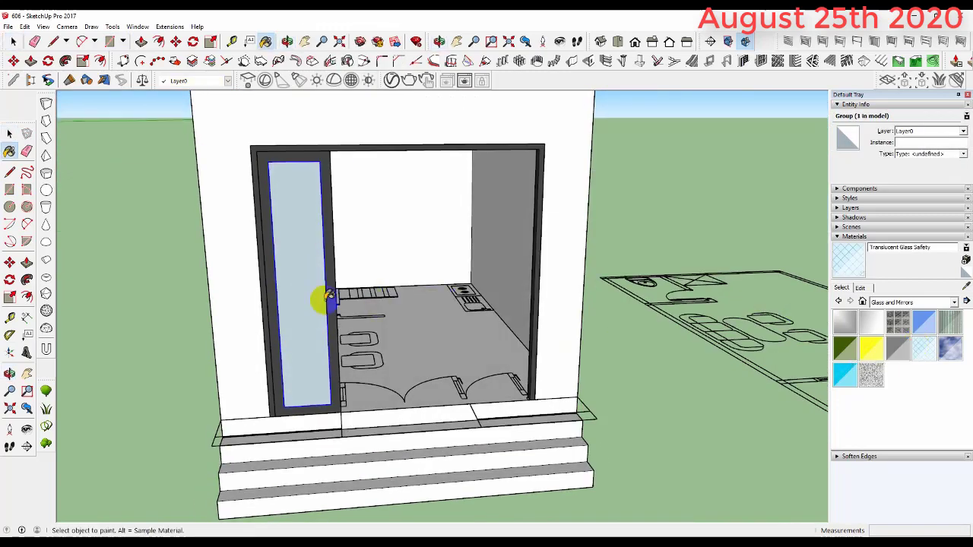
{"action": "left_click", "coordinate": [292, 287]}
{"action": "key", "text": "space"}
{"action": "scroll", "coordinate": [304, 163], "scroll_direction": "up", "scroll_amount": 2}
{"action": "scroll", "coordinate": [309, 175], "scroll_direction": "up", "scroll_amount": 2}
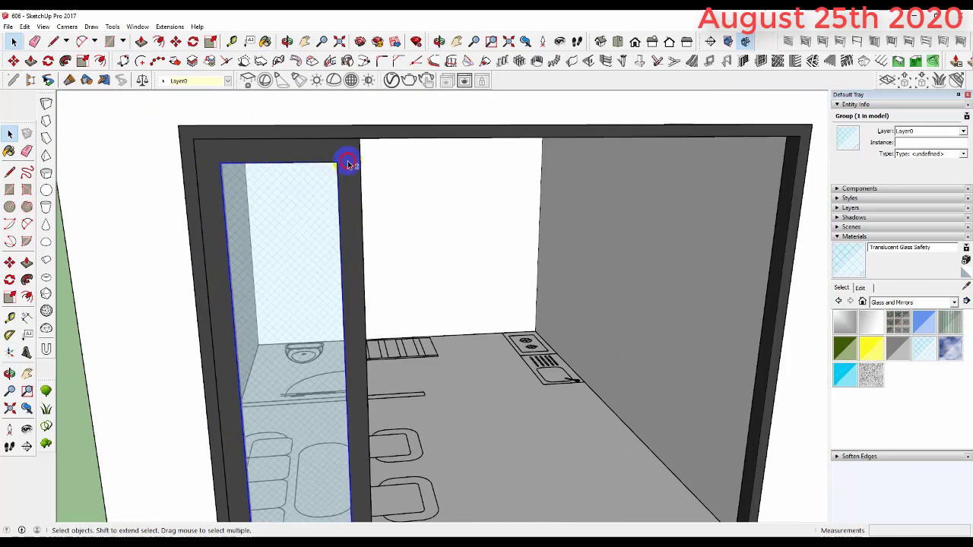
Step: Combine the glass pane and door frame into component Component#4
{"action": "left_click", "coordinate": [347, 158], "text": "shift"}
{"action": "right_click", "coordinate": [347, 160]}
{"action": "left_click", "coordinate": [401, 249]}
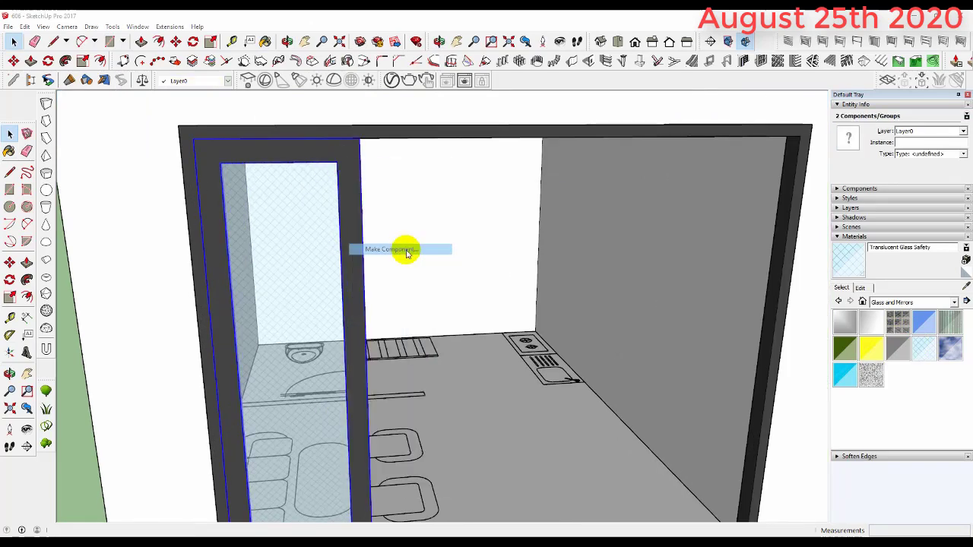
{"action": "left_click", "coordinate": [499, 349]}
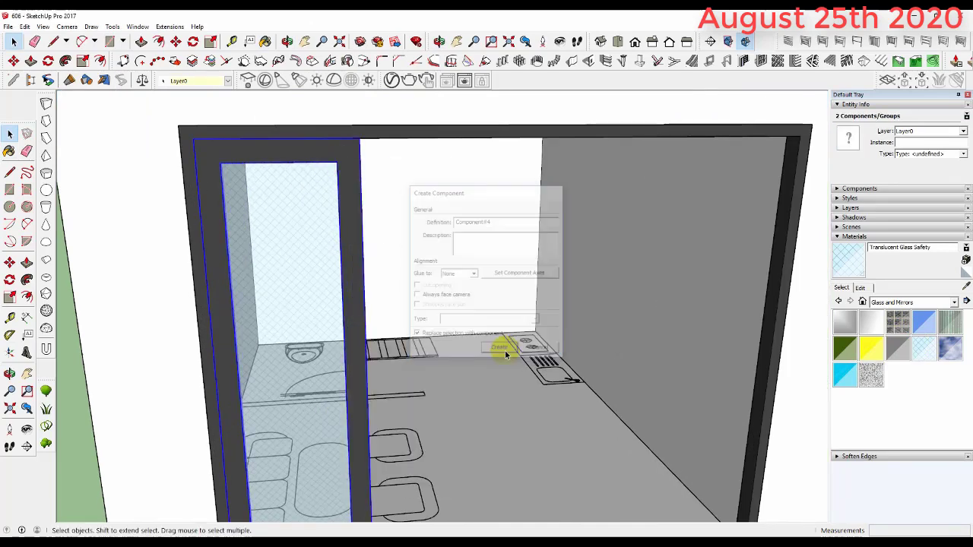
{"action": "scroll", "coordinate": [373, 228], "scroll_direction": "down", "scroll_amount": 3}
{"action": "scroll", "coordinate": [343, 428], "scroll_direction": "up", "scroll_amount": 3}
{"action": "scroll", "coordinate": [323, 454], "scroll_direction": "up", "scroll_amount": 2}
{"action": "scroll", "coordinate": [323, 454], "scroll_direction": "up", "scroll_amount": 2}
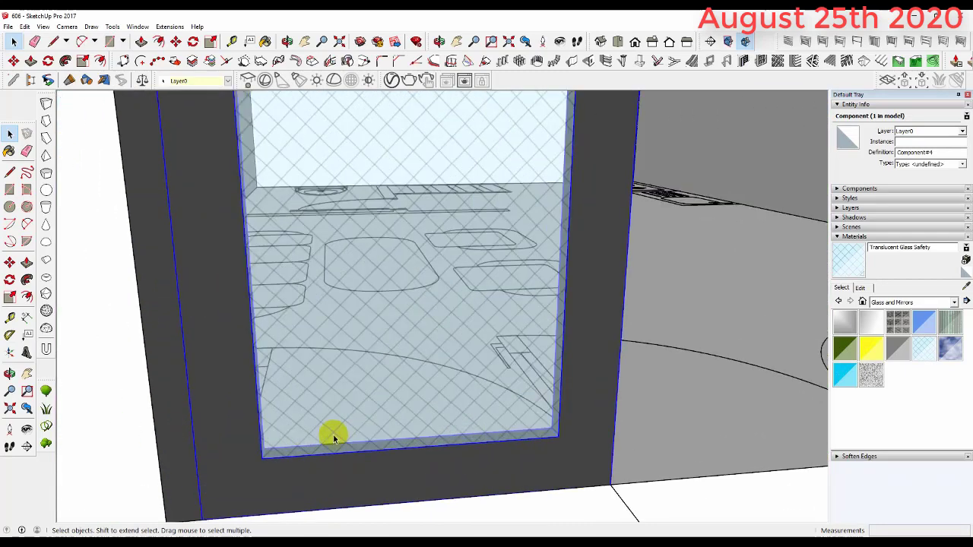
{"action": "scroll", "coordinate": [332, 434], "scroll_direction": "up", "scroll_amount": 2}
{"action": "scroll", "coordinate": [306, 440], "scroll_direction": "up", "scroll_amount": 2}
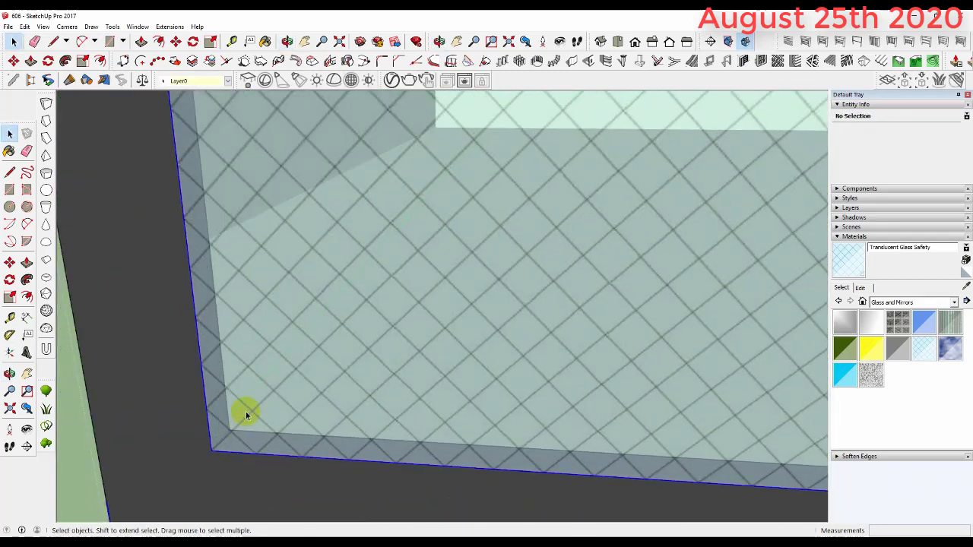
{"action": "key", "text": "m"}
{"action": "left_click", "coordinate": [209, 449]}
Step: Move the glass pane about 18mm inward into the frame and select the door component
{"action": "left_click", "coordinate": [218, 439]}
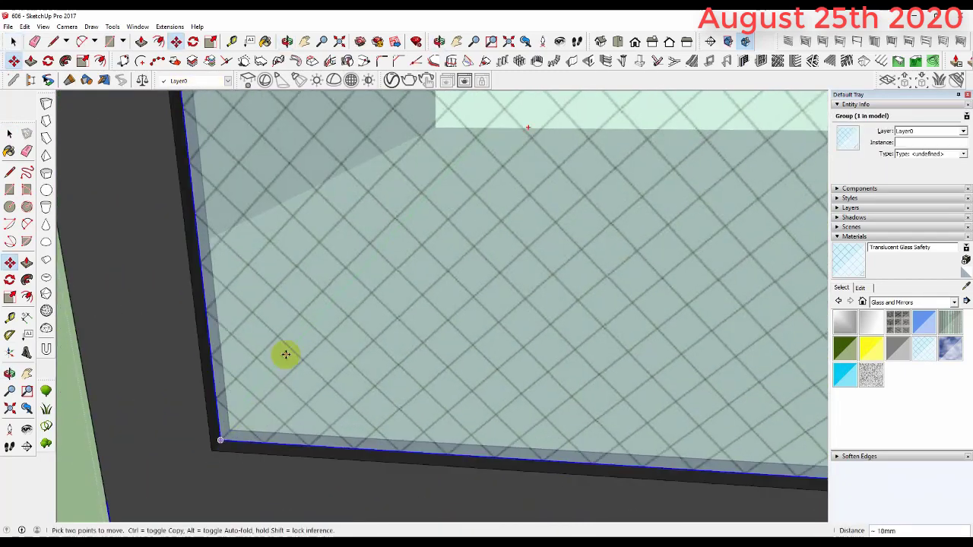
{"action": "scroll", "coordinate": [281, 354], "scroll_direction": "down", "scroll_amount": 3}
{"action": "scroll", "coordinate": [319, 363], "scroll_direction": "down", "scroll_amount": 3}
{"action": "key", "text": "space"}
{"action": "scroll", "coordinate": [380, 395], "scroll_direction": "down", "scroll_amount": 3}
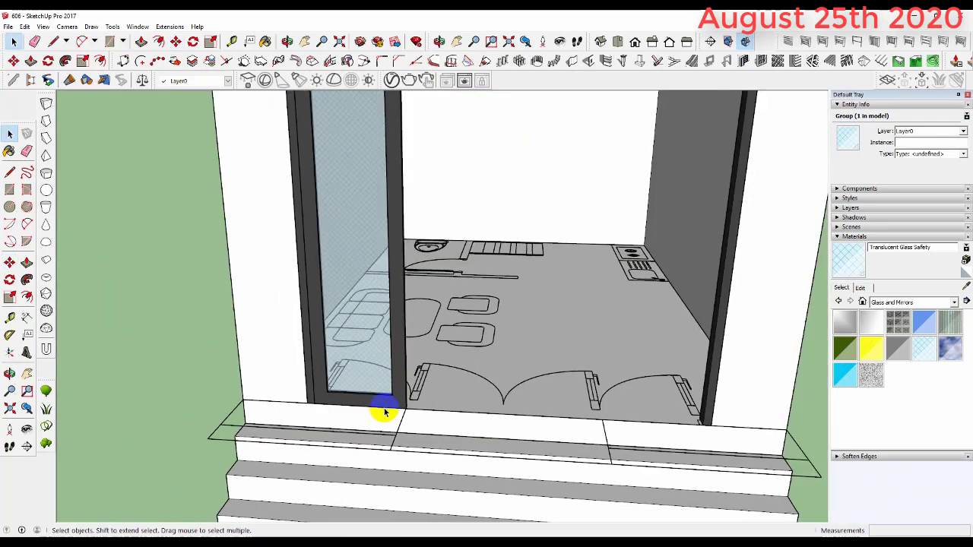
{"action": "scroll", "coordinate": [477, 359], "scroll_direction": "up", "scroll_amount": 2}
{"action": "left_click", "coordinate": [374, 335]}
{"action": "scroll", "coordinate": [456, 357], "scroll_direction": "down", "scroll_amount": 3}
Step: Orbit around the doorway to check the recessed glass from above, an angle, and front-on
{"action": "middle_click_drag", "start_coordinate": [456, 358], "coordinate": [532, 369]}
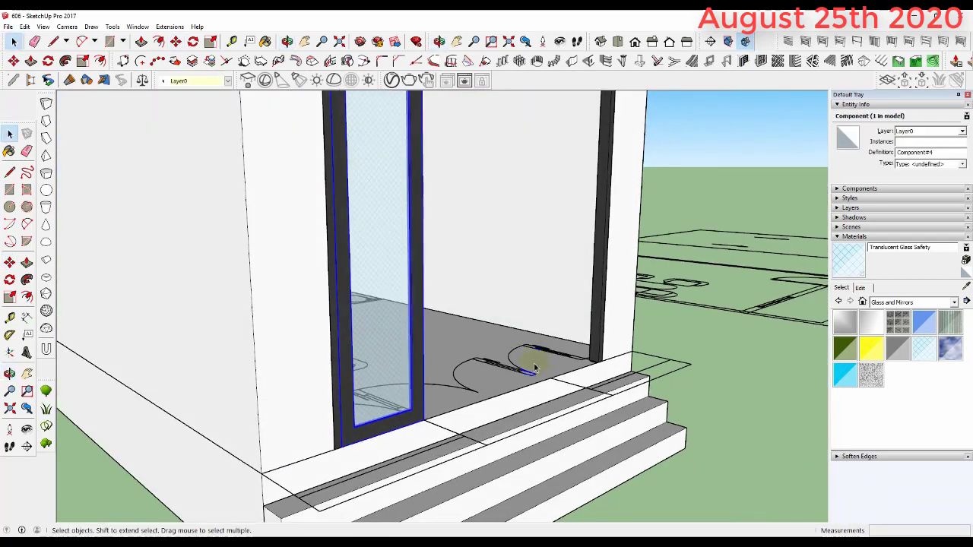
{"action": "scroll", "coordinate": [326, 391], "scroll_direction": "down", "scroll_amount": 2}
{"action": "scroll", "coordinate": [359, 239], "scroll_direction": "up", "scroll_amount": 5}
{"action": "scroll", "coordinate": [359, 239], "scroll_direction": "up", "scroll_amount": 2}
{"action": "middle_click_drag", "start_coordinate": [343, 239], "coordinate": [303, 169]}
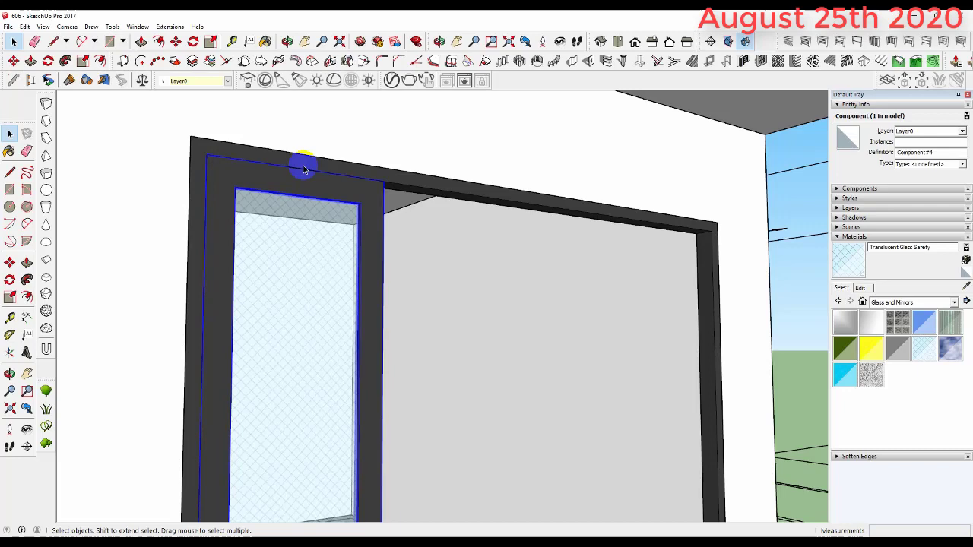
{"action": "scroll", "coordinate": [303, 169], "scroll_direction": "down", "scroll_amount": 5}
{"action": "mouse_move", "coordinate": [304, 195]}
{"action": "middle_mouse_down"}
{"action": "mouse_move", "coordinate": [329, 300]}
{"action": "mouse_move", "coordinate": [321, 269]}
{"action": "mouse_move", "coordinate": [367, 332]}
{"action": "middle_mouse_up"}
{"action": "scroll", "coordinate": [311, 301], "scroll_direction": "up", "scroll_amount": 2}
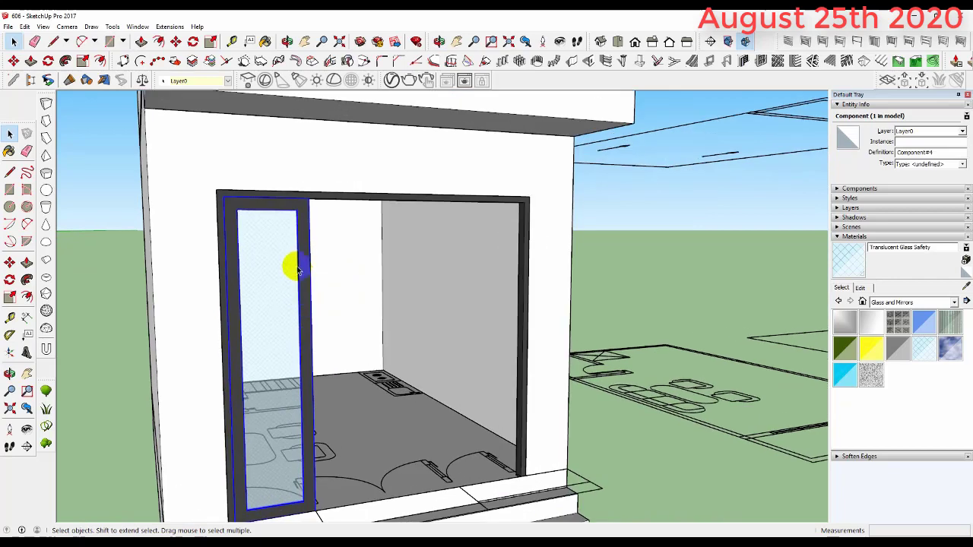
{"action": "middle_click_drag", "start_coordinate": [294, 255], "coordinate": [178, 278]}
{"action": "scroll", "coordinate": [203, 217], "scroll_direction": "up", "scroll_amount": 3}
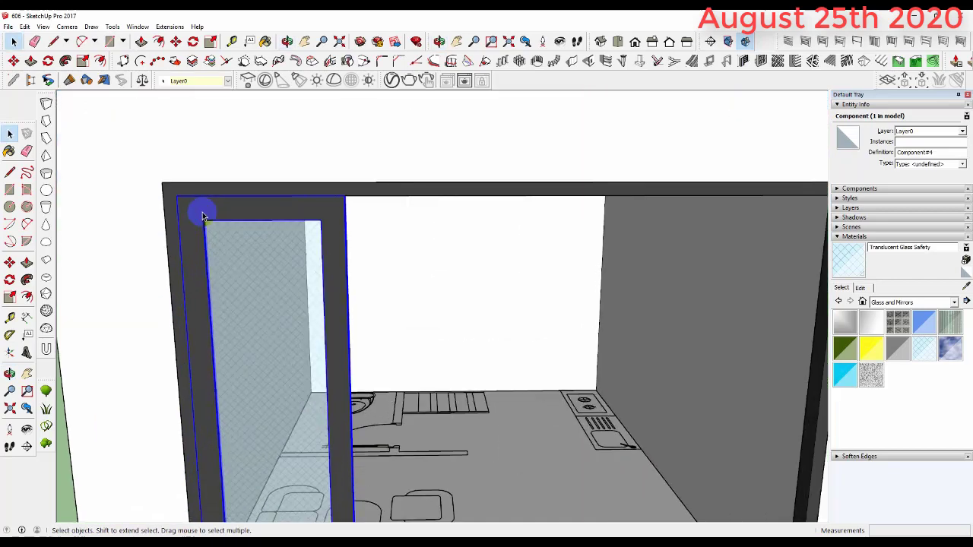
Step: Copy the glass door panel with Move and Ctrl, placing it beside the original
{"action": "key", "text": "m"}
{"action": "left_click", "coordinate": [179, 197]}
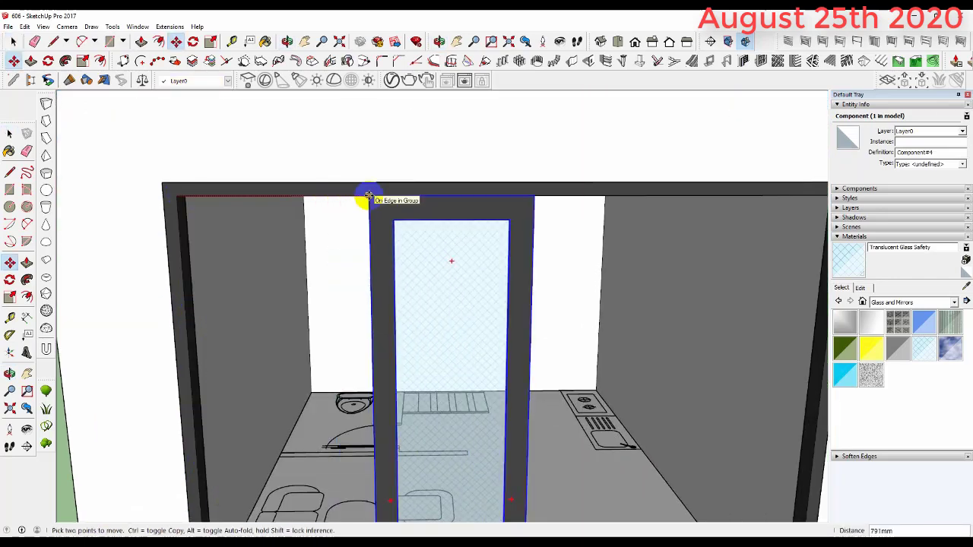
{"action": "key", "text": "ctrl"}
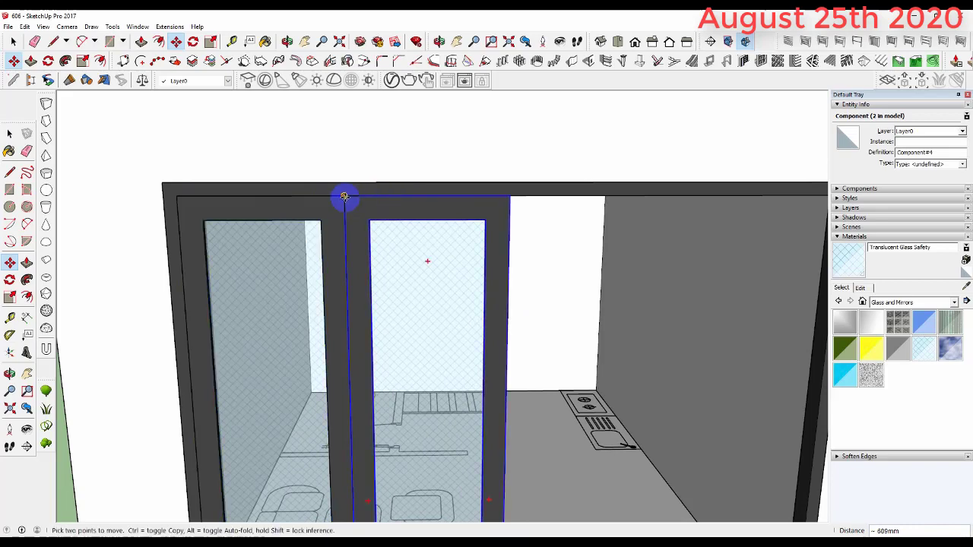
{"action": "left_click", "coordinate": [345, 197]}
{"action": "scroll", "coordinate": [620, 212], "scroll_direction": "up", "scroll_amount": 2}
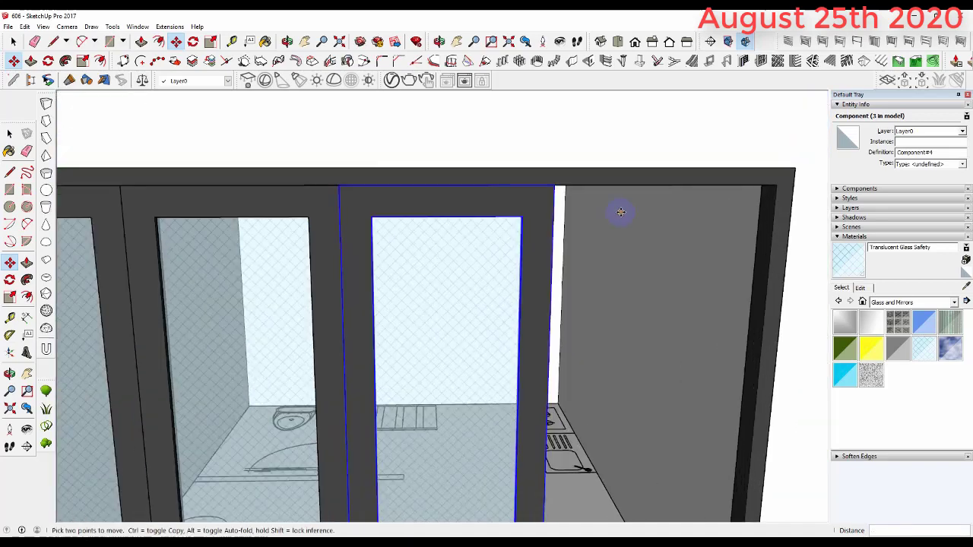
Step: Copy the door panel again and snap it to the frame's top edge
{"action": "left_click", "coordinate": [337, 185]}
{"action": "key", "text": "ctrl"}
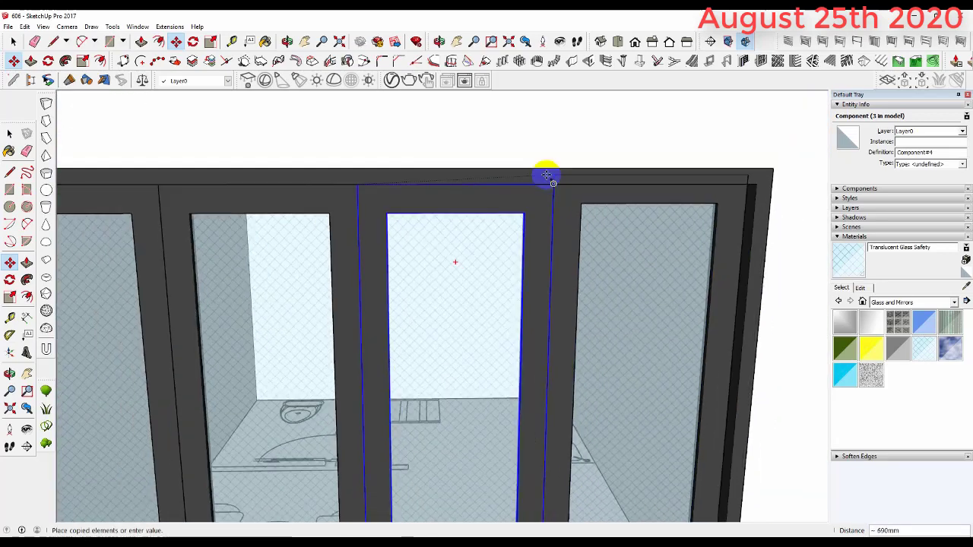
{"action": "scroll", "coordinate": [546, 179], "scroll_direction": "up", "scroll_amount": 2}
{"action": "scroll", "coordinate": [547, 186], "scroll_direction": "up", "scroll_amount": 2}
{"action": "scroll", "coordinate": [544, 186], "scroll_direction": "down", "scroll_amount": 5}
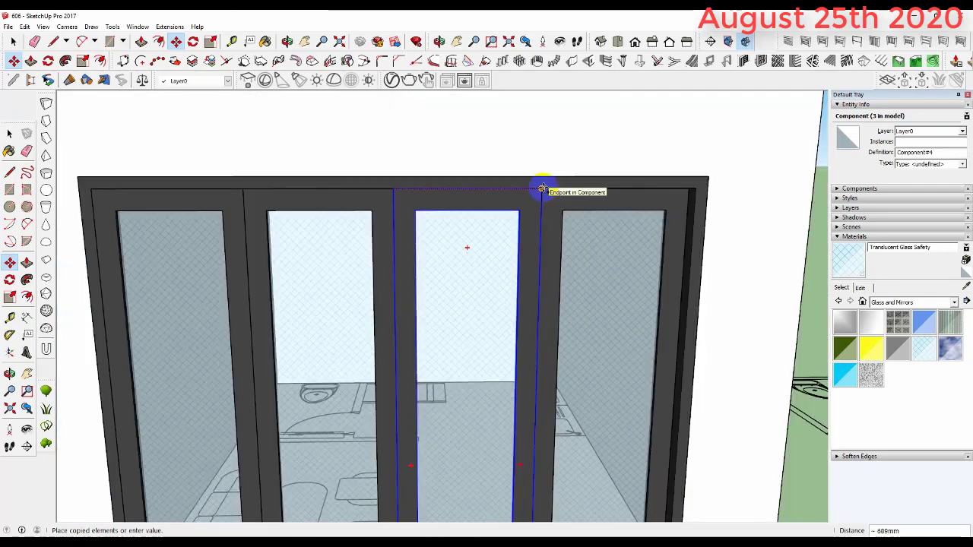
{"action": "scroll", "coordinate": [541, 188], "scroll_direction": "down", "scroll_amount": 3}
{"action": "scroll", "coordinate": [539, 185], "scroll_direction": "up", "scroll_amount": 3}
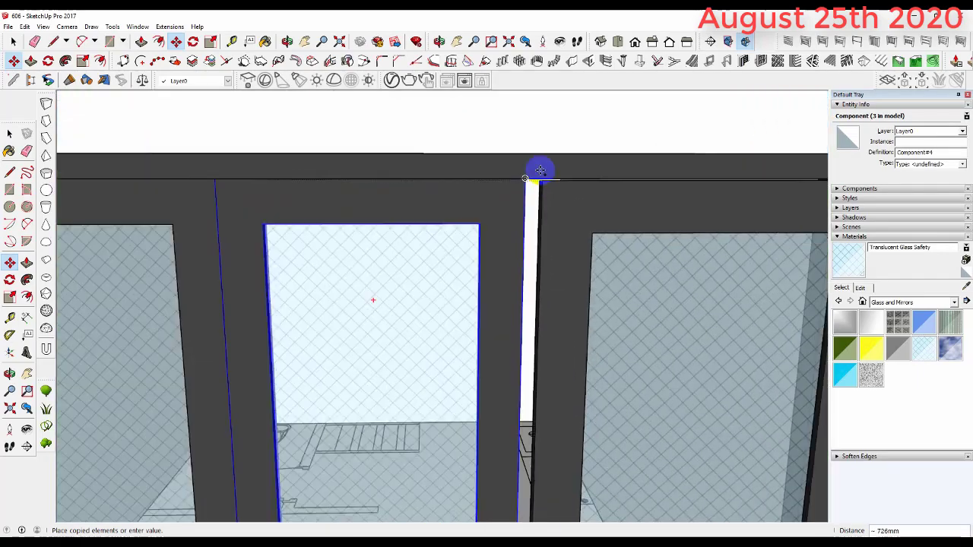
{"action": "mouse_move", "coordinate": [539, 165]}
{"action": "middle_mouse_down"}
{"action": "mouse_move", "coordinate": [376, 198]}
{"action": "mouse_move", "coordinate": [202, 135]}
{"action": "mouse_move", "coordinate": [262, 163]}
{"action": "mouse_move", "coordinate": [517, 174]}
{"action": "mouse_move", "coordinate": [505, 165]}
{"action": "middle_mouse_up"}
{"action": "scroll", "coordinate": [500, 161], "scroll_direction": "up", "scroll_amount": 2}
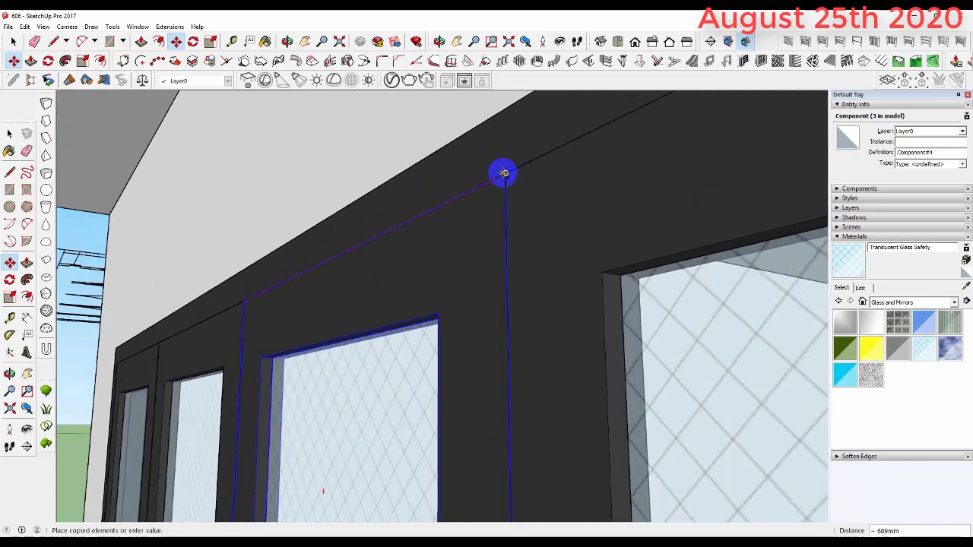
{"action": "scroll", "coordinate": [504, 169], "scroll_direction": "up", "scroll_amount": 2}
{"action": "scroll", "coordinate": [504, 162], "scroll_direction": "up", "scroll_amount": 2}
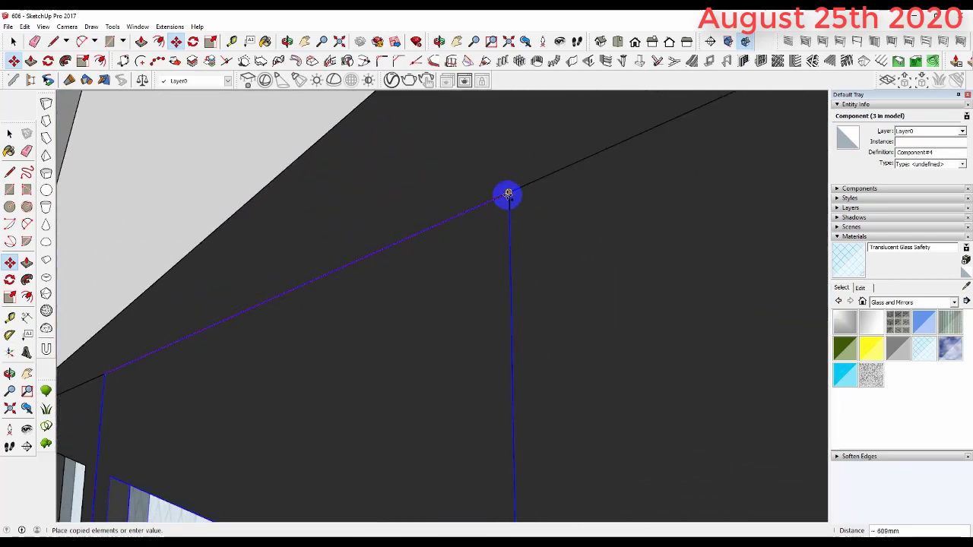
{"action": "left_click", "coordinate": [508, 192]}
Step: Switch to the standard front view and zoom to check the four door panels
{"action": "scroll", "coordinate": [541, 216], "scroll_direction": "down", "scroll_amount": 2}
{"action": "scroll", "coordinate": [542, 216], "scroll_direction": "down", "scroll_amount": 2}
{"action": "scroll", "coordinate": [536, 214], "scroll_direction": "down", "scroll_amount": 2}
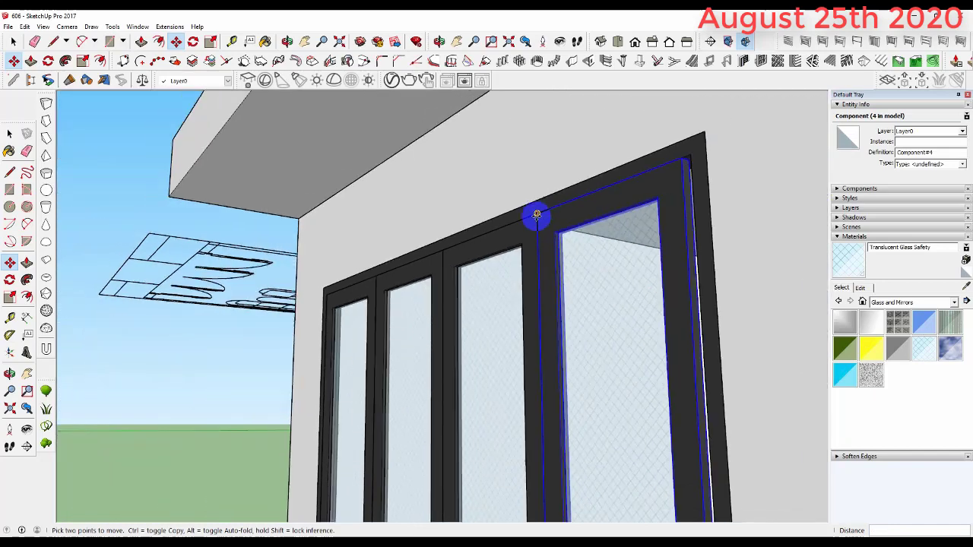
{"action": "mouse_move", "coordinate": [534, 215]}
{"action": "middle_mouse_down"}
{"action": "mouse_move", "coordinate": [675, 254]}
{"action": "mouse_move", "coordinate": [707, 302]}
{"action": "middle_mouse_up"}
{"action": "key", "text": "F2"}
{"action": "scroll", "coordinate": [350, 274], "scroll_direction": "up", "scroll_amount": 1}
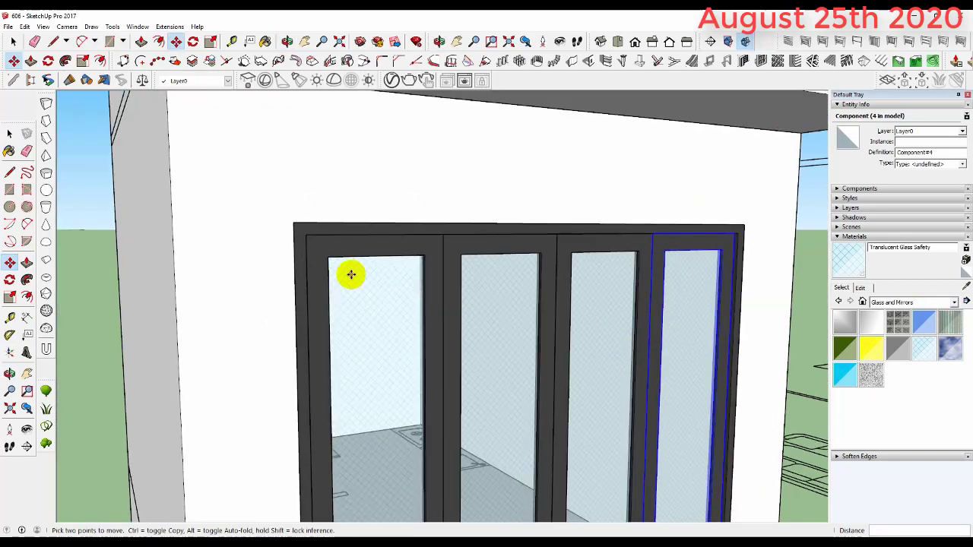
{"action": "scroll", "coordinate": [434, 263], "scroll_direction": "up", "scroll_amount": 2}
{"action": "scroll", "coordinate": [344, 239], "scroll_direction": "up", "scroll_amount": 2}
{"action": "scroll", "coordinate": [349, 242], "scroll_direction": "down", "scroll_amount": 2}
{"action": "scroll", "coordinate": [363, 247], "scroll_direction": "down", "scroll_amount": 2}
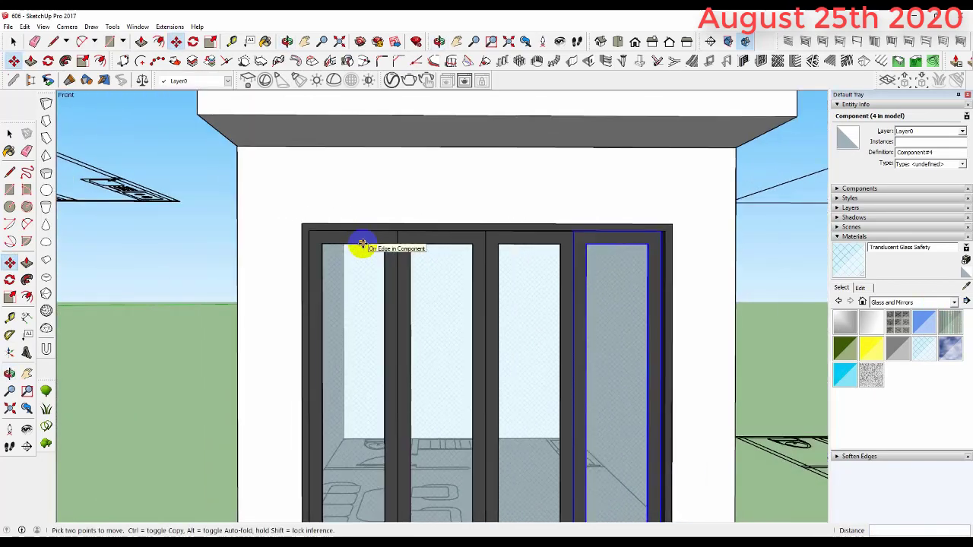
{"action": "scroll", "coordinate": [650, 305], "scroll_direction": "up", "scroll_amount": 1}
{"action": "scroll", "coordinate": [680, 202], "scroll_direction": "up", "scroll_amount": 3}
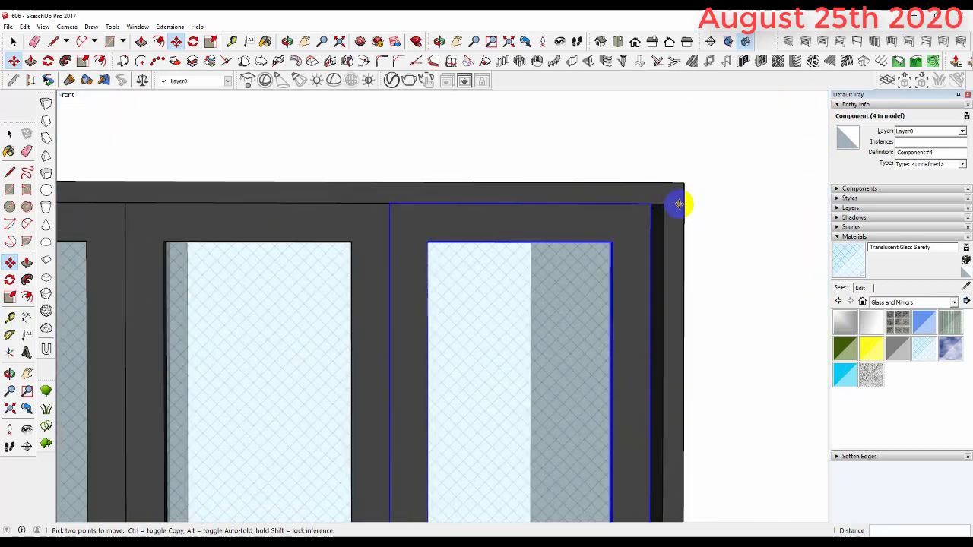
{"action": "scroll", "coordinate": [646, 210], "scroll_direction": "up", "scroll_amount": 2}
{"action": "middle_click_drag", "start_coordinate": [647, 210], "coordinate": [578, 246]}
Step: Reactivate Move and orbit to a frontal view of the four doors
{"action": "key", "text": "m"}
{"action": "scroll", "coordinate": [798, 264], "scroll_direction": "down", "scroll_amount": 1}
{"action": "scroll", "coordinate": [712, 239], "scroll_direction": "down", "scroll_amount": 2}
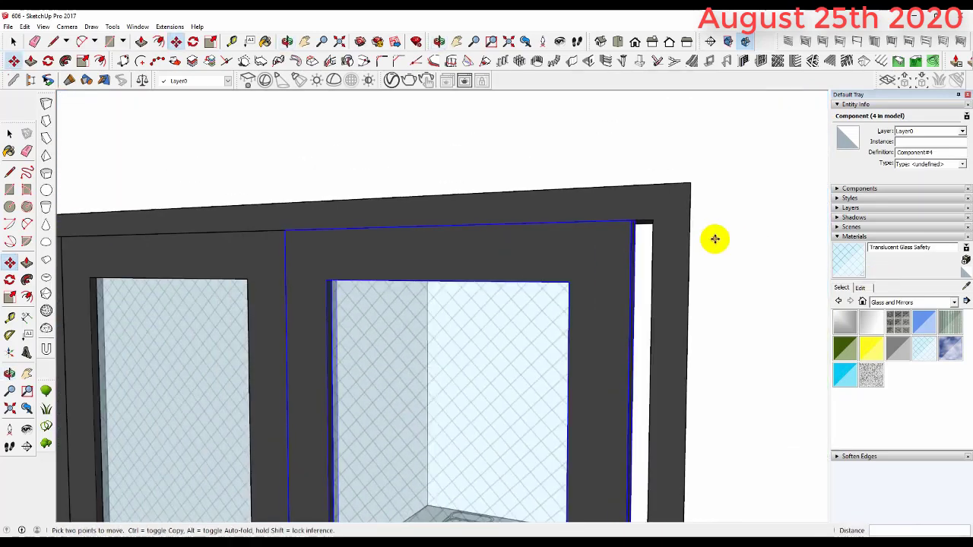
{"action": "scroll", "coordinate": [586, 218], "scroll_direction": "down", "scroll_amount": 2}
{"action": "scroll", "coordinate": [508, 221], "scroll_direction": "down", "scroll_amount": 1}
{"action": "scroll", "coordinate": [508, 221], "scroll_direction": "down", "scroll_amount": 2}
{"action": "middle_click_drag", "start_coordinate": [476, 341], "coordinate": [579, 346]}
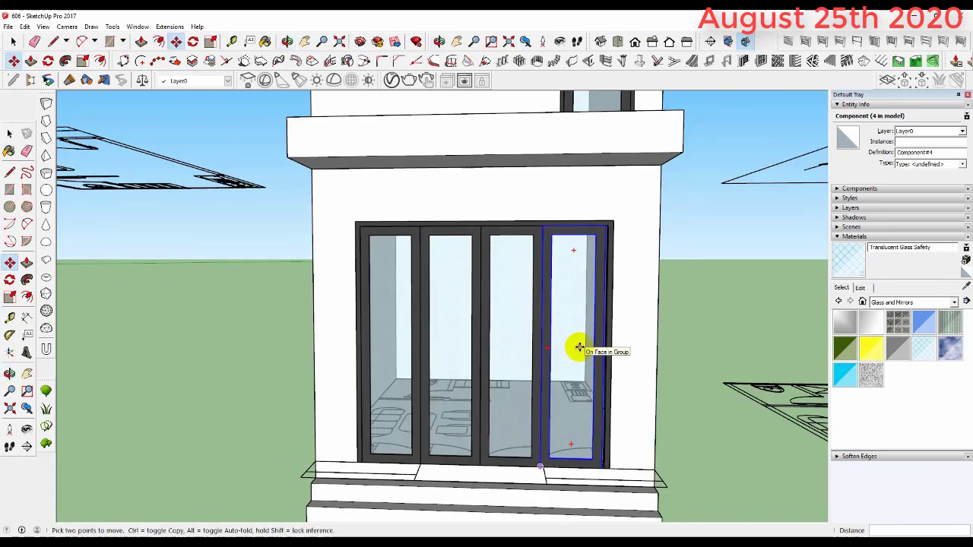
{"action": "scroll", "coordinate": [601, 228], "scroll_direction": "up", "scroll_amount": 3}
{"action": "scroll", "coordinate": [586, 233], "scroll_direction": "up", "scroll_amount": 2}
{"action": "scroll", "coordinate": [580, 234], "scroll_direction": "up", "scroll_amount": 2}
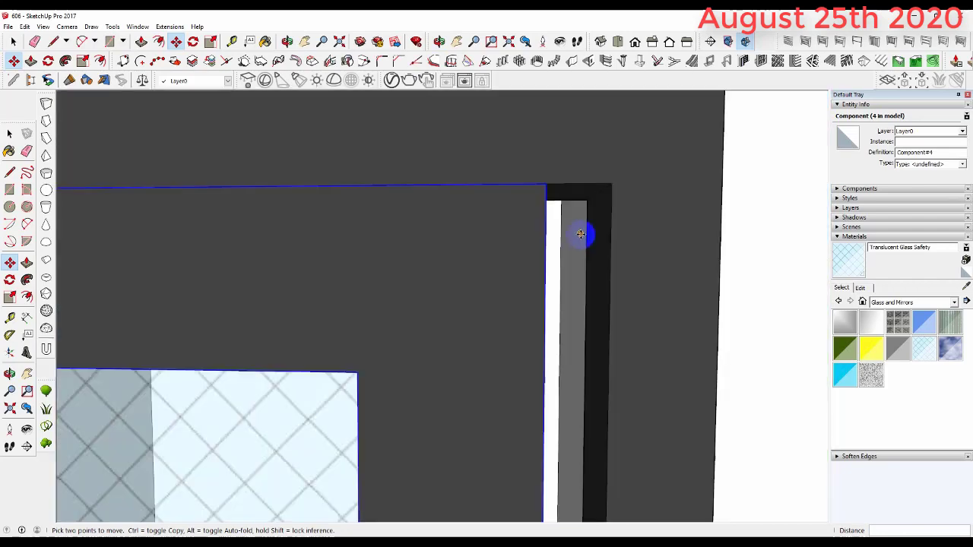
{"action": "middle_click_drag", "start_coordinate": [580, 234], "coordinate": [586, 250]}
{"action": "scroll", "coordinate": [547, 226], "scroll_direction": "down", "scroll_amount": 2}
{"action": "scroll", "coordinate": [599, 452], "scroll_direction": "down", "scroll_amount": 2}
{"action": "scroll", "coordinate": [640, 312], "scroll_direction": "down", "scroll_amount": 2}
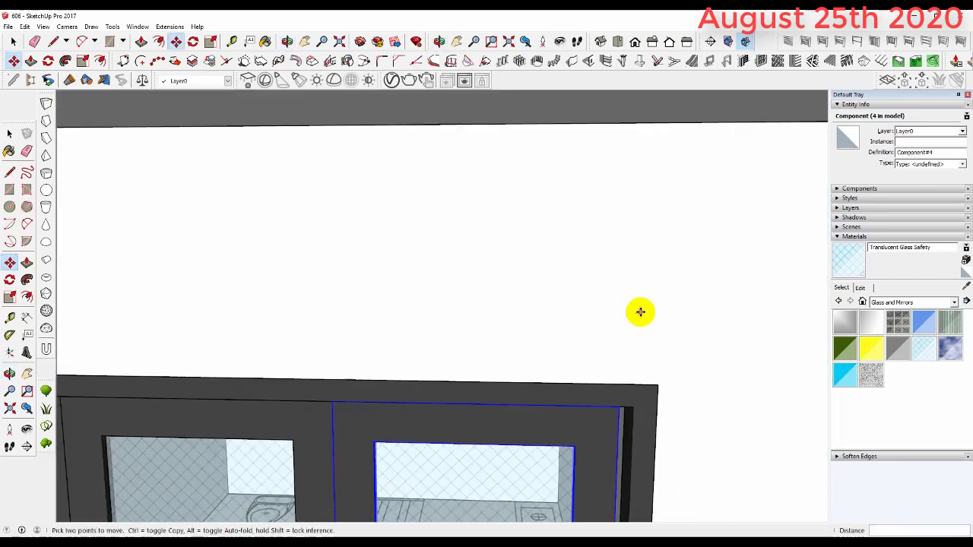
{"action": "scroll", "coordinate": [636, 357], "scroll_direction": "down", "scroll_amount": 2}
Step: Measure 2933 mm with the Tape Measure at the left side of the doorway
{"action": "scroll", "coordinate": [608, 348], "scroll_direction": "up", "scroll_amount": 3}
{"action": "key", "text": "t"}
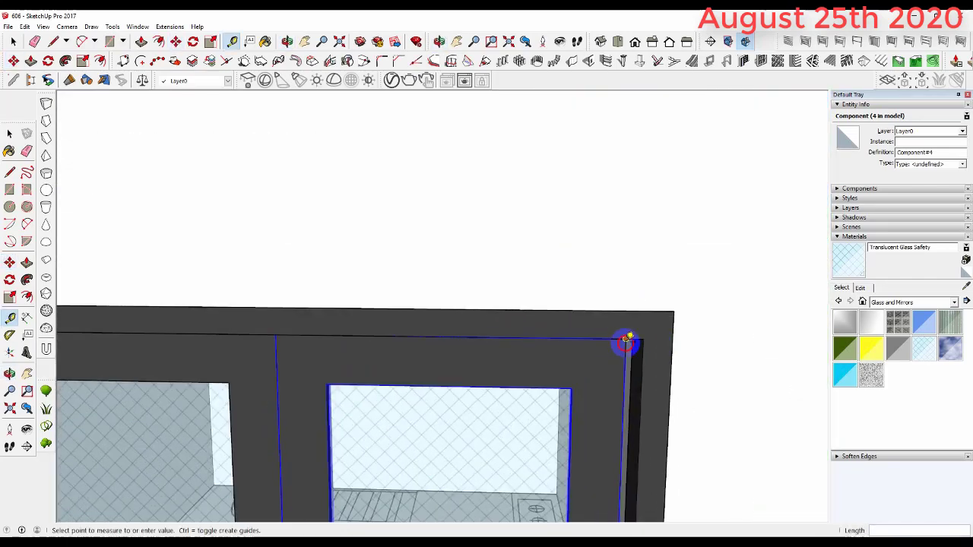
{"action": "scroll", "coordinate": [649, 239], "scroll_direction": "down", "scroll_amount": 3}
{"action": "scroll", "coordinate": [535, 217], "scroll_direction": "down", "scroll_amount": 3}
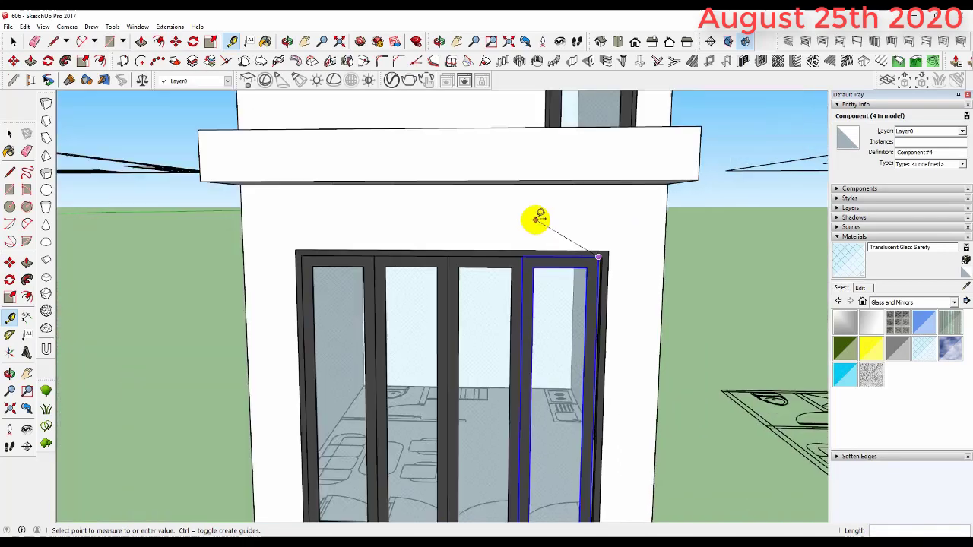
{"action": "scroll", "coordinate": [614, 228], "scroll_direction": "down", "scroll_amount": 2}
{"action": "middle_click_drag", "start_coordinate": [562, 406], "coordinate": [385, 441]}
{"action": "scroll", "coordinate": [419, 403], "scroll_direction": "up", "scroll_amount": 3}
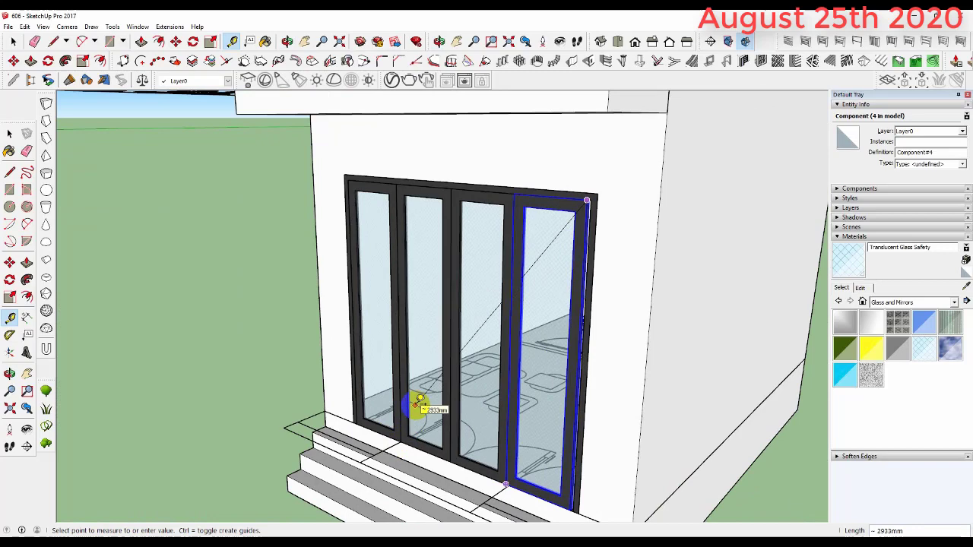
{"action": "left_click", "coordinate": [420, 402]}
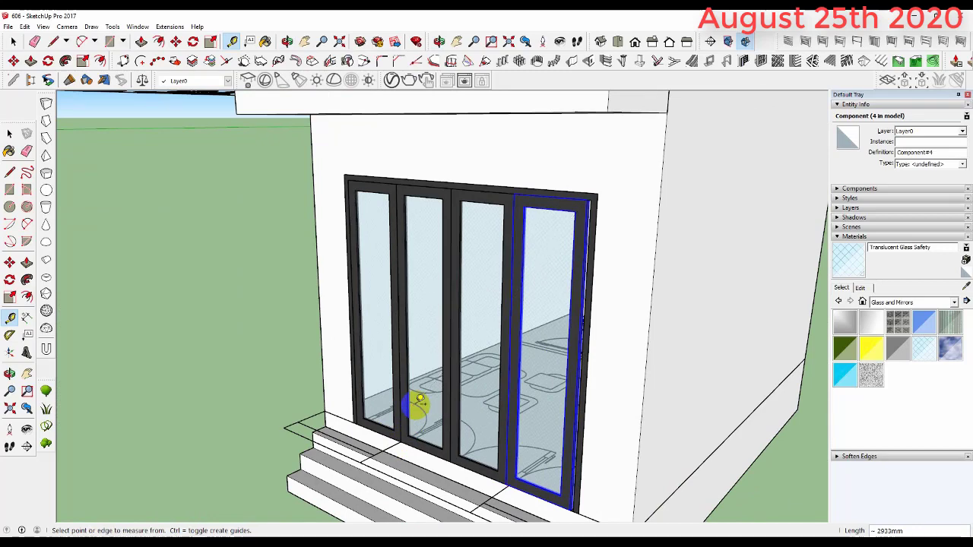
Step: Undo the extra door copies so one panel remains, then frame the doorway frontally
{"action": "key", "text": "ctrl+z"}
{"action": "key", "text": "ctrl+z"}
{"action": "key", "text": "ctrl+z"}
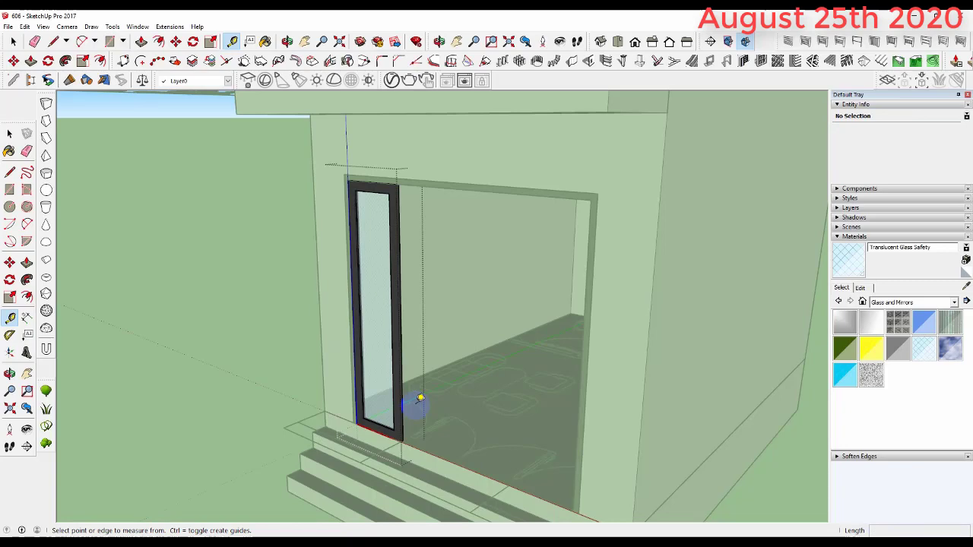
{"action": "scroll", "coordinate": [461, 195], "scroll_direction": "down", "scroll_amount": 3}
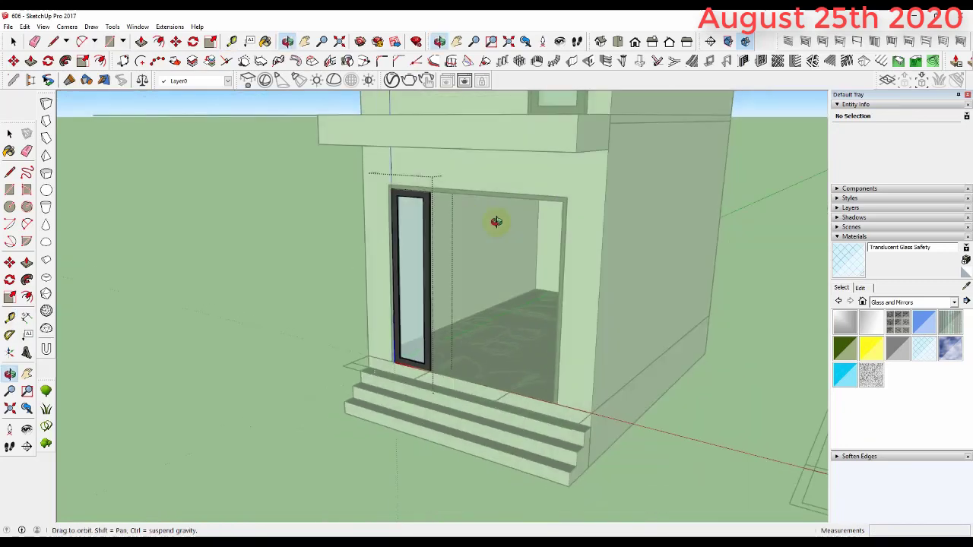
{"action": "middle_click_drag", "start_coordinate": [499, 218], "coordinate": [486, 278]}
{"action": "scroll", "coordinate": [451, 297], "scroll_direction": "up", "scroll_amount": 5}
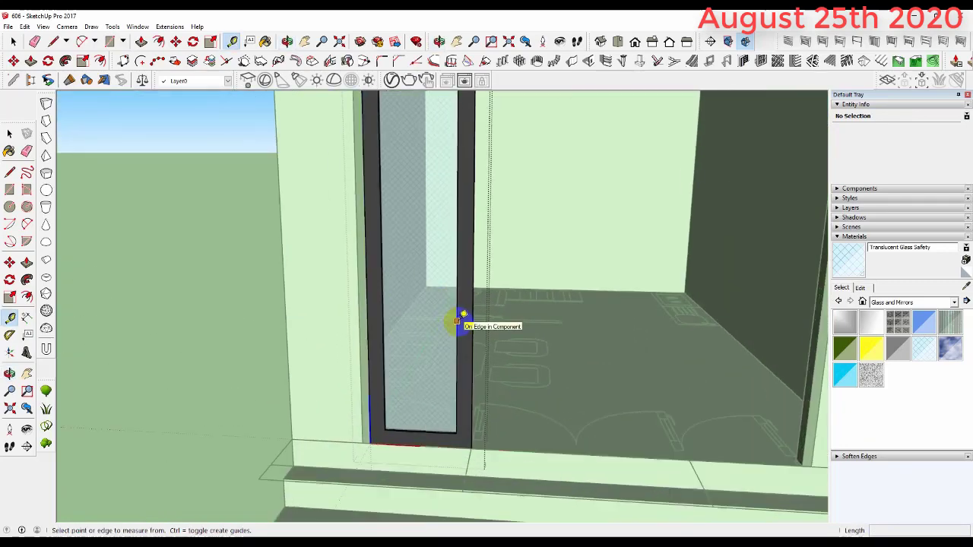
{"action": "scroll", "coordinate": [463, 313], "scroll_direction": "up", "scroll_amount": 2}
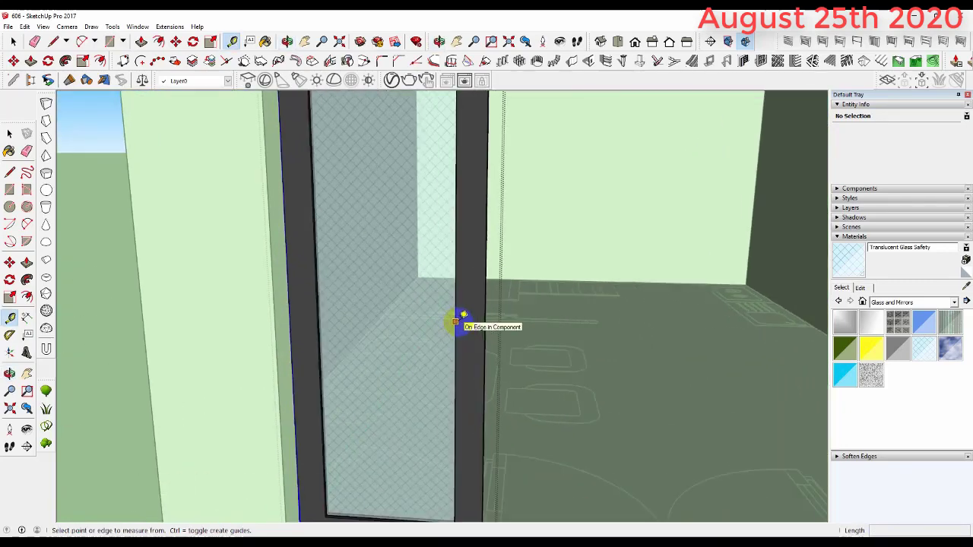
{"action": "scroll", "coordinate": [454, 322], "scroll_direction": "down", "scroll_amount": 2}
{"action": "scroll", "coordinate": [453, 322], "scroll_direction": "down", "scroll_amount": 2}
{"action": "mouse_move", "coordinate": [473, 317]}
{"action": "middle_mouse_down"}
{"action": "mouse_move", "coordinate": [416, 349]}
{"action": "mouse_move", "coordinate": [399, 208]}
{"action": "middle_mouse_up"}
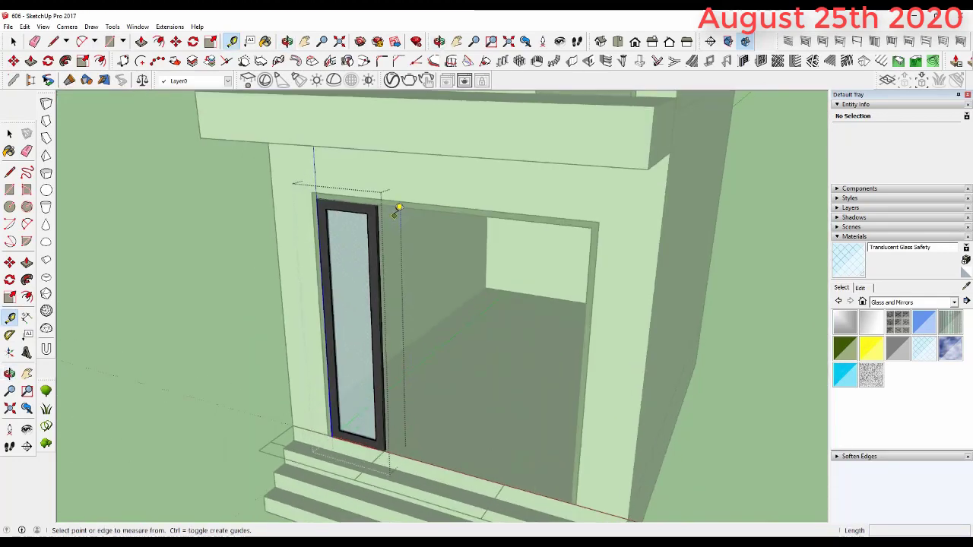
{"action": "scroll", "coordinate": [516, 223], "scroll_direction": "up", "scroll_amount": 3}
{"action": "scroll", "coordinate": [532, 221], "scroll_direction": "up", "scroll_amount": 1}
{"action": "scroll", "coordinate": [535, 190], "scroll_direction": "up", "scroll_amount": 2}
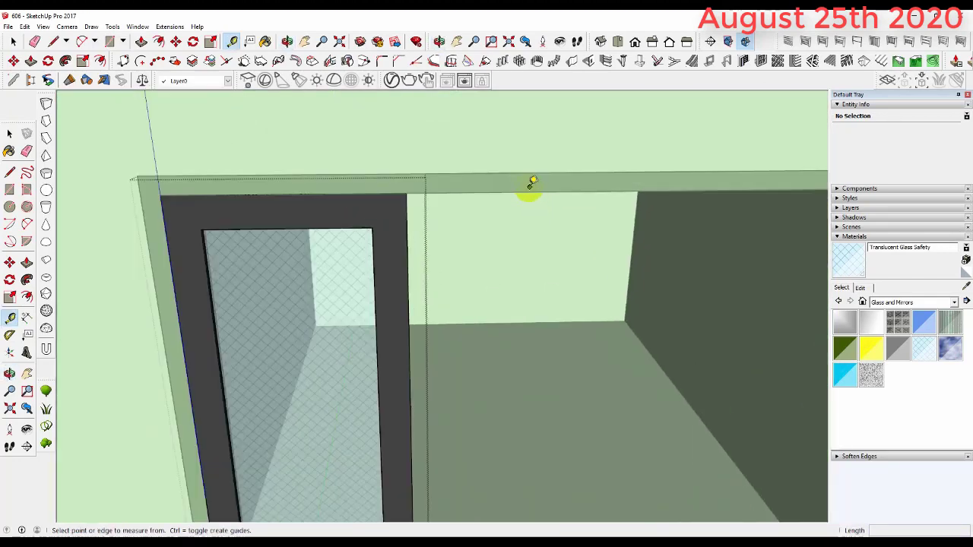
{"action": "scroll", "coordinate": [455, 180], "scroll_direction": "down", "scroll_amount": 2}
{"action": "scroll", "coordinate": [540, 173], "scroll_direction": "down", "scroll_amount": 2}
{"action": "middle_click_drag", "start_coordinate": [553, 169], "coordinate": [341, 173]}
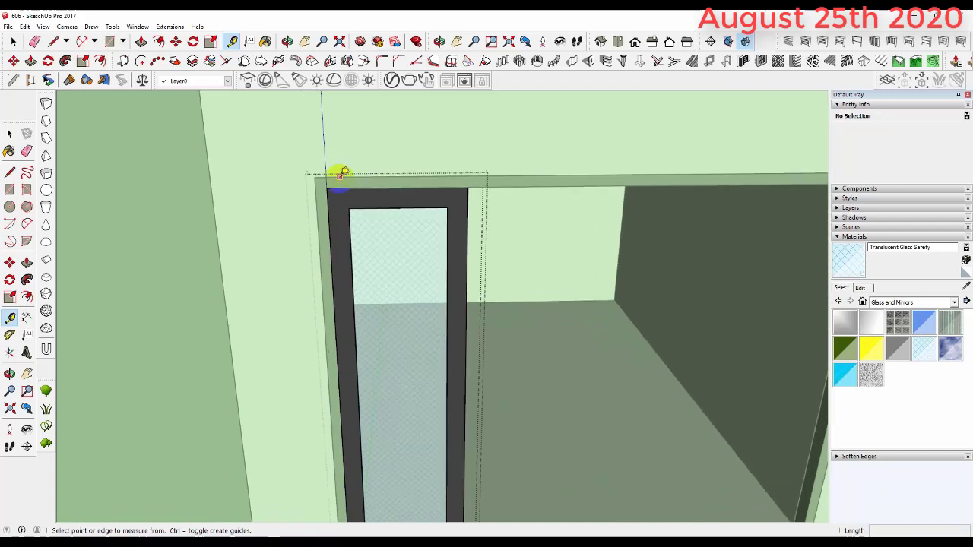
Step: Exit the component and measure 927 mm from the frame's top corner across the opening
{"action": "left_click", "coordinate": [315, 182]}
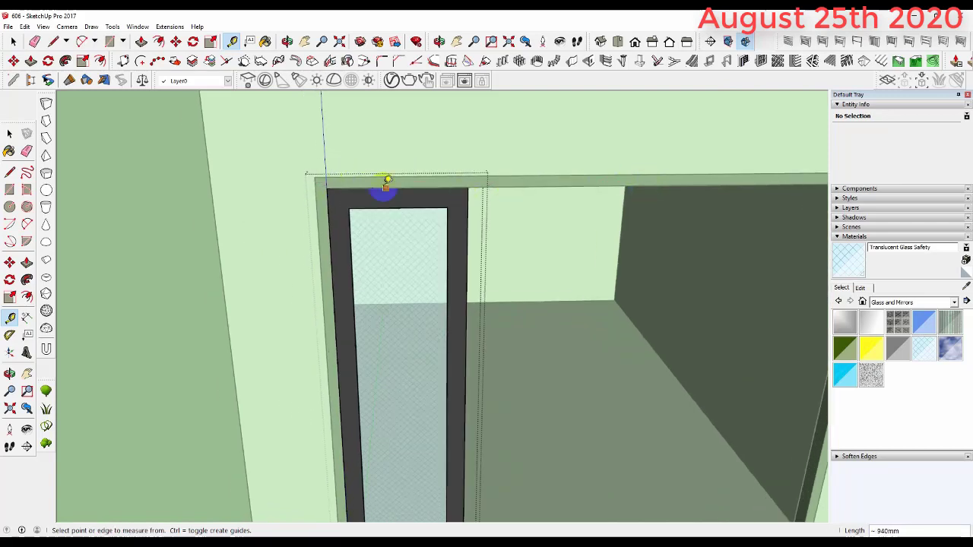
{"action": "key", "text": "space"}
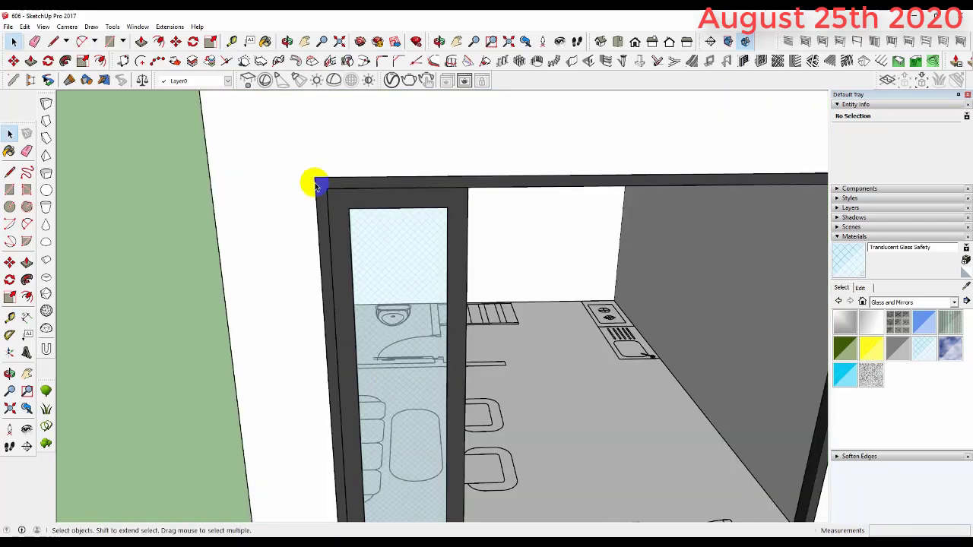
{"action": "key", "text": "t"}
{"action": "left_click", "coordinate": [314, 185]}
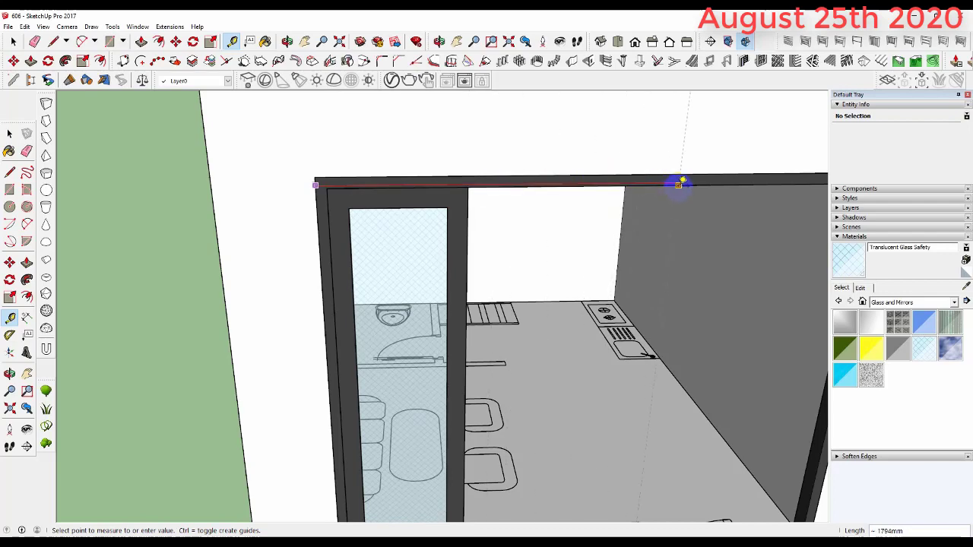
{"action": "middle_click_drag", "start_coordinate": [679, 181], "coordinate": [603, 179]}
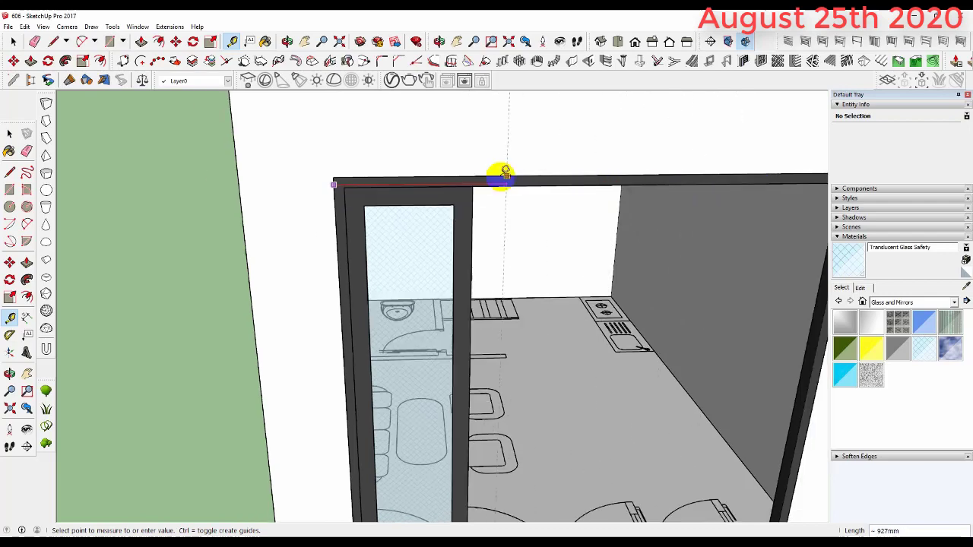
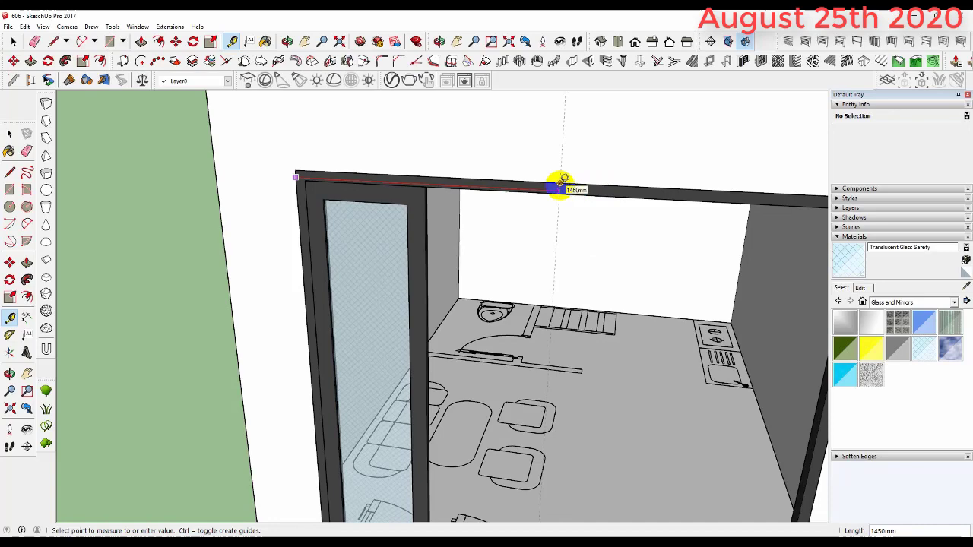
Step: Orbit to the doorway and enter the door-header group for editing
{"action": "middle_click_drag", "start_coordinate": [551, 188], "coordinate": [473, 195]}
{"action": "scroll", "coordinate": [504, 189], "scroll_direction": "down", "scroll_amount": 3}
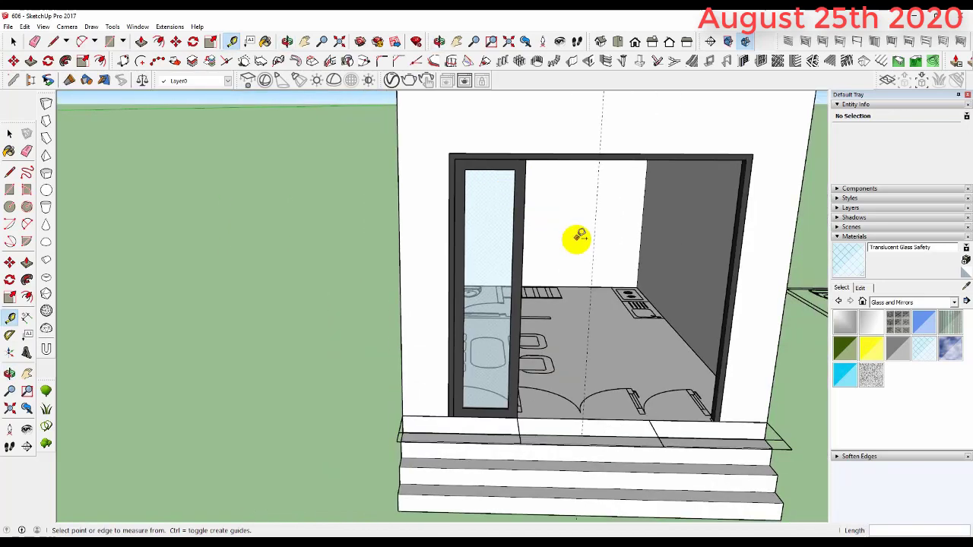
{"action": "scroll", "coordinate": [576, 239], "scroll_direction": "down", "scroll_amount": 2}
{"action": "scroll", "coordinate": [501, 160], "scroll_direction": "up", "scroll_amount": 3}
{"action": "scroll", "coordinate": [501, 154], "scroll_direction": "up", "scroll_amount": 1}
{"action": "scroll", "coordinate": [506, 169], "scroll_direction": "down", "scroll_amount": 1}
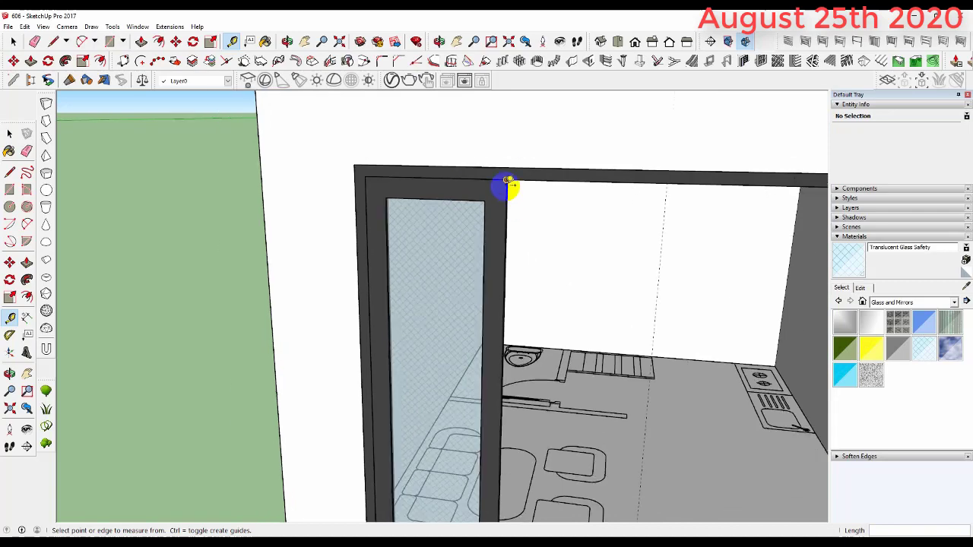
{"action": "scroll", "coordinate": [524, 160], "scroll_direction": "down", "scroll_amount": 3}
{"action": "scroll", "coordinate": [543, 403], "scroll_direction": "up", "scroll_amount": 2}
{"action": "scroll", "coordinate": [543, 403], "scroll_direction": "down", "scroll_amount": 2}
{"action": "scroll", "coordinate": [555, 155], "scroll_direction": "up", "scroll_amount": 1}
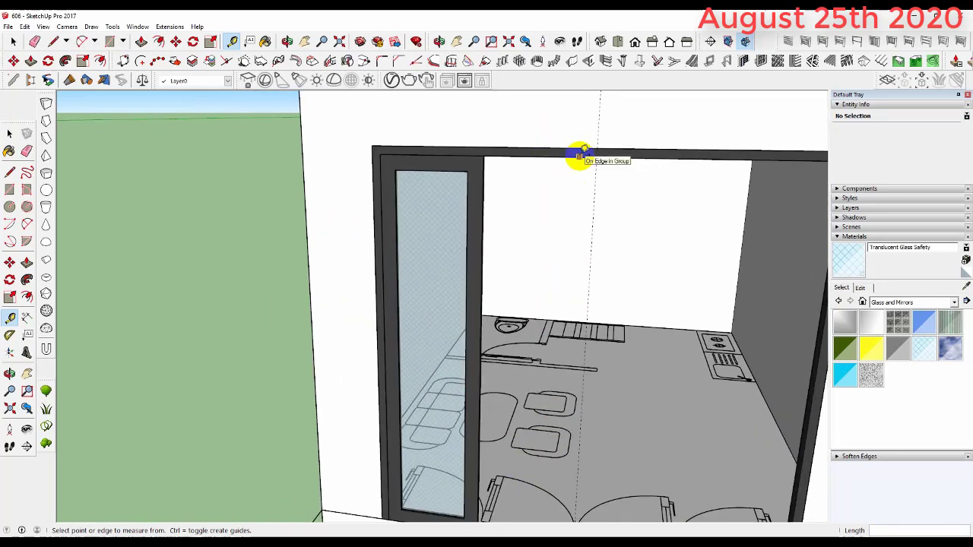
{"action": "key", "text": "space"}
{"action": "left_click", "coordinate": [582, 152]}
{"action": "scroll", "coordinate": [582, 152], "scroll_direction": "up", "scroll_amount": 2}
{"action": "scroll", "coordinate": [461, 168], "scroll_direction": "down", "scroll_amount": 1}
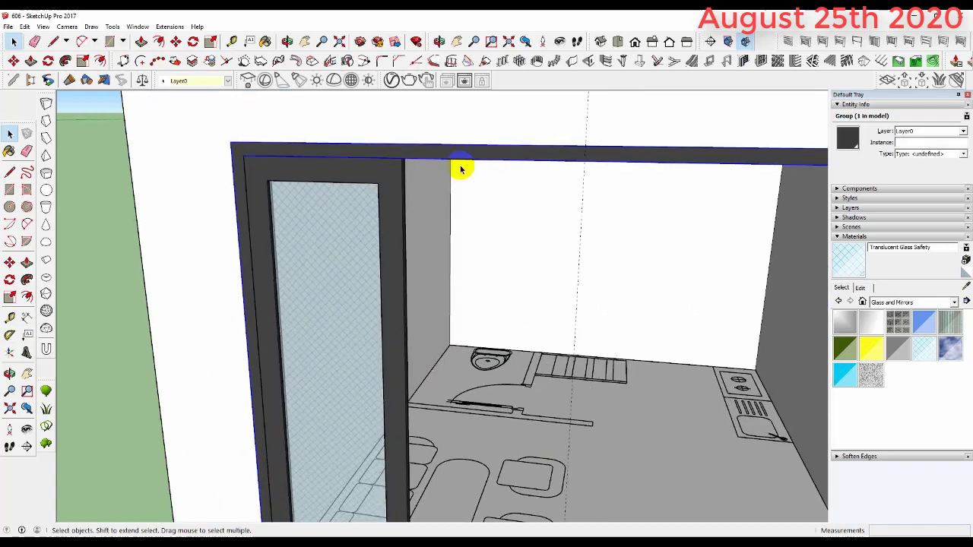
{"action": "double_click", "coordinate": [505, 152]}
{"action": "scroll", "coordinate": [492, 166], "scroll_direction": "down", "scroll_amount": 1}
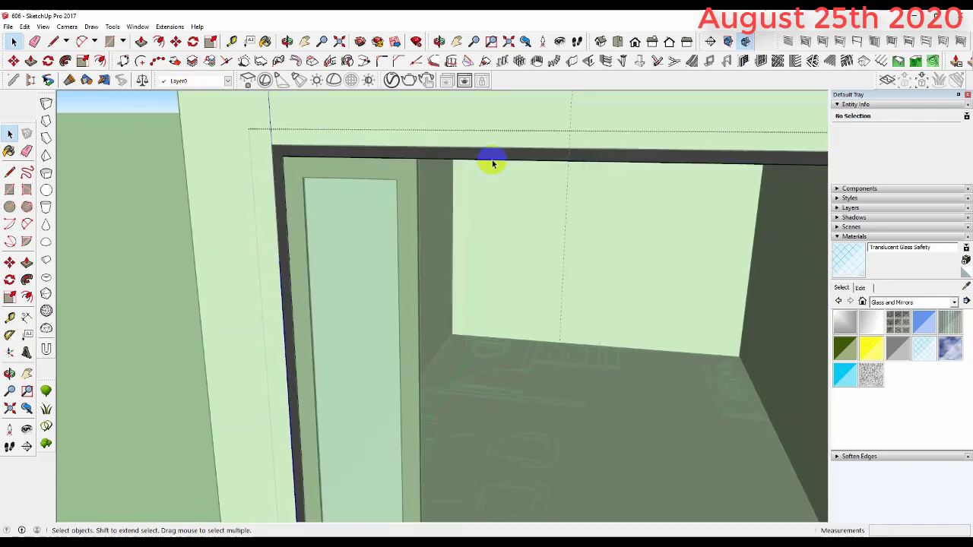
{"action": "scroll", "coordinate": [509, 163], "scroll_direction": "up", "scroll_amount": 2}
Step: Select the doorway's top edge and switch to Tape Measure to mark the 2790 mm opening's midpoint
{"action": "left_click", "coordinate": [600, 161]}
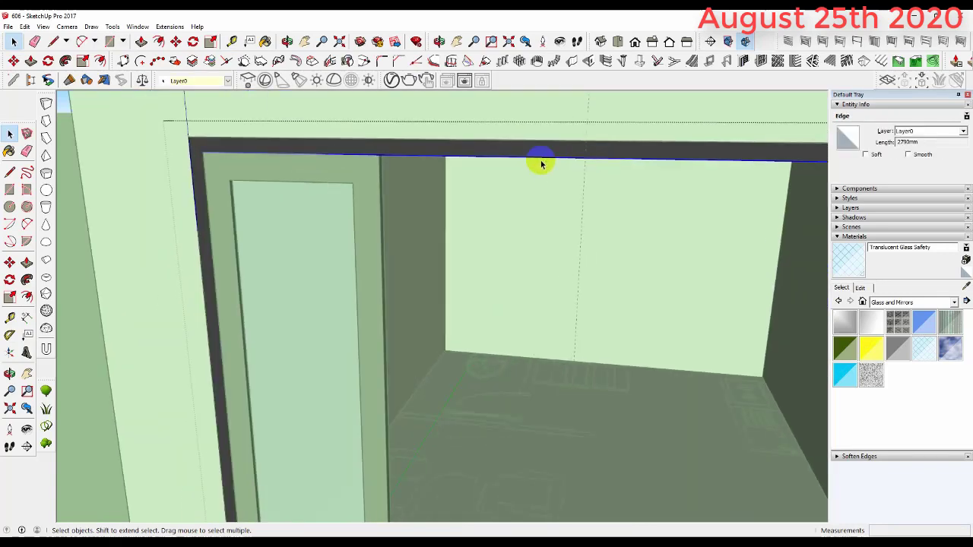
{"action": "key", "text": "t"}
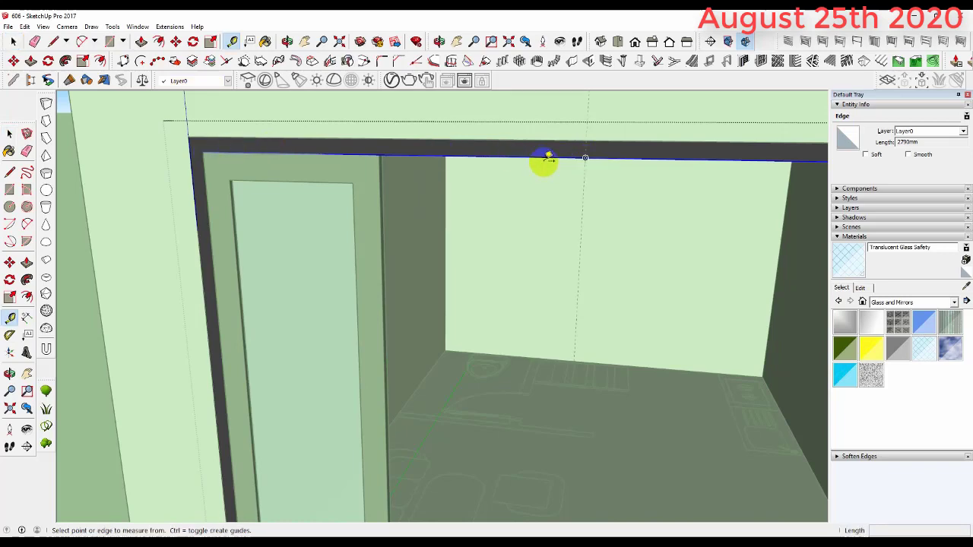
{"action": "scroll", "coordinate": [520, 156], "scroll_direction": "down", "scroll_amount": 3}
{"action": "middle_click_drag", "start_coordinate": [532, 135], "coordinate": [614, 202]}
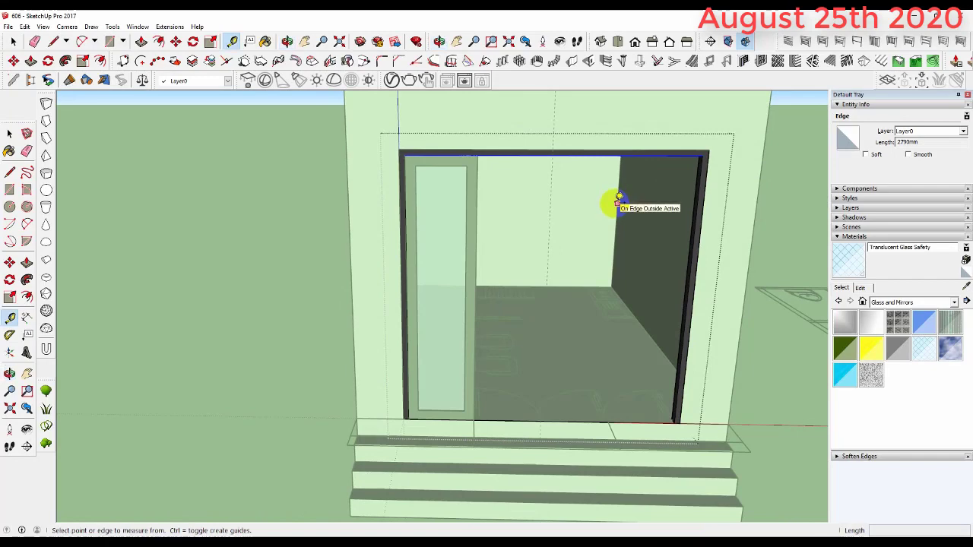
{"action": "scroll", "coordinate": [514, 413], "scroll_direction": "up", "scroll_amount": 1}
{"action": "scroll", "coordinate": [515, 413], "scroll_direction": "up", "scroll_amount": 3}
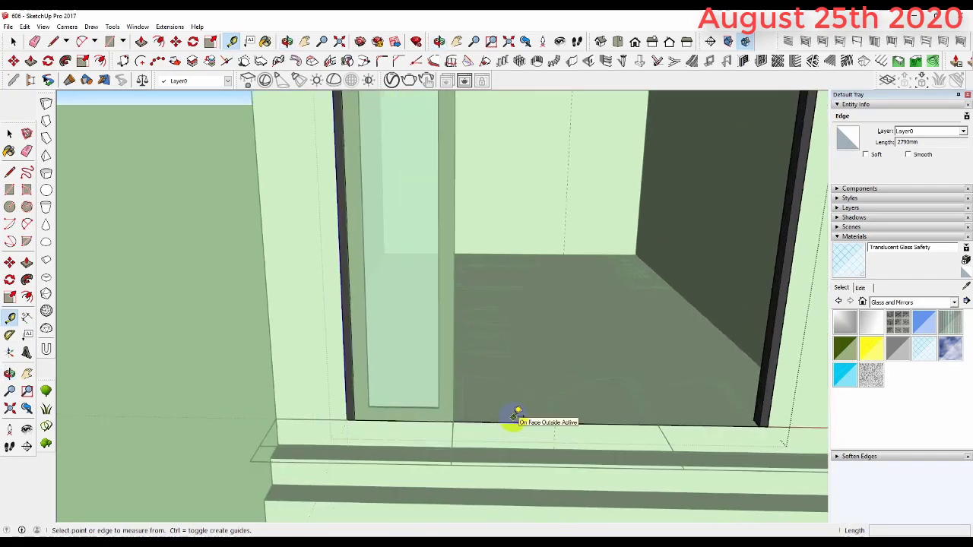
{"action": "scroll", "coordinate": [516, 414], "scroll_direction": "up", "scroll_amount": 2}
{"action": "scroll", "coordinate": [530, 408], "scroll_direction": "up", "scroll_amount": 2}
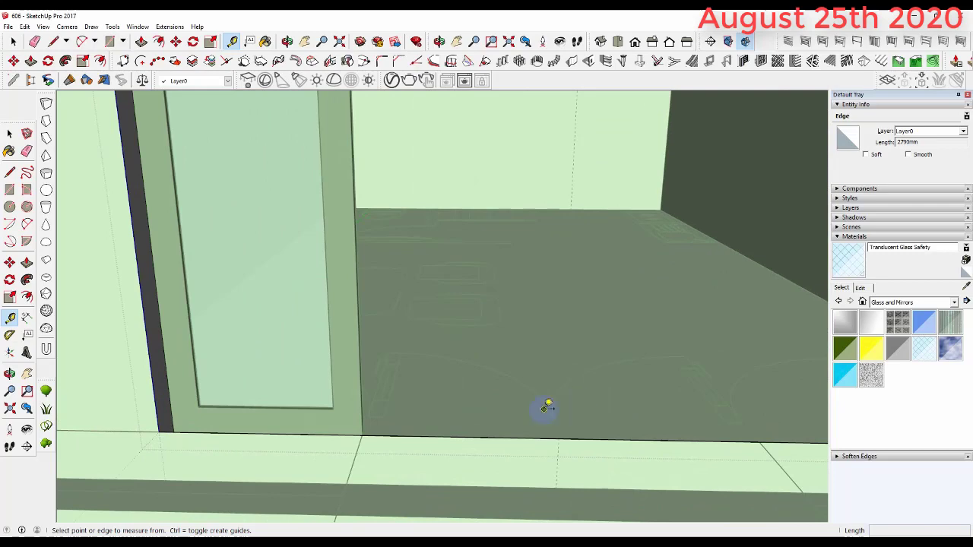
{"action": "scroll", "coordinate": [546, 408], "scroll_direction": "down", "scroll_amount": 1}
Step: Draw a rectangle across the doorway from its top corner down to the sill
{"action": "scroll", "coordinate": [557, 435], "scroll_direction": "down", "scroll_amount": 3}
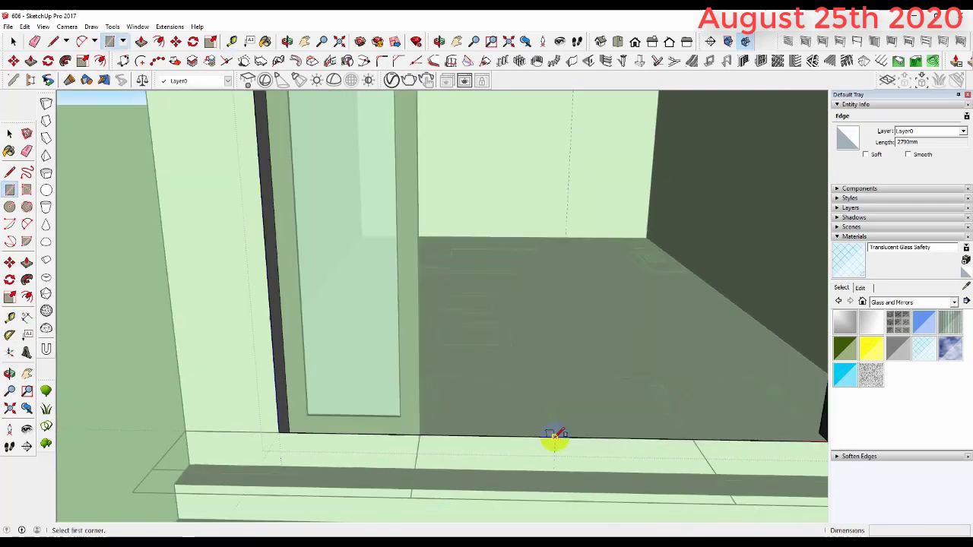
{"action": "scroll", "coordinate": [532, 404], "scroll_direction": "down", "scroll_amount": 2}
{"action": "key", "text": "r"}
{"action": "scroll", "coordinate": [420, 134], "scroll_direction": "up", "scroll_amount": 2}
{"action": "scroll", "coordinate": [405, 162], "scroll_direction": "up", "scroll_amount": 2}
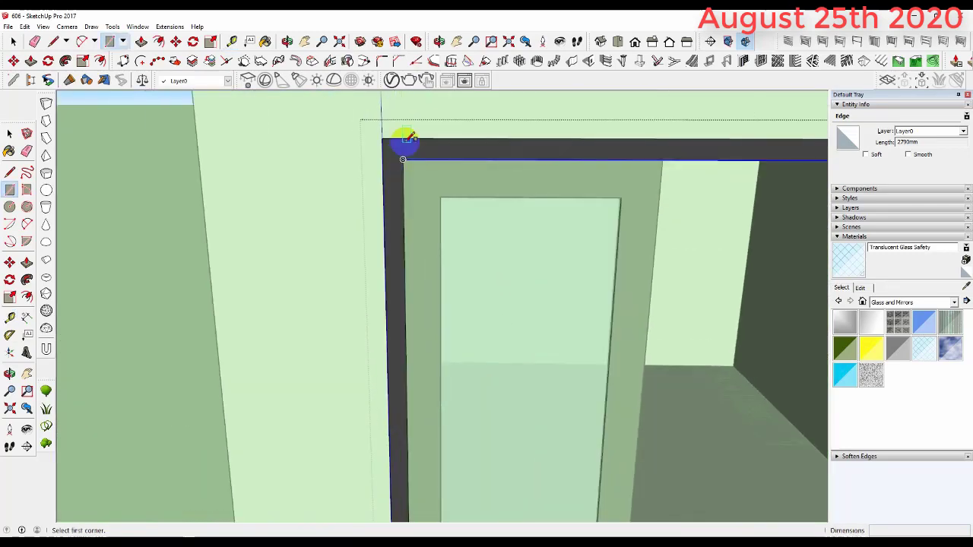
{"action": "scroll", "coordinate": [403, 135], "scroll_direction": "up", "scroll_amount": 2}
{"action": "scroll", "coordinate": [425, 185], "scroll_direction": "up", "scroll_amount": 1}
{"action": "left_click", "coordinate": [410, 167]}
{"action": "scroll", "coordinate": [380, 144], "scroll_direction": "down", "scroll_amount": 2}
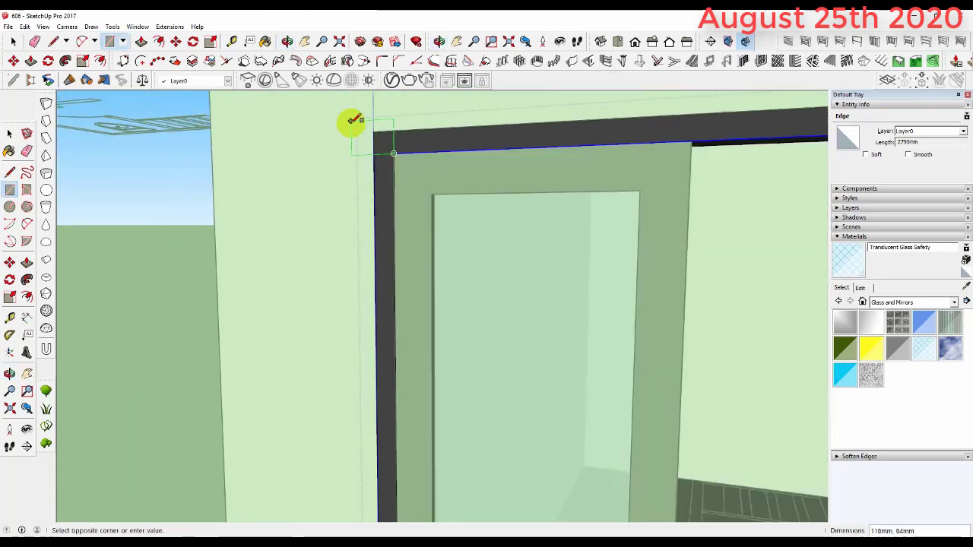
{"action": "scroll", "coordinate": [395, 130], "scroll_direction": "down", "scroll_amount": 2}
{"action": "scroll", "coordinate": [456, 190], "scroll_direction": "down", "scroll_amount": 2}
{"action": "scroll", "coordinate": [547, 327], "scroll_direction": "down", "scroll_amount": 1}
{"action": "scroll", "coordinate": [586, 456], "scroll_direction": "up", "scroll_amount": 3}
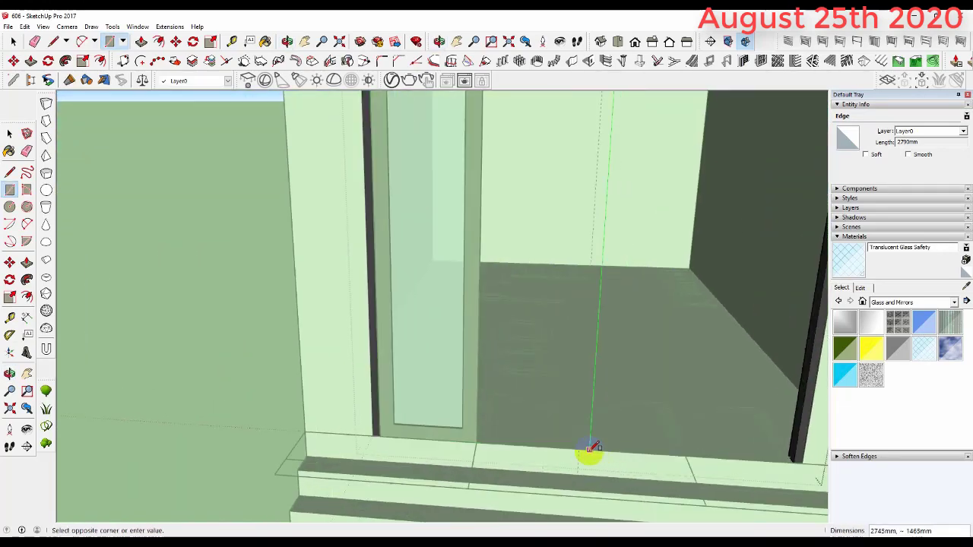
{"action": "left_click", "coordinate": [582, 452]}
Step: Delete the right-hand part of the new doorway face
{"action": "key", "text": "space"}
{"action": "scroll", "coordinate": [613, 329], "scroll_direction": "down", "scroll_amount": 3}
{"action": "left_click", "coordinate": [635, 287]}
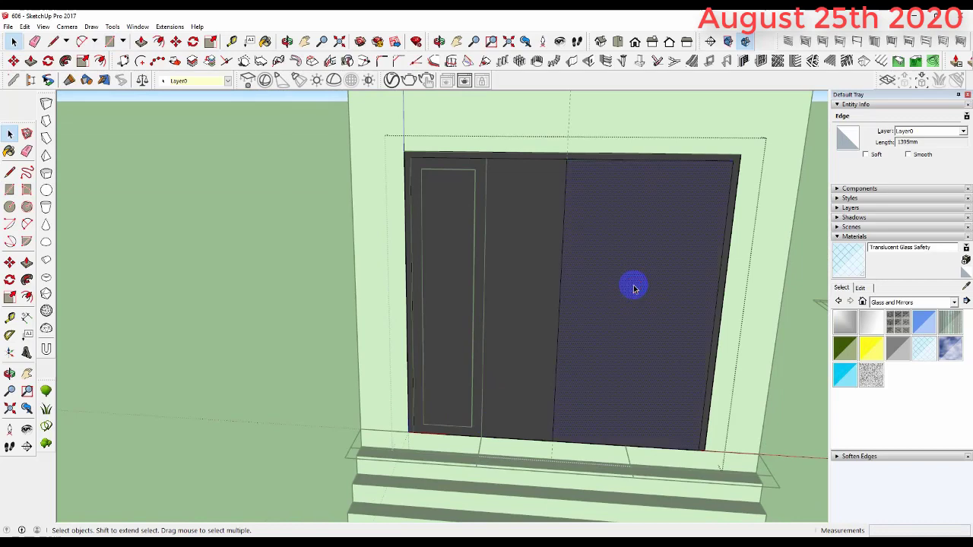
{"action": "key", "text": "Delete"}
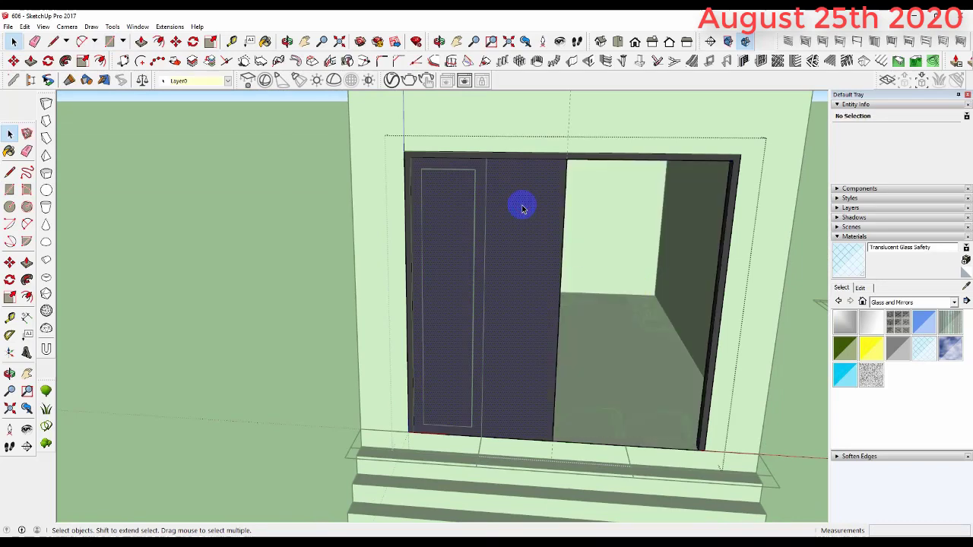
Step: Select the remaining left face, try a measurement from its top edge, then clear the selection
{"action": "left_click", "coordinate": [522, 208]}
{"action": "scroll", "coordinate": [522, 208], "scroll_direction": "up", "scroll_amount": 1}
{"action": "scroll", "coordinate": [507, 188], "scroll_direction": "up", "scroll_amount": 1}
{"action": "key", "text": "t"}
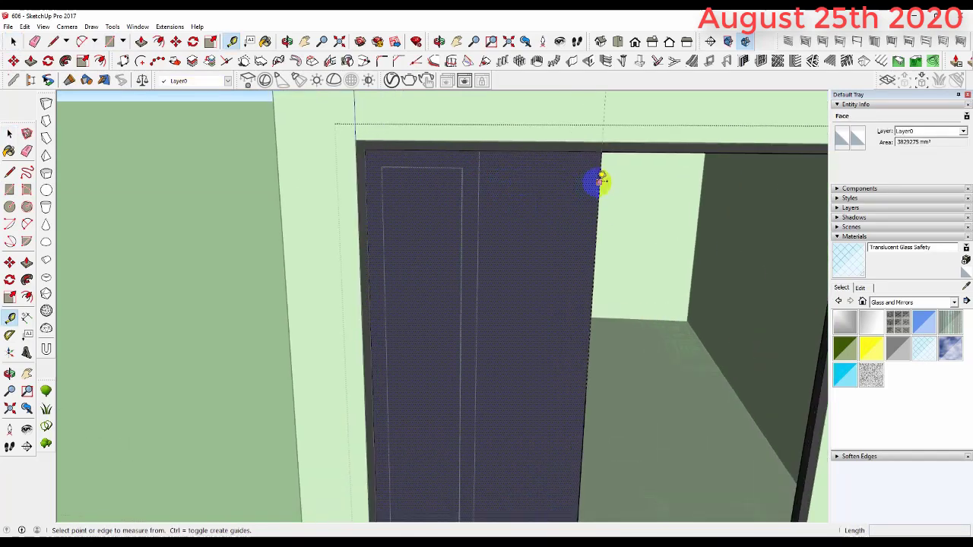
{"action": "left_click", "coordinate": [599, 178]}
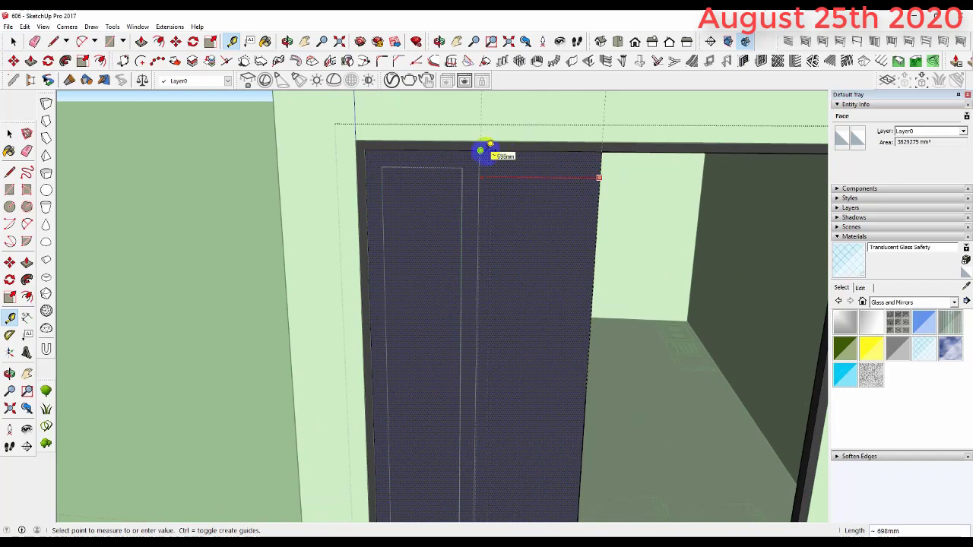
{"action": "scroll", "coordinate": [481, 150], "scroll_direction": "up", "scroll_amount": 4}
{"action": "scroll", "coordinate": [483, 151], "scroll_direction": "up", "scroll_amount": 1}
{"action": "key", "text": "Escape"}
{"action": "scroll", "coordinate": [486, 160], "scroll_direction": "down", "scroll_amount": 2}
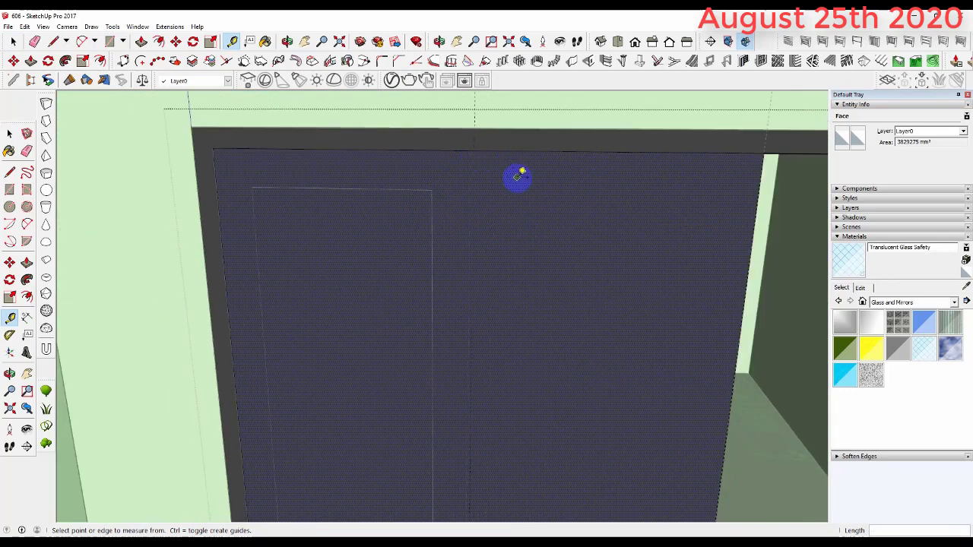
{"action": "scroll", "coordinate": [521, 178], "scroll_direction": "down", "scroll_amount": 2}
{"action": "key", "text": "space"}
{"action": "scroll", "coordinate": [582, 208], "scroll_direction": "down", "scroll_amount": 1}
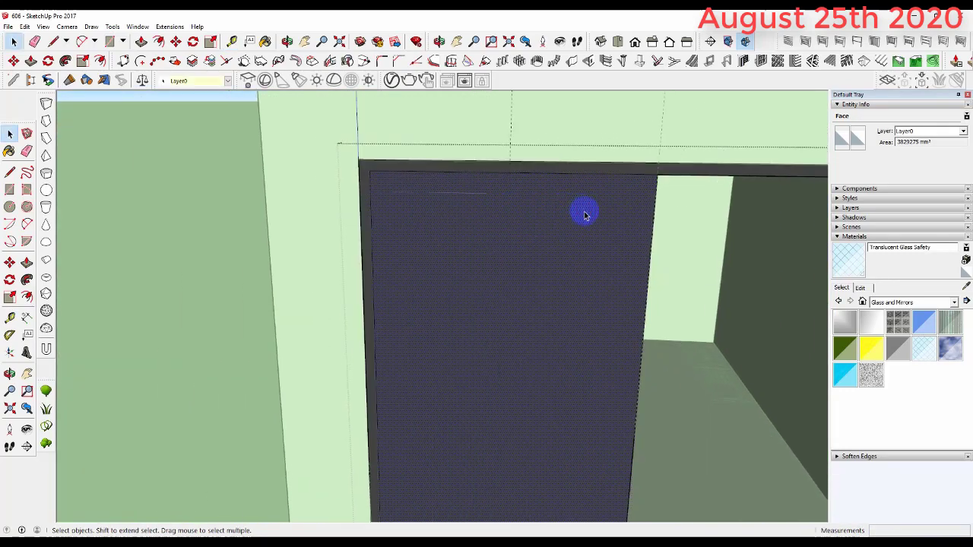
{"action": "left_click", "coordinate": [584, 215]}
Step: Erase the leftover left face with the Eraser, leaving the opening empty
{"action": "key", "text": "e"}
{"action": "scroll", "coordinate": [468, 188], "scroll_direction": "down", "scroll_amount": 1}
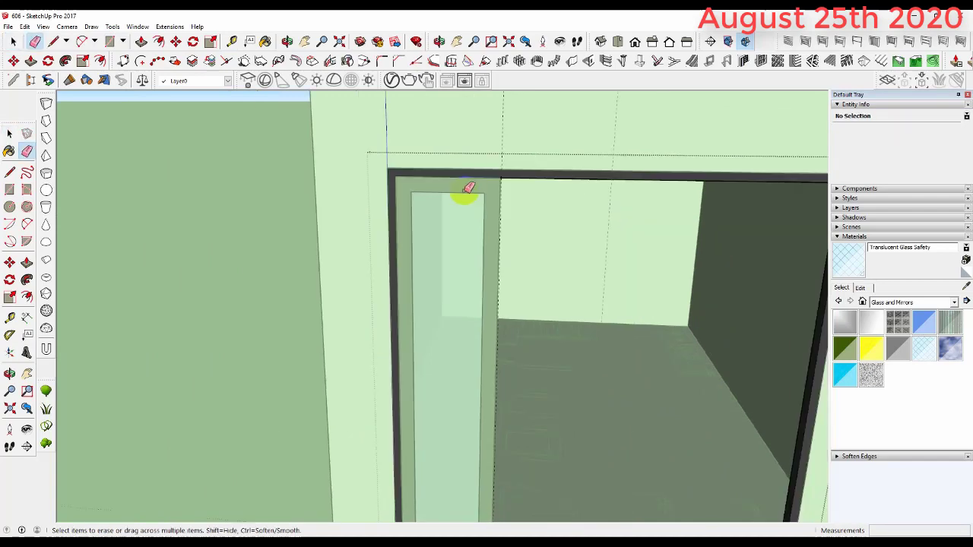
{"action": "scroll", "coordinate": [514, 200], "scroll_direction": "up", "scroll_amount": 2}
{"action": "scroll", "coordinate": [452, 215], "scroll_direction": "up", "scroll_amount": 2}
{"action": "scroll", "coordinate": [428, 180], "scroll_direction": "down", "scroll_amount": 1}
{"action": "scroll", "coordinate": [430, 183], "scroll_direction": "up", "scroll_amount": 2}
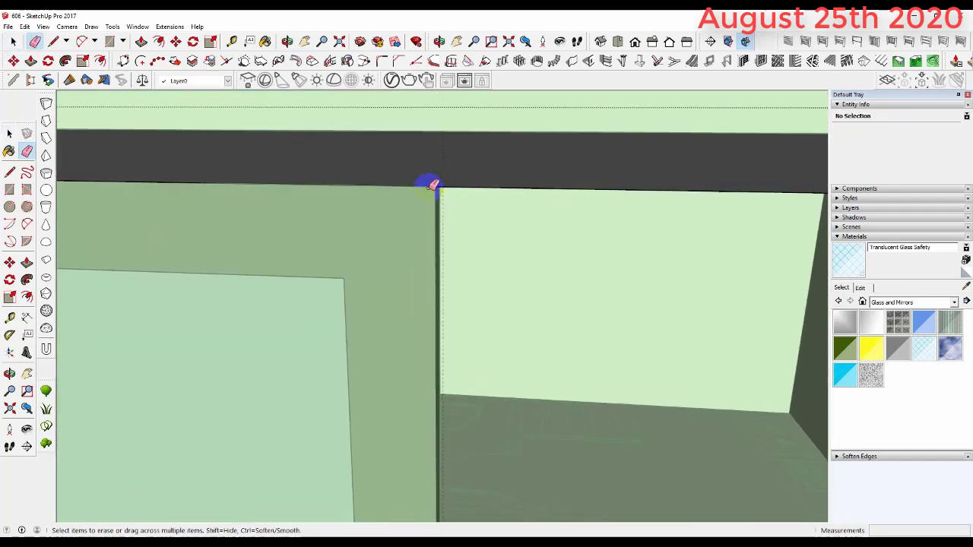
{"action": "mouse_move", "coordinate": [431, 184]}
{"action": "middle_mouse_down"}
{"action": "mouse_move", "coordinate": [347, 124]}
{"action": "mouse_move", "coordinate": [417, 184]}
{"action": "mouse_move", "coordinate": [556, 202]}
{"action": "mouse_move", "coordinate": [485, 162]}
{"action": "mouse_move", "coordinate": [463, 199]}
{"action": "mouse_move", "coordinate": [469, 169]}
{"action": "mouse_move", "coordinate": [440, 221]}
{"action": "mouse_move", "coordinate": [458, 183]}
{"action": "middle_mouse_up"}
{"action": "key", "text": "space"}
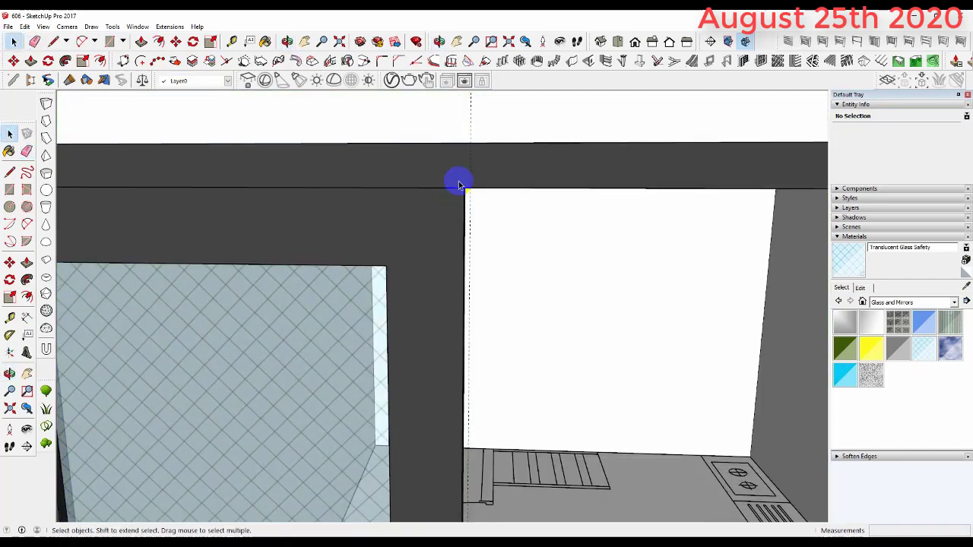
Step: Take trial Tape Measure readings along the header from the midpoint guide line
{"action": "key", "text": "t"}
{"action": "left_click", "coordinate": [386, 265]}
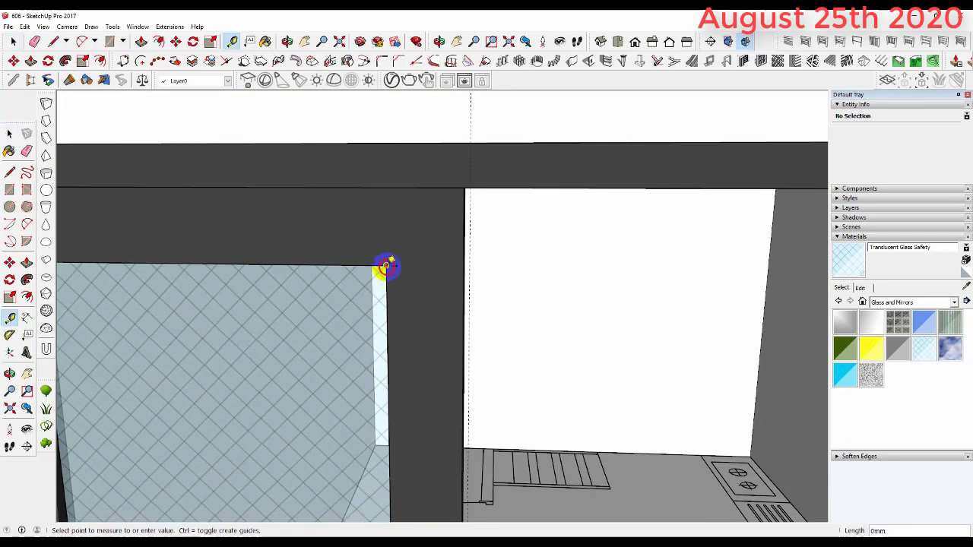
{"action": "left_click", "coordinate": [386, 188]}
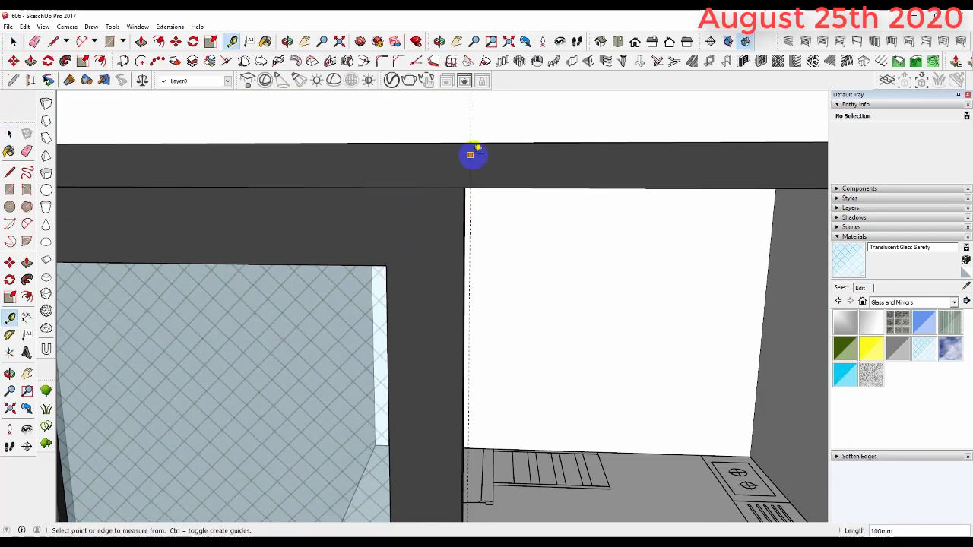
{"action": "key", "text": "space"}
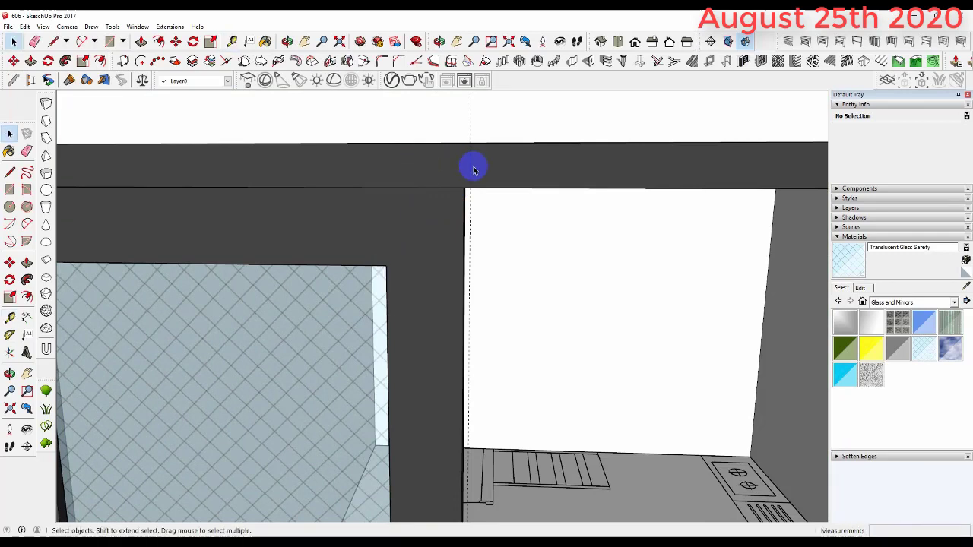
{"action": "scroll", "coordinate": [472, 168], "scroll_direction": "down", "scroll_amount": 3}
{"action": "scroll", "coordinate": [480, 184], "scroll_direction": "down", "scroll_amount": 2}
{"action": "scroll", "coordinate": [325, 289], "scroll_direction": "up", "scroll_amount": 3}
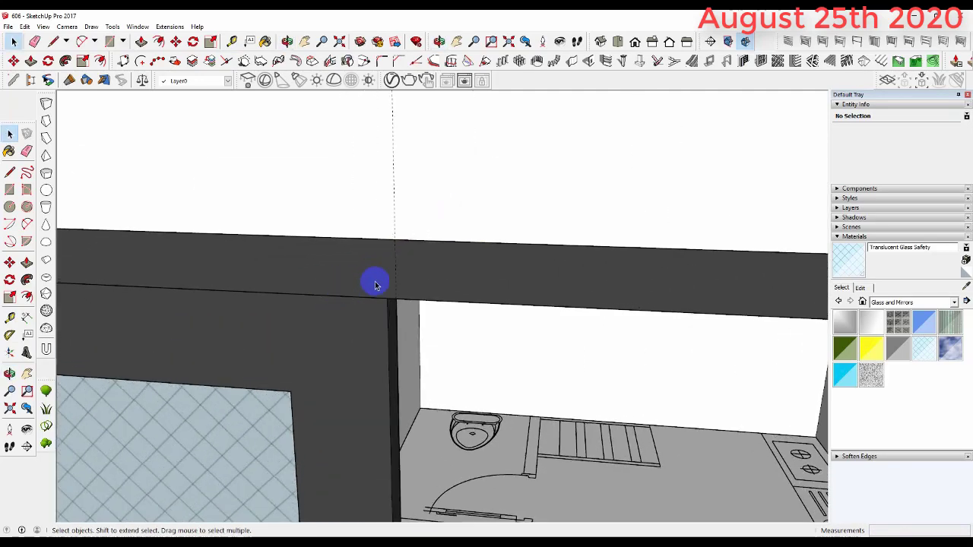
{"action": "key", "text": "t"}
{"action": "left_click", "coordinate": [395, 267]}
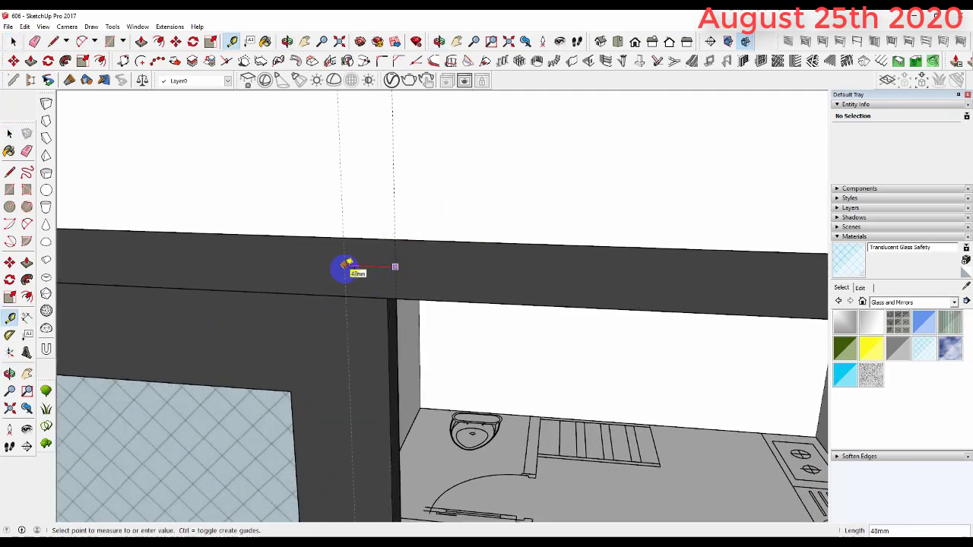
{"action": "scroll", "coordinate": [365, 297], "scroll_direction": "up", "scroll_amount": 1}
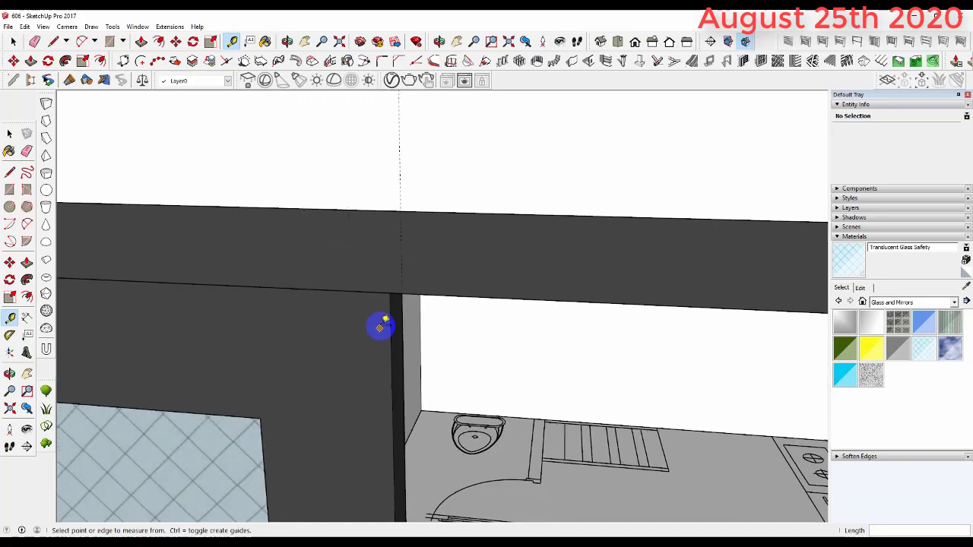
{"action": "key", "text": "space"}
Step: Inside the glass door panel component, push the thin frame strip out 8 mm
{"action": "double_click", "coordinate": [380, 330]}
{"action": "scroll", "coordinate": [396, 325], "scroll_direction": "up", "scroll_amount": 2}
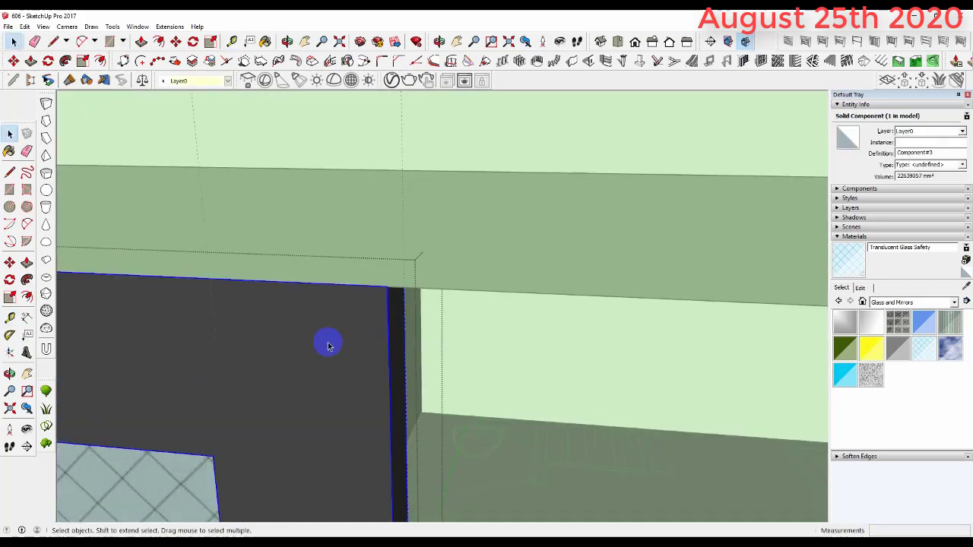
{"action": "scroll", "coordinate": [334, 338], "scroll_direction": "up", "scroll_amount": 1}
{"action": "left_click", "coordinate": [395, 302]}
{"action": "key", "text": "p"}
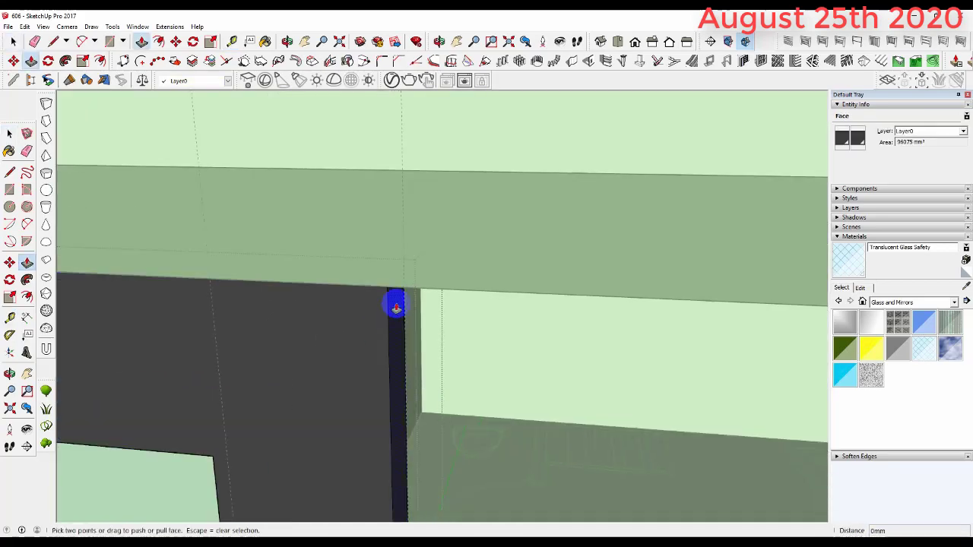
{"action": "left_click", "coordinate": [396, 307]}
{"action": "left_click", "coordinate": [405, 282]}
{"action": "mouse_move", "coordinate": [405, 282]}
{"action": "middle_mouse_down"}
{"action": "mouse_move", "coordinate": [306, 397]}
{"action": "mouse_move", "coordinate": [281, 458]}
{"action": "mouse_move", "coordinate": [334, 426]}
{"action": "mouse_move", "coordinate": [304, 429]}
{"action": "middle_mouse_up"}
{"action": "key", "text": "space"}
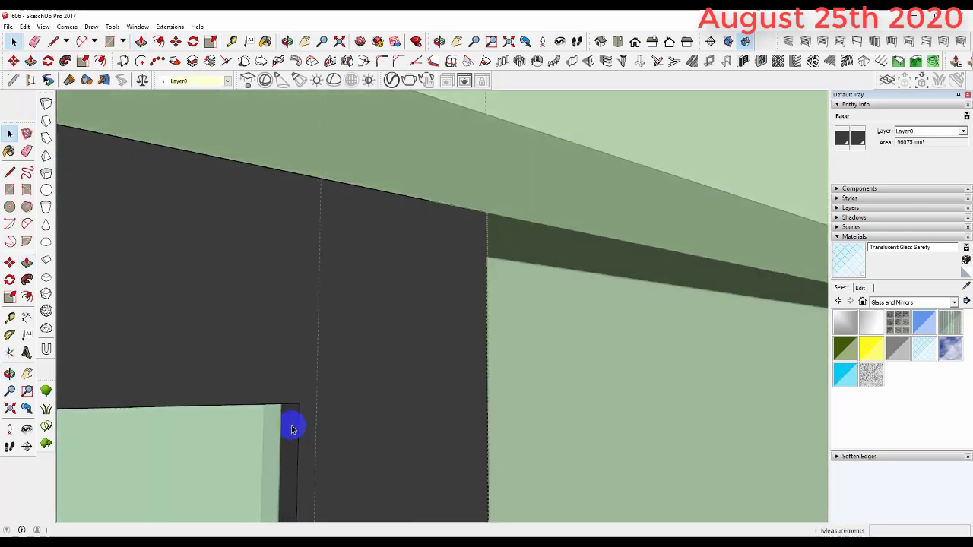
Step: Push/pull the opposite thin frame strip by -8 mm
{"action": "key", "text": "p"}
{"action": "left_click_drag", "start_coordinate": [293, 428], "coordinate": [317, 388]}
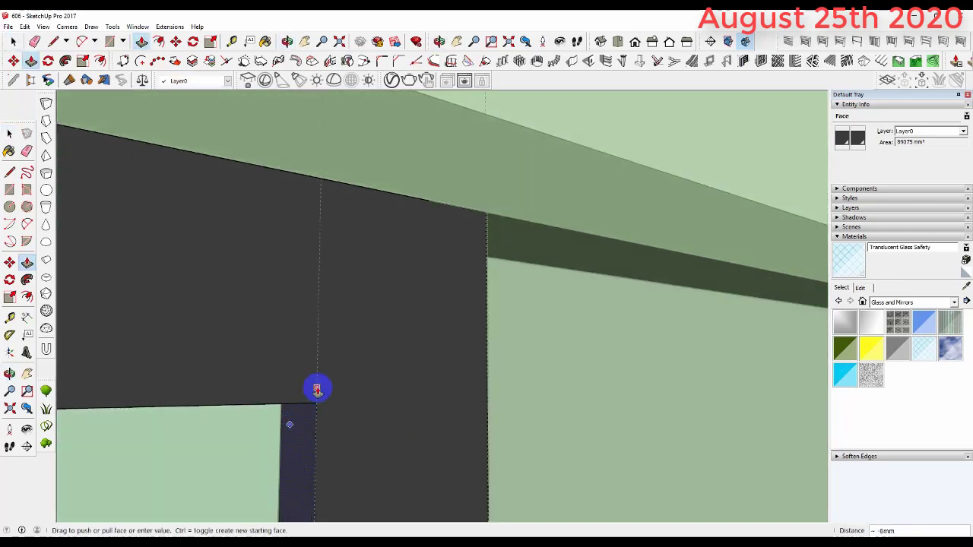
{"action": "left_click", "coordinate": [318, 339]}
{"action": "scroll", "coordinate": [354, 341], "scroll_direction": "down", "scroll_amount": 3}
{"action": "scroll", "coordinate": [354, 341], "scroll_direction": "down", "scroll_amount": 3}
{"action": "scroll", "coordinate": [354, 341], "scroll_direction": "down", "scroll_amount": 2}
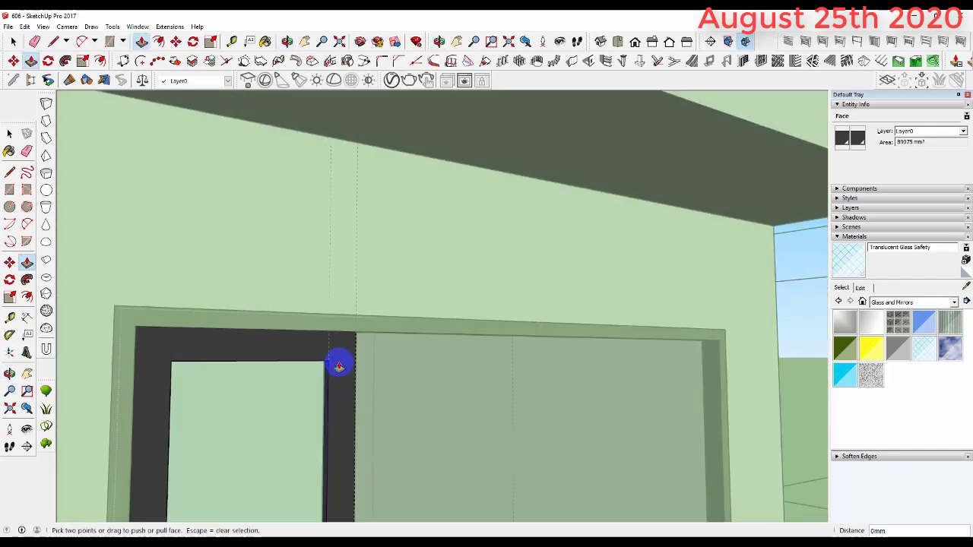
{"action": "scroll", "coordinate": [351, 338], "scroll_direction": "down", "scroll_amount": 3}
{"action": "scroll", "coordinate": [386, 322], "scroll_direction": "down", "scroll_amount": 2}
Step: Select the door glass group and orbit to face the door opening head-on
{"action": "key", "text": "space"}
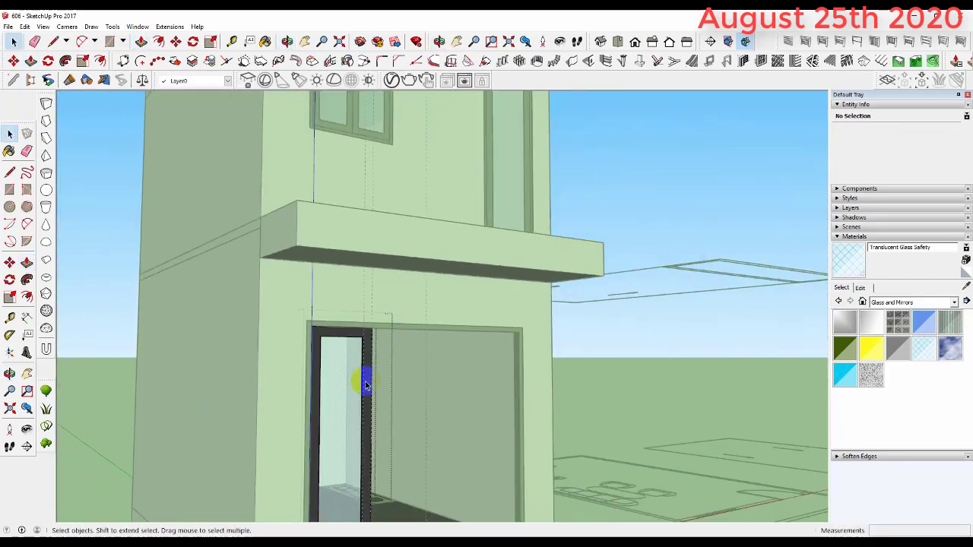
{"action": "left_click", "coordinate": [344, 363]}
{"action": "scroll", "coordinate": [423, 389], "scroll_direction": "down", "scroll_amount": 3}
{"action": "scroll", "coordinate": [350, 408], "scroll_direction": "up", "scroll_amount": 3}
{"action": "scroll", "coordinate": [350, 407], "scroll_direction": "up", "scroll_amount": 2}
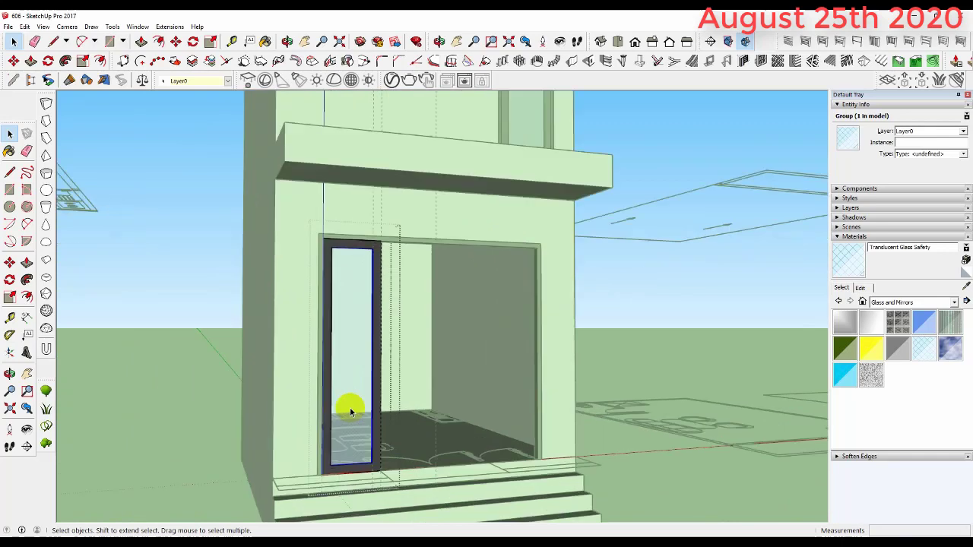
{"action": "key", "text": "Escape"}
{"action": "middle_click_drag", "start_coordinate": [348, 394], "coordinate": [269, 476]}
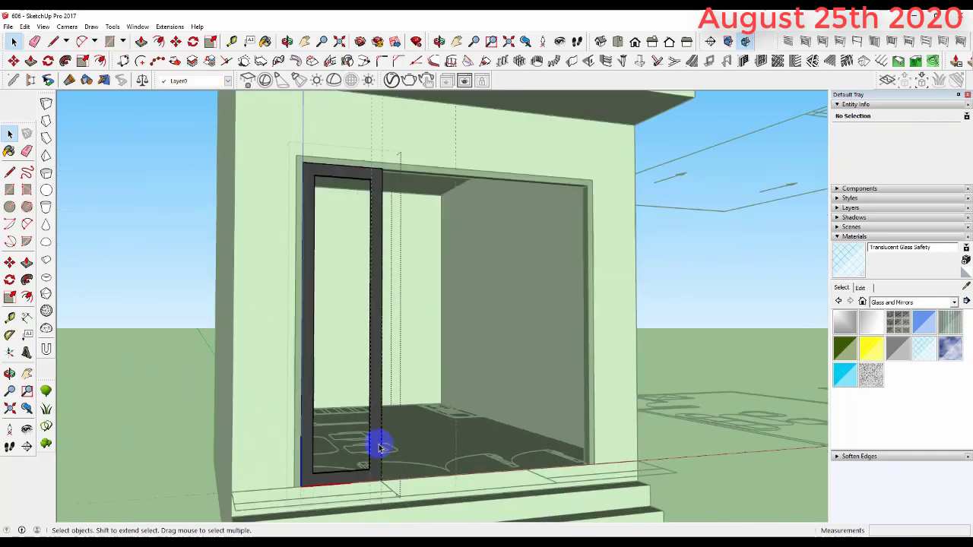
{"action": "scroll", "coordinate": [269, 476], "scroll_direction": "up", "scroll_amount": 2}
{"action": "scroll", "coordinate": [326, 466], "scroll_direction": "down", "scroll_amount": 1}
{"action": "scroll", "coordinate": [419, 405], "scroll_direction": "down", "scroll_amount": 5}
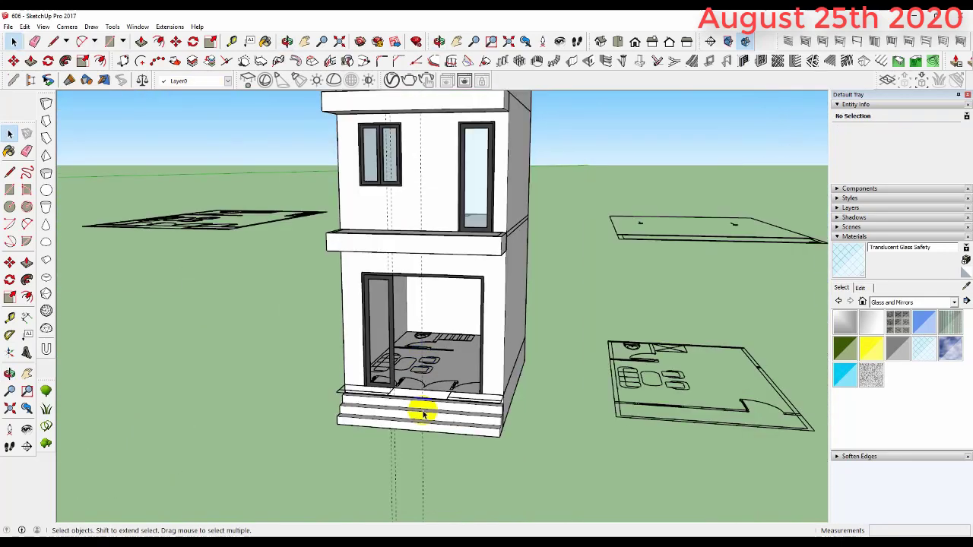
{"action": "scroll", "coordinate": [389, 458], "scroll_direction": "up", "scroll_amount": 3}
Step: Briefly enter the door group, then leave its editing context
{"action": "double_click", "coordinate": [391, 450]}
{"action": "key", "text": "e"}
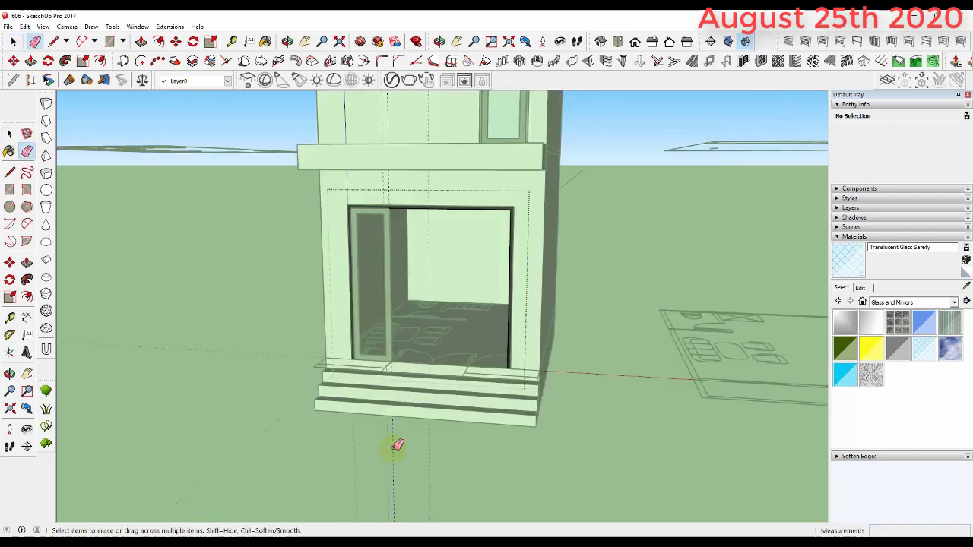
{"action": "key", "text": "space"}
{"action": "left_click", "coordinate": [433, 438]}
{"action": "key", "text": "e"}
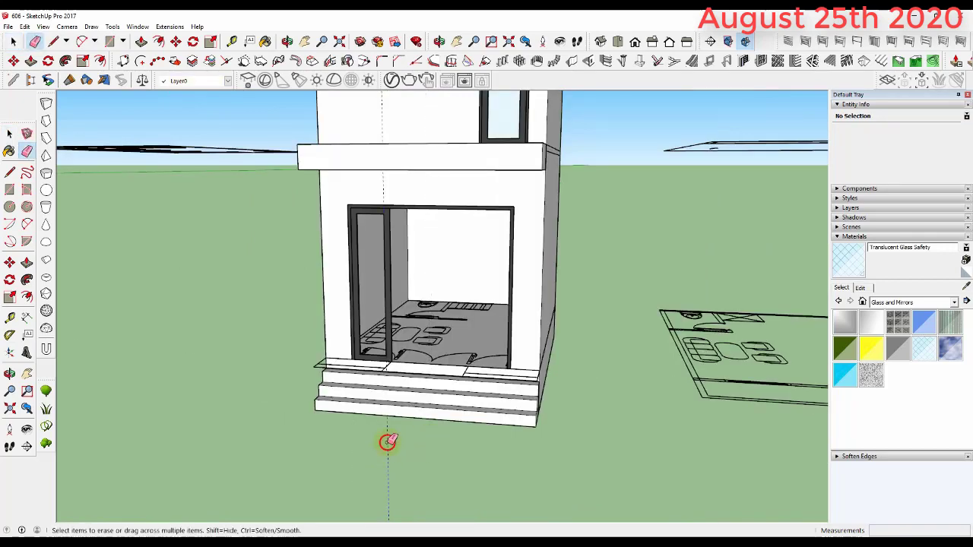
Step: Orbit to a side view of the doorway and select the left door-frame component
{"action": "key", "text": "o"}
{"action": "scroll", "coordinate": [383, 213], "scroll_direction": "up", "scroll_amount": 4}
{"action": "left_click_drag", "start_coordinate": [383, 218], "coordinate": [443, 227]}
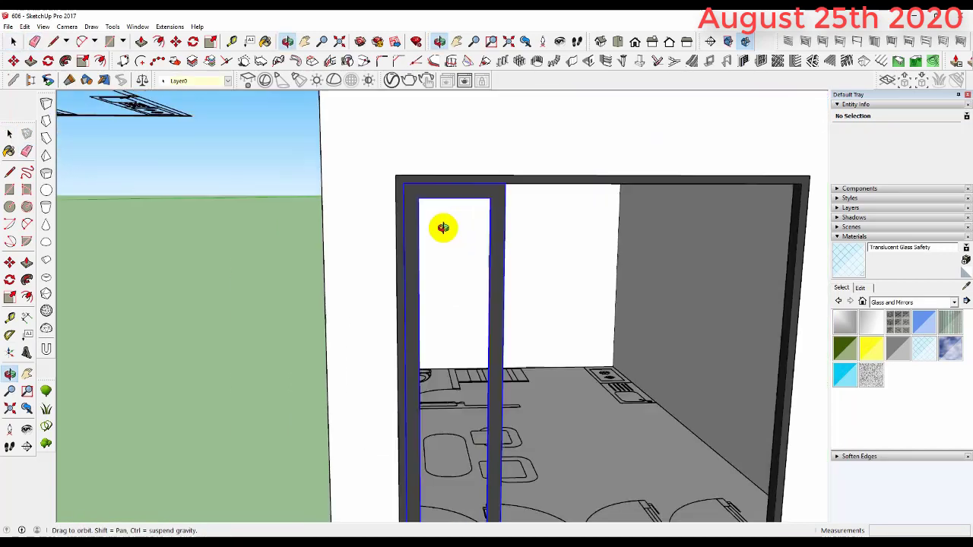
{"action": "key", "text": "space"}
{"action": "left_click", "coordinate": [477, 218]}
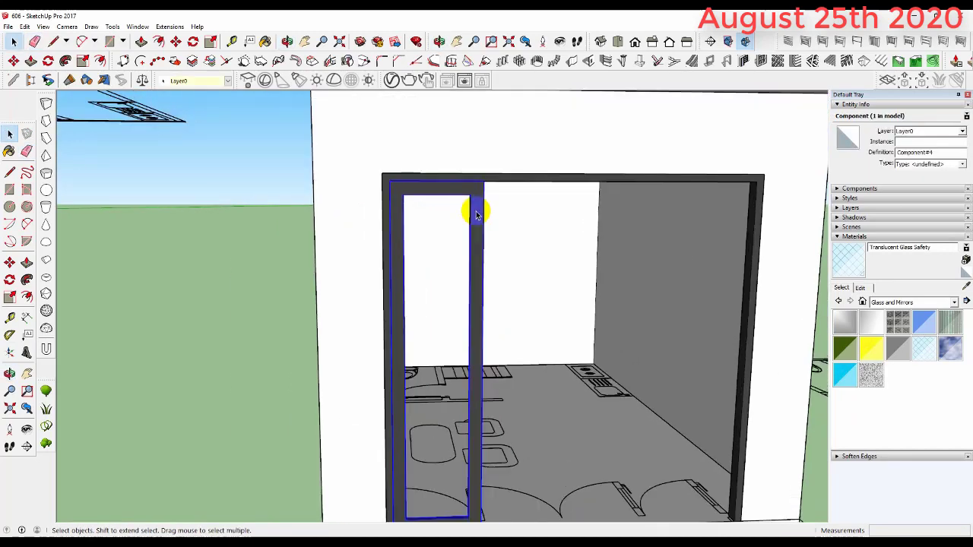
{"action": "scroll", "coordinate": [477, 214], "scroll_direction": "down", "scroll_amount": 3}
{"action": "scroll", "coordinate": [448, 205], "scroll_direction": "up", "scroll_amount": 3}
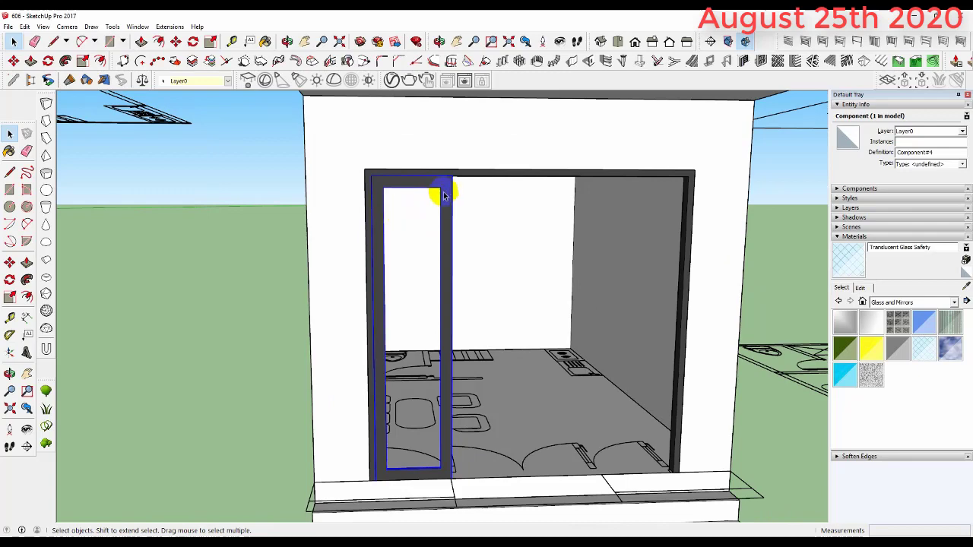
Step: Enter the door-frame component and bring up the frame piece's context menu showing Explode
{"action": "double_click", "coordinate": [444, 195]}
{"action": "scroll", "coordinate": [422, 193], "scroll_direction": "down", "scroll_amount": 3}
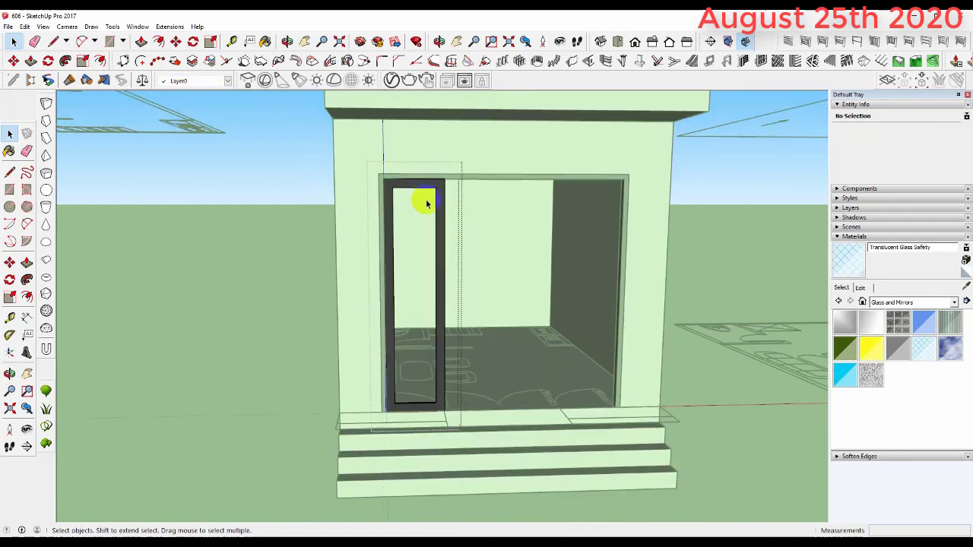
{"action": "scroll", "coordinate": [430, 196], "scroll_direction": "up", "scroll_amount": 5}
{"action": "left_click", "coordinate": [454, 220]}
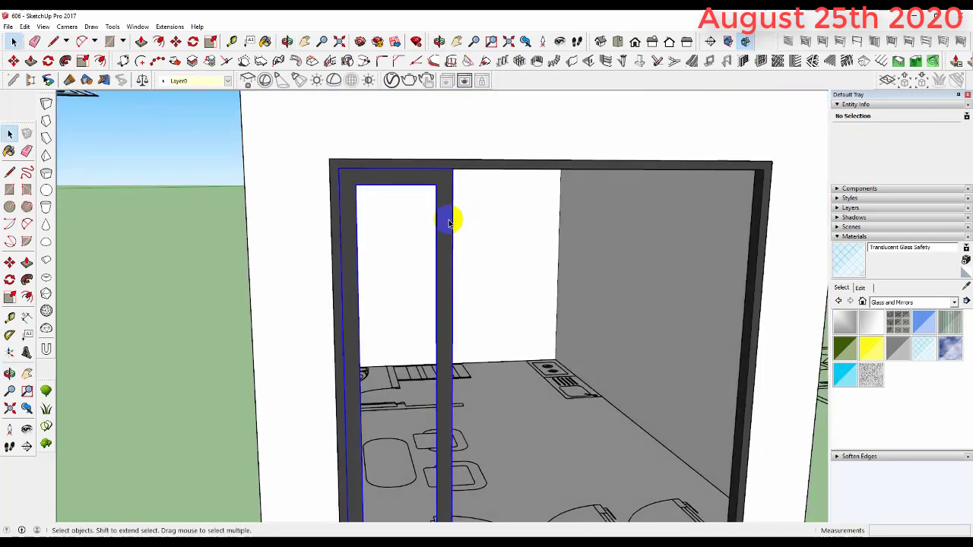
{"action": "right_click", "coordinate": [452, 218]}
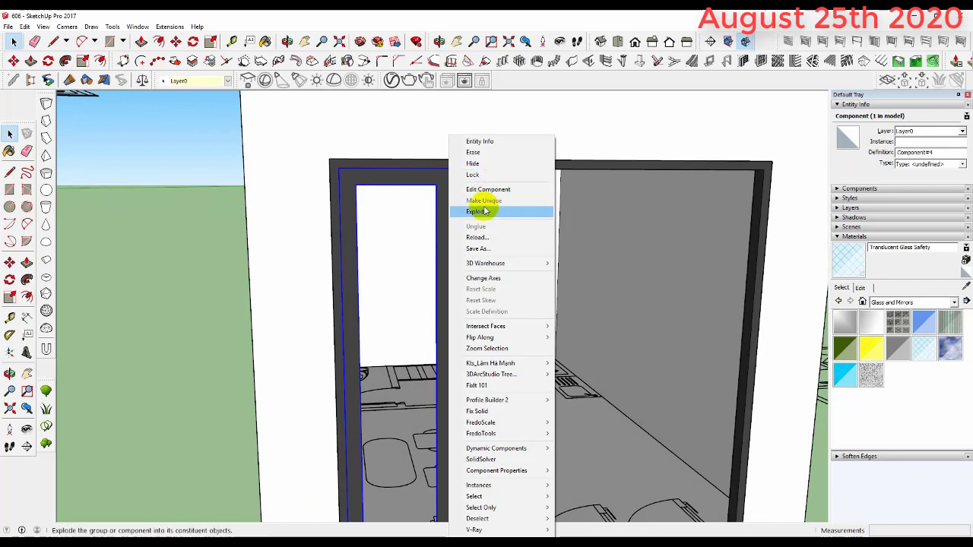
Step: Explode the door-frame component twice and regroup the loose frame pieces
{"action": "left_click", "coordinate": [478, 211]}
{"action": "mouse_move", "coordinate": [449, 182]}
{"action": "middle_mouse_down"}
{"action": "mouse_move", "coordinate": [481, 209]}
{"action": "mouse_move", "coordinate": [458, 200]}
{"action": "middle_mouse_up"}
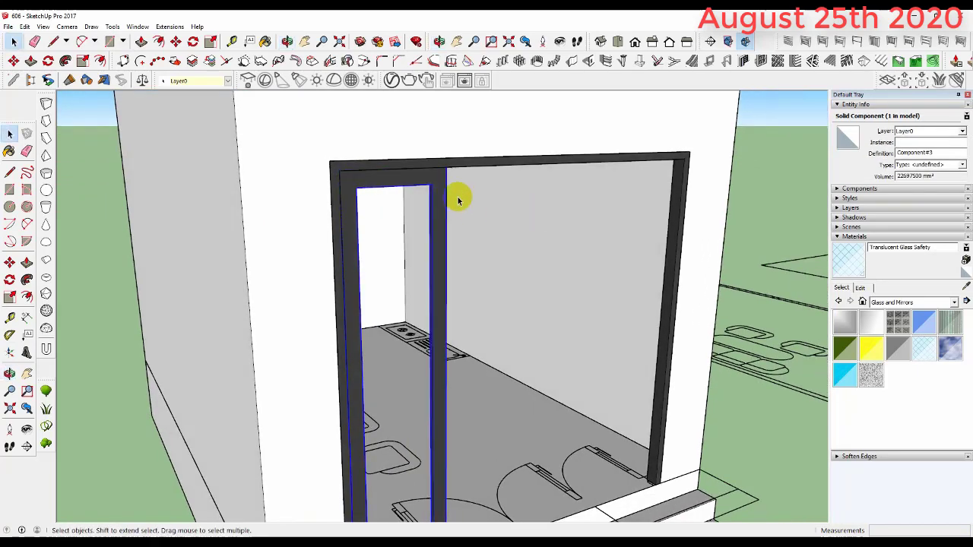
{"action": "right_click", "coordinate": [441, 188]}
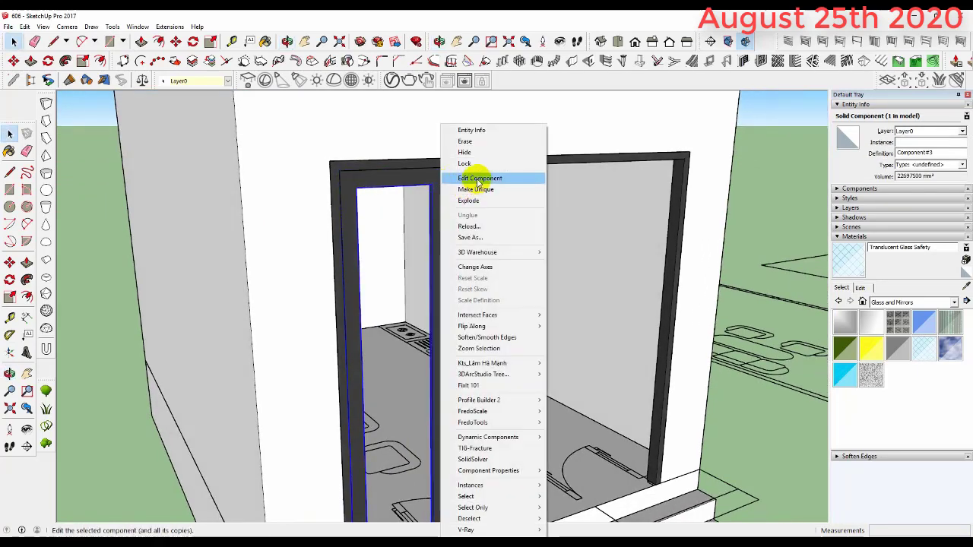
{"action": "left_click", "coordinate": [482, 199]}
{"action": "right_click", "coordinate": [446, 184]}
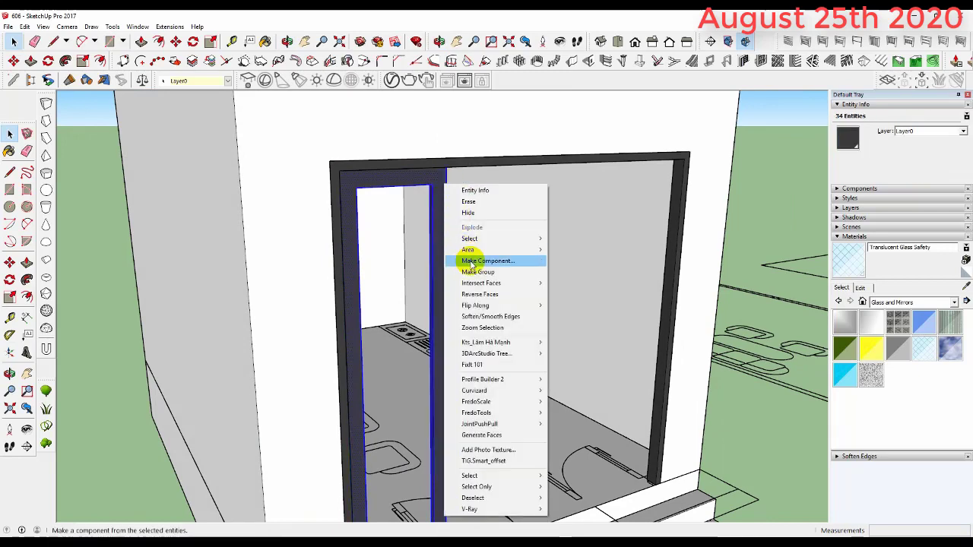
{"action": "left_click", "coordinate": [473, 266]}
{"action": "mouse_move", "coordinate": [474, 271]}
{"action": "middle_mouse_down"}
{"action": "mouse_move", "coordinate": [431, 224]}
{"action": "mouse_move", "coordinate": [318, 212]}
{"action": "middle_mouse_up"}
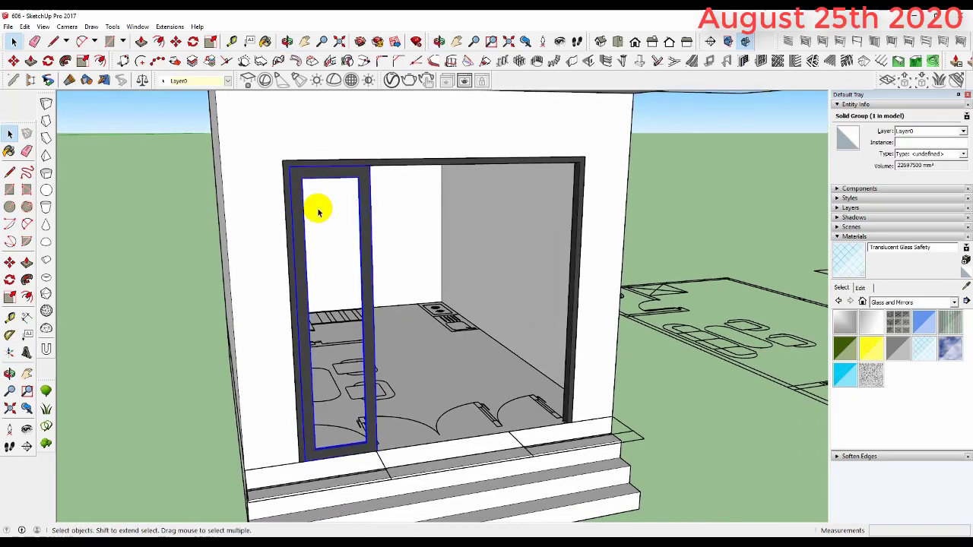
Step: Draw a rectangle across the left door opening to form the door face
{"action": "key", "text": "r"}
{"action": "key", "text": "space"}
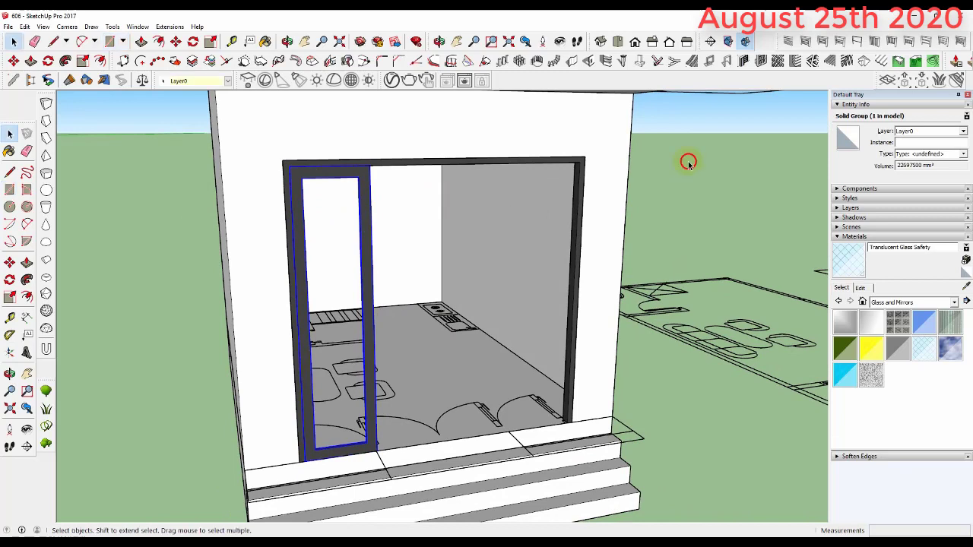
{"action": "left_click", "coordinate": [686, 160]}
{"action": "key", "text": "r"}
{"action": "left_click", "coordinate": [302, 180]}
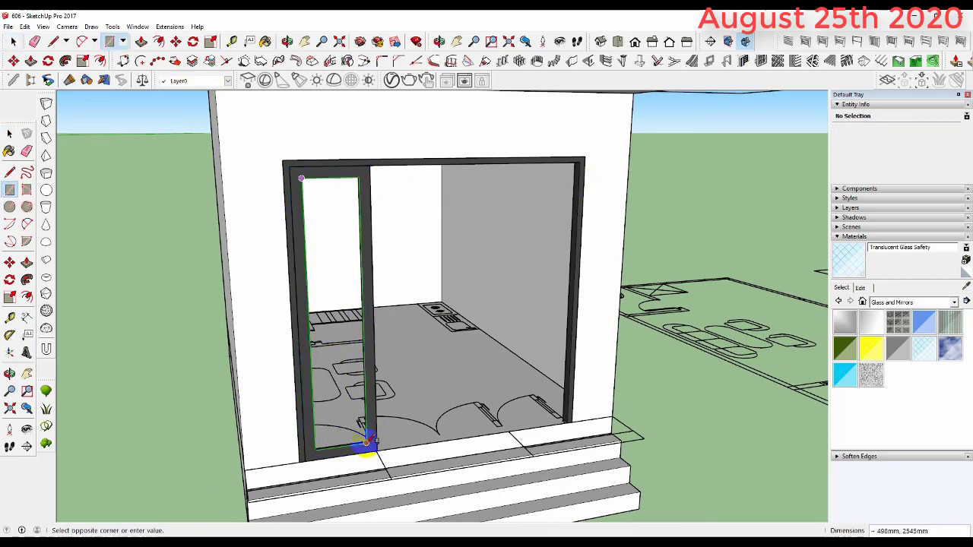
{"action": "left_click", "coordinate": [365, 449]}
{"action": "key", "text": "space"}
Step: Paint the new face with Translucent Glass Safety and make it a group
{"action": "left_click", "coordinate": [348, 428]}
{"action": "left_click", "coordinate": [924, 348]}
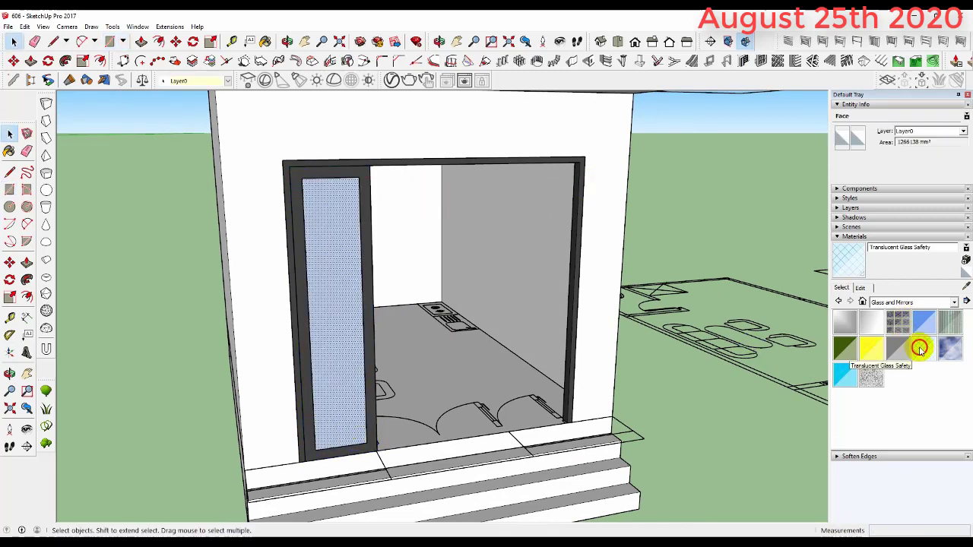
{"action": "left_click", "coordinate": [342, 273]}
{"action": "key", "text": "space"}
{"action": "right_click", "coordinate": [338, 255]}
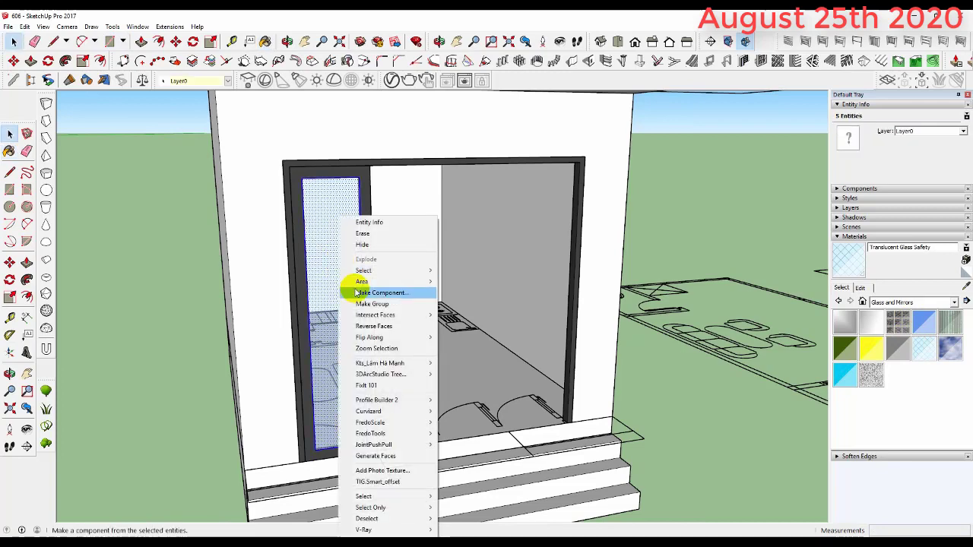
{"action": "left_click", "coordinate": [358, 307]}
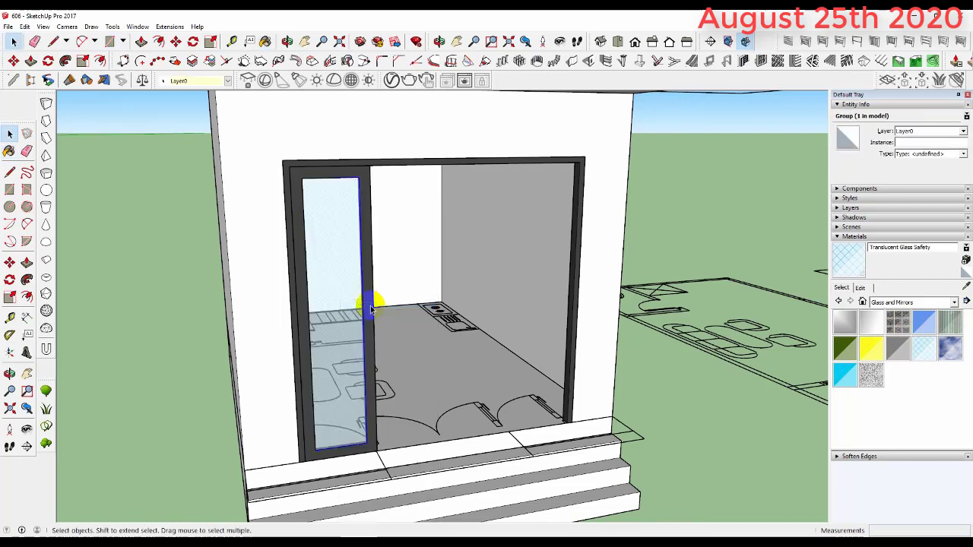
Step: Make the glass pane and frame groups into one door component, Component#5
{"action": "scroll", "coordinate": [228, 419], "scroll_direction": "up", "scroll_amount": 1}
{"action": "scroll", "coordinate": [282, 412], "scroll_direction": "up", "scroll_amount": 2}
{"action": "scroll", "coordinate": [253, 461], "scroll_direction": "up", "scroll_amount": 2}
{"action": "scroll", "coordinate": [255, 448], "scroll_direction": "up", "scroll_amount": 2}
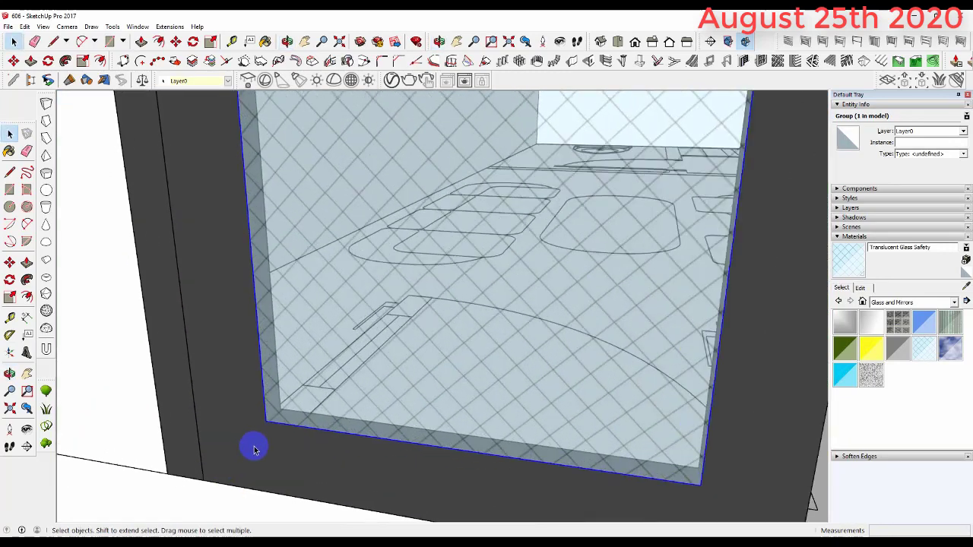
{"action": "scroll", "coordinate": [254, 449], "scroll_direction": "up", "scroll_amount": 2}
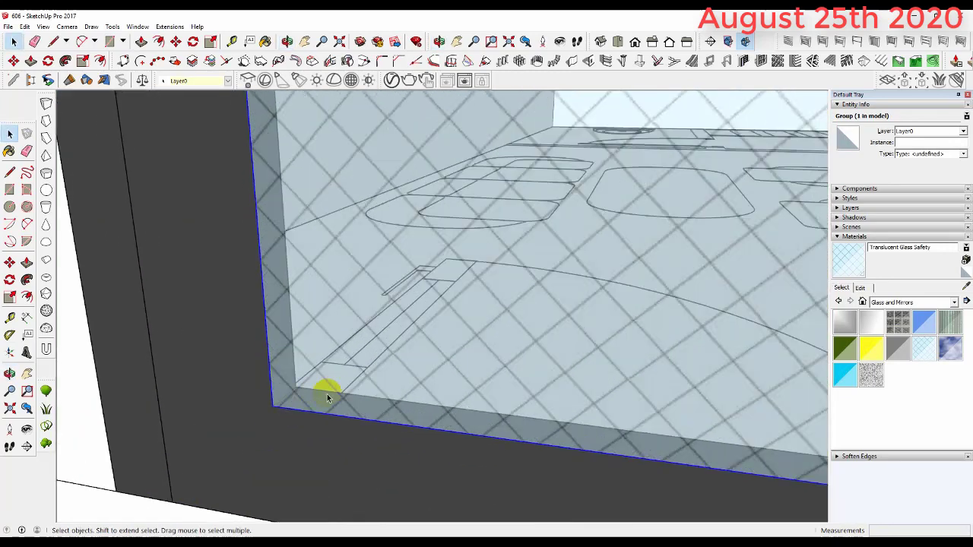
{"action": "key", "text": "m"}
{"action": "scroll", "coordinate": [275, 401], "scroll_direction": "down", "scroll_amount": 1}
{"action": "scroll", "coordinate": [362, 387], "scroll_direction": "down", "scroll_amount": 2}
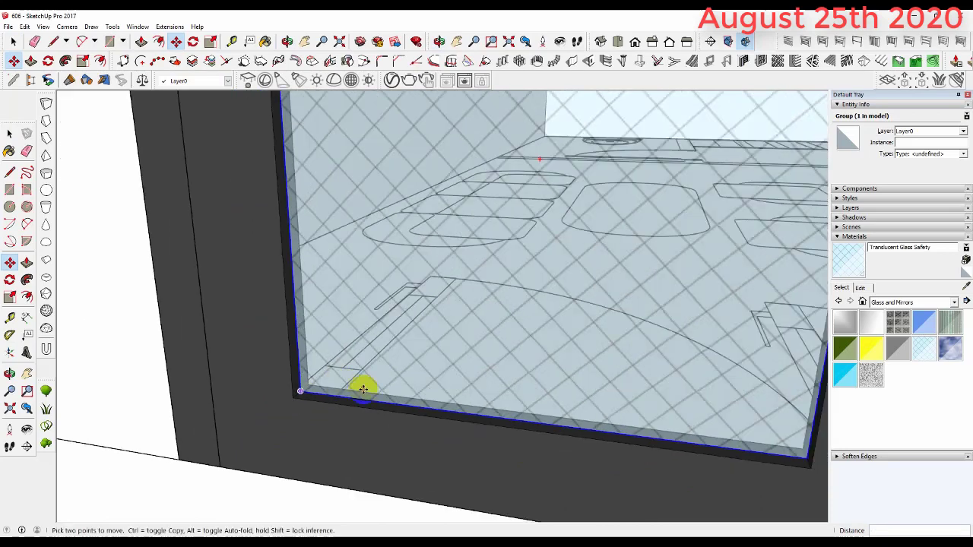
{"action": "scroll", "coordinate": [373, 404], "scroll_direction": "down", "scroll_amount": 2}
{"action": "key", "text": "space"}
{"action": "left_click", "coordinate": [441, 356]}
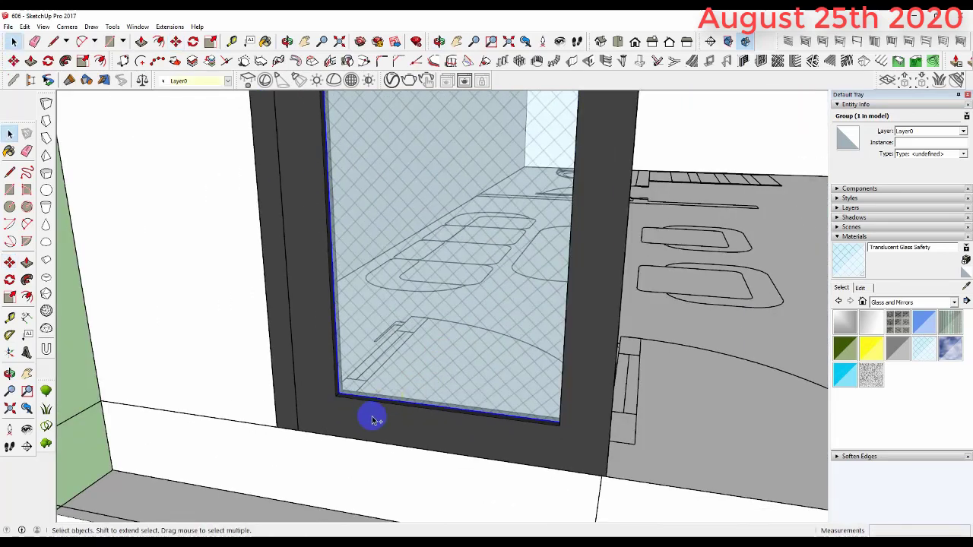
{"action": "left_click", "coordinate": [372, 420], "text": "shift"}
{"action": "right_click", "coordinate": [370, 418]}
{"action": "left_click", "coordinate": [445, 187]}
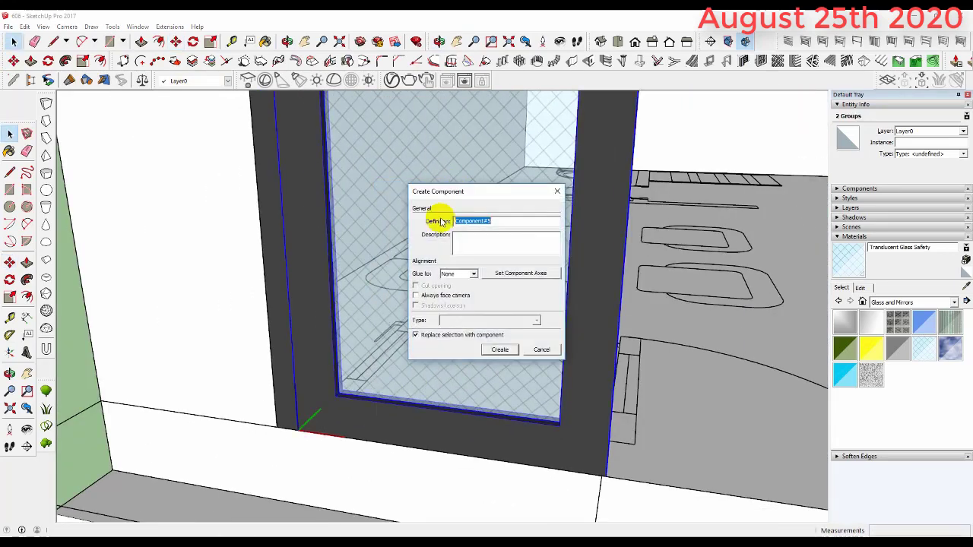
{"action": "left_click", "coordinate": [500, 349]}
Step: Copy the door panel three times, each snapped beside the previous one across the opening
{"action": "scroll", "coordinate": [352, 359], "scroll_direction": "up", "scroll_amount": 1}
{"action": "scroll", "coordinate": [350, 363], "scroll_direction": "up", "scroll_amount": 1}
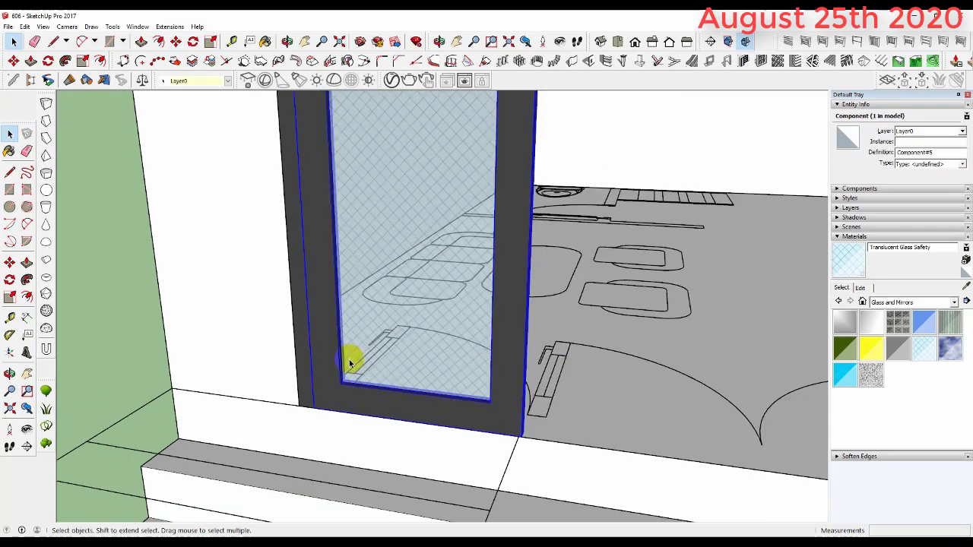
{"action": "key", "text": "m"}
{"action": "left_click", "coordinate": [314, 408]}
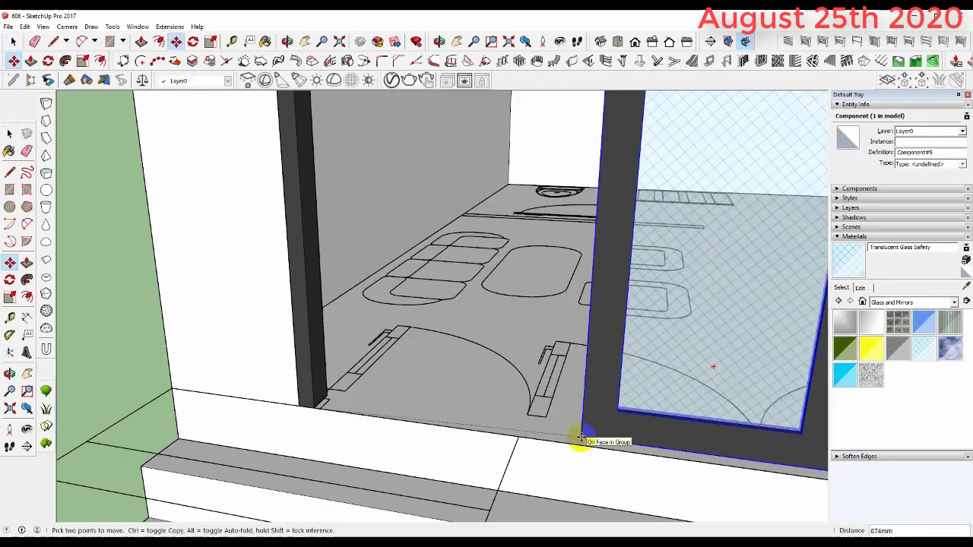
{"action": "key", "text": "ctrl"}
{"action": "left_click", "coordinate": [521, 440]}
{"action": "scroll", "coordinate": [506, 418], "scroll_direction": "down", "scroll_amount": 1}
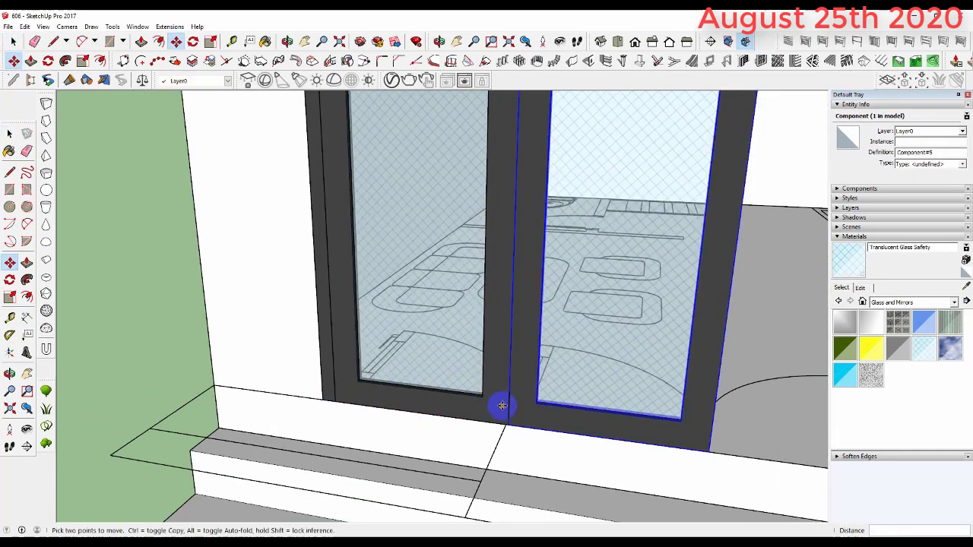
{"action": "left_click", "coordinate": [508, 425]}
{"action": "left_click", "coordinate": [707, 452]}
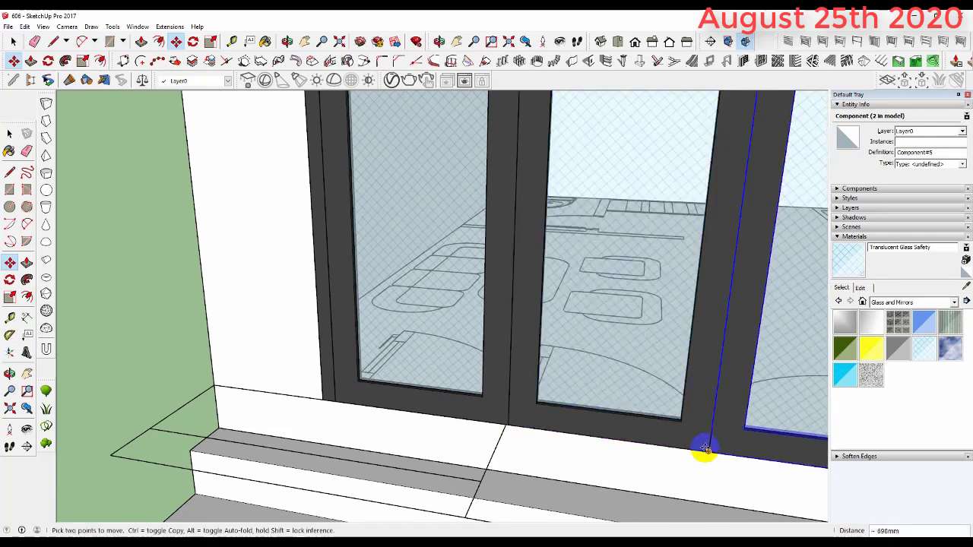
{"action": "scroll", "coordinate": [591, 429], "scroll_direction": "up", "scroll_amount": 1}
{"action": "left_click", "coordinate": [552, 414]}
{"action": "scroll", "coordinate": [608, 424], "scroll_direction": "down", "scroll_amount": 1}
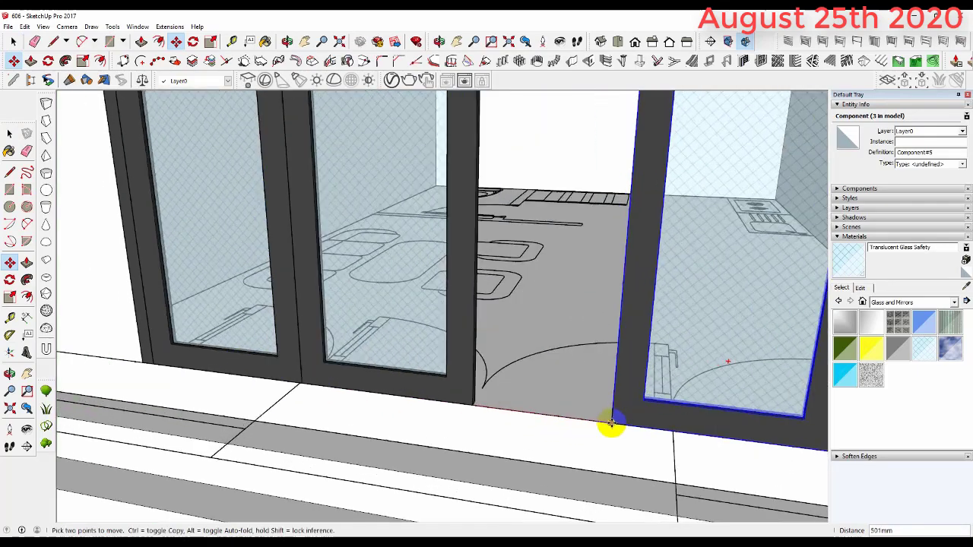
{"action": "left_click", "coordinate": [669, 429]}
{"action": "scroll", "coordinate": [669, 429], "scroll_direction": "down", "scroll_amount": 3}
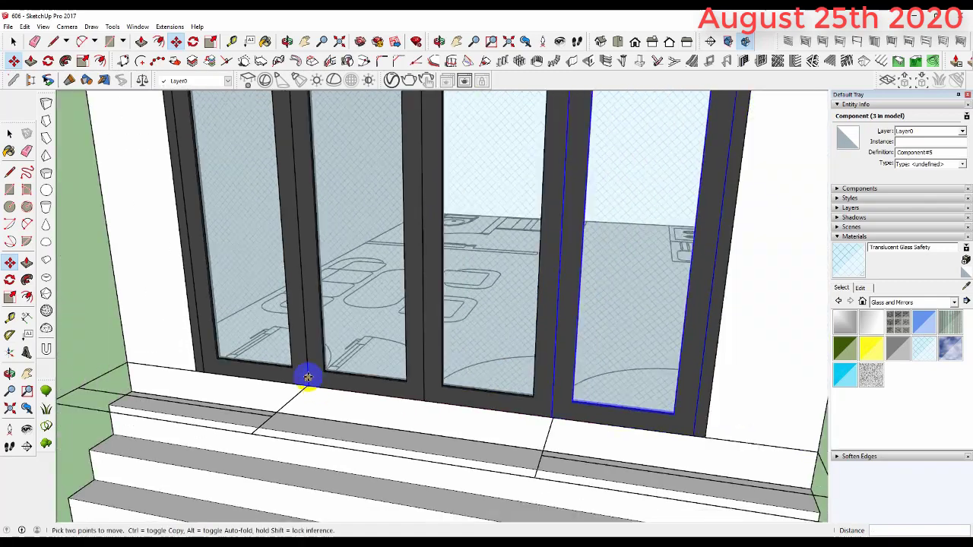
{"action": "scroll", "coordinate": [304, 373], "scroll_direction": "down", "scroll_amount": 2}
{"action": "middle_click_drag", "start_coordinate": [304, 372], "coordinate": [558, 395]}
{"action": "key", "text": "space"}
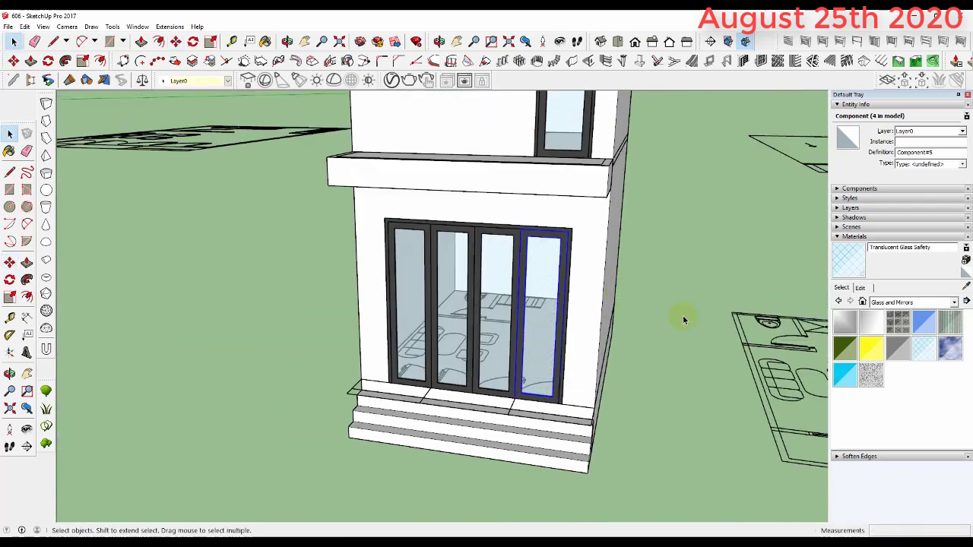
Step: Shift-select the glass panels and outer door frame together
{"action": "scroll", "coordinate": [462, 189], "scroll_direction": "up", "scroll_amount": 2}
{"action": "scroll", "coordinate": [608, 214], "scroll_direction": "up", "scroll_amount": 2}
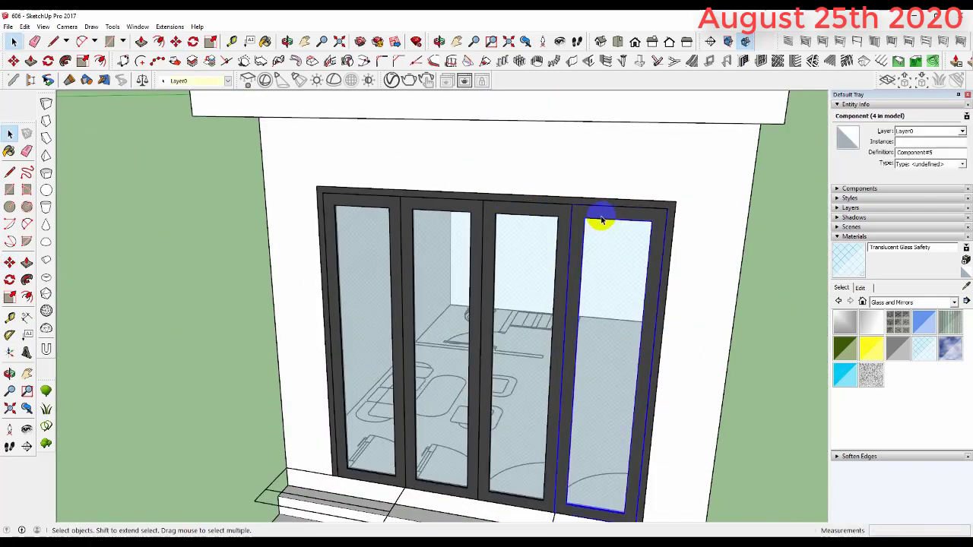
{"action": "left_click", "coordinate": [562, 218], "text": "shift"}
{"action": "left_click", "coordinate": [451, 211], "text": "shift"}
{"action": "left_click", "coordinate": [393, 204], "text": "shift"}
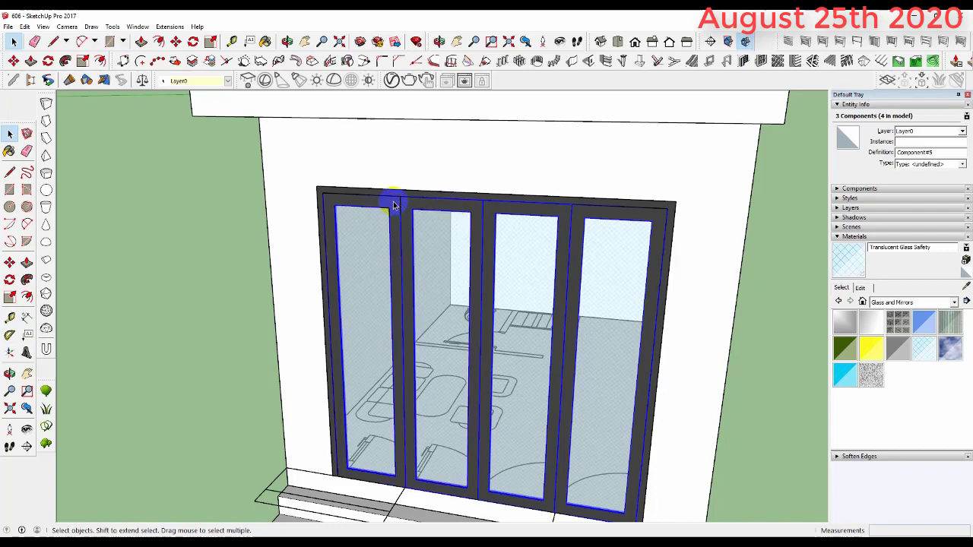
{"action": "left_click", "coordinate": [393, 196], "text": "shift"}
{"action": "scroll", "coordinate": [323, 196], "scroll_direction": "up", "scroll_amount": 3}
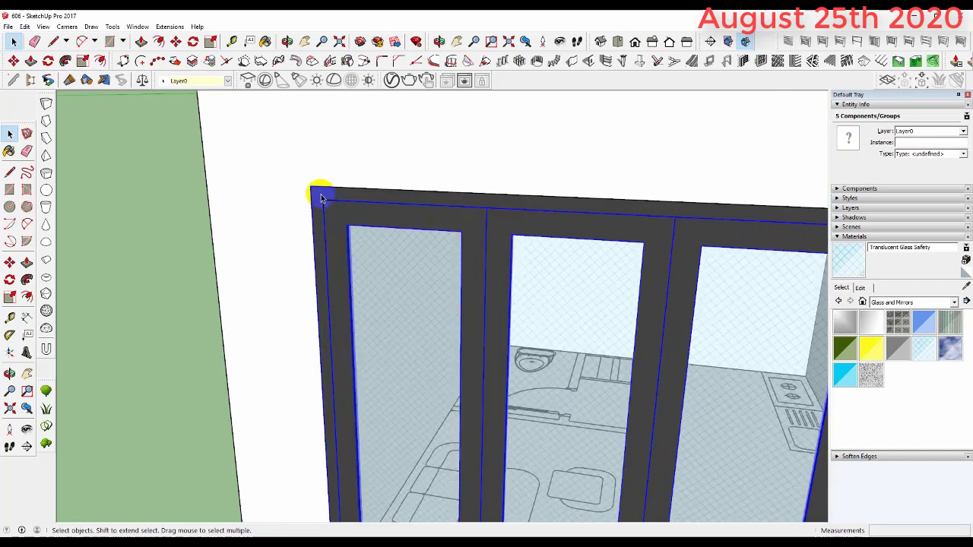
{"action": "right_click", "coordinate": [325, 200]}
{"action": "left_click", "coordinate": [319, 191]}
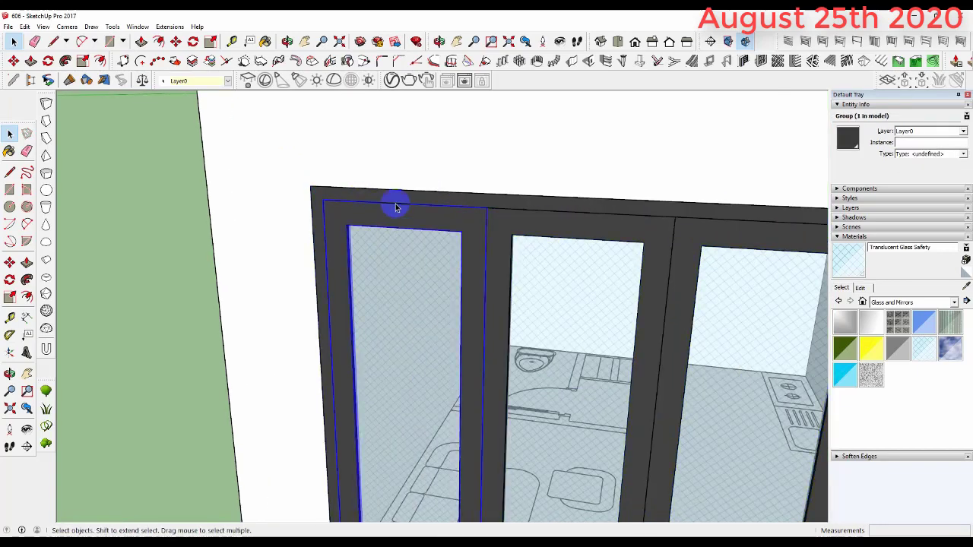
Step: Reselect the outer frame and all four panels and make them one group
{"action": "left_click", "coordinate": [429, 210]}
{"action": "left_click", "coordinate": [464, 215]}
{"action": "scroll", "coordinate": [304, 217], "scroll_direction": "down", "scroll_amount": 2}
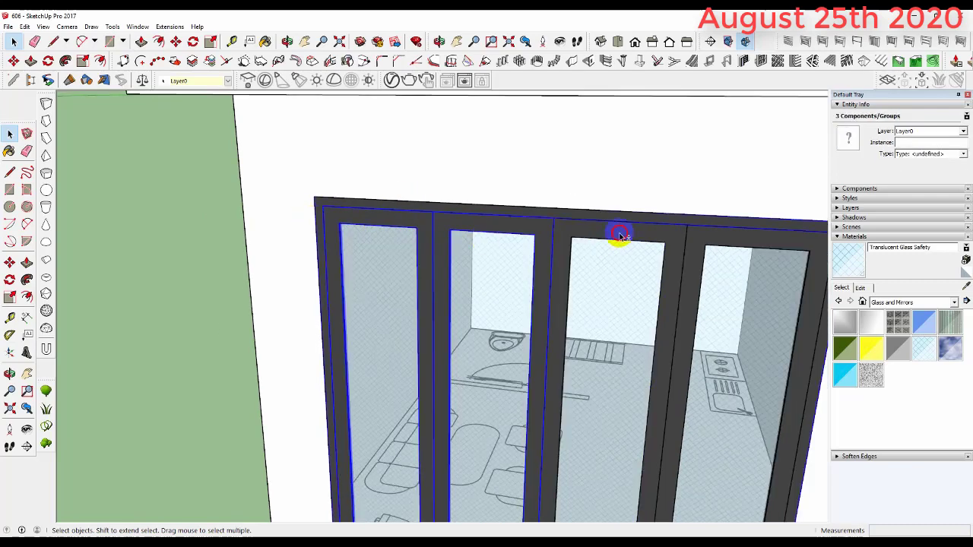
{"action": "left_click", "coordinate": [704, 233], "text": "shift"}
{"action": "scroll", "coordinate": [548, 241], "scroll_direction": "down", "scroll_amount": 2}
{"action": "right_click", "coordinate": [684, 236]}
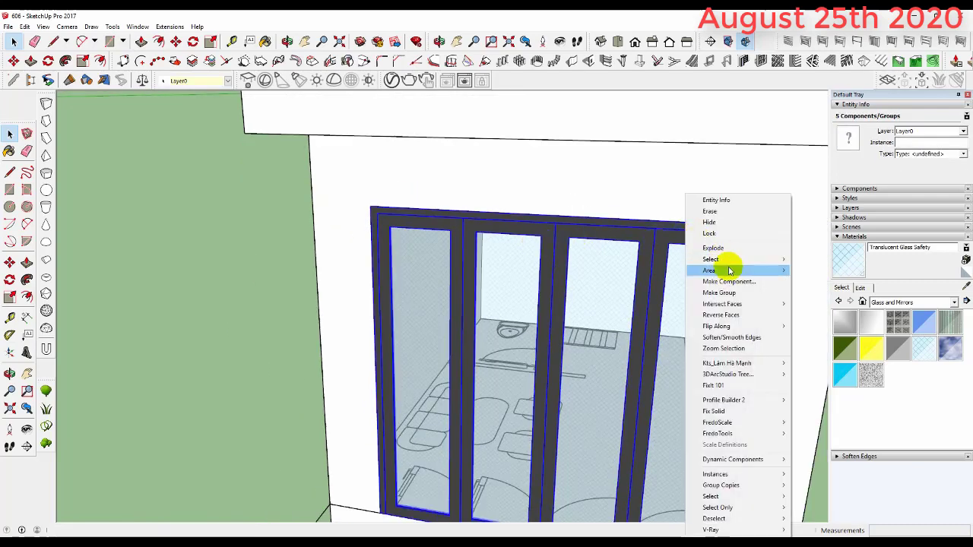
{"action": "left_click", "coordinate": [732, 296]}
{"action": "scroll", "coordinate": [413, 228], "scroll_direction": "down", "scroll_amount": 2}
{"action": "scroll", "coordinate": [369, 449], "scroll_direction": "up", "scroll_amount": 3}
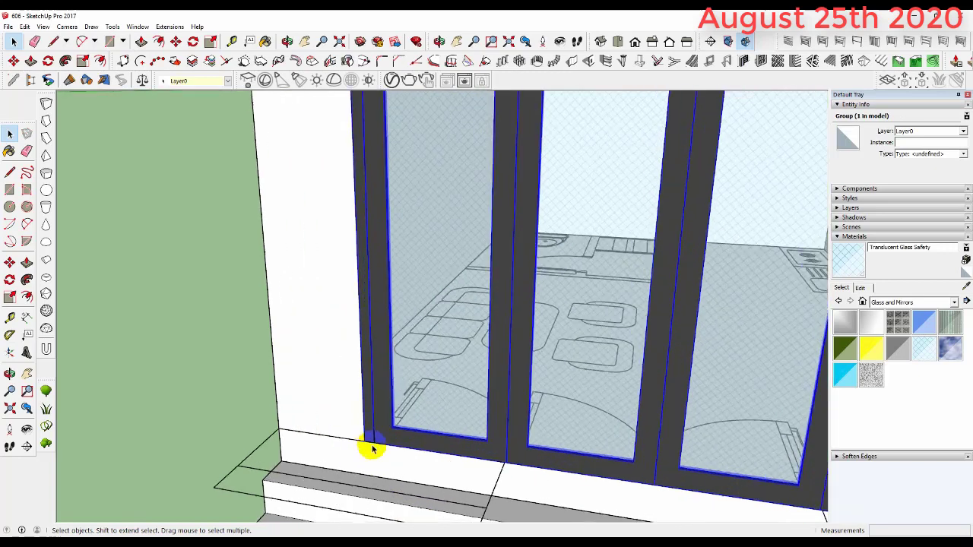
{"action": "scroll", "coordinate": [370, 454], "scroll_direction": "up", "scroll_amount": 2}
Step: Nudge the door group into place in the opening using a typed move distance
{"action": "key", "text": "m"}
{"action": "left_click", "coordinate": [353, 425]}
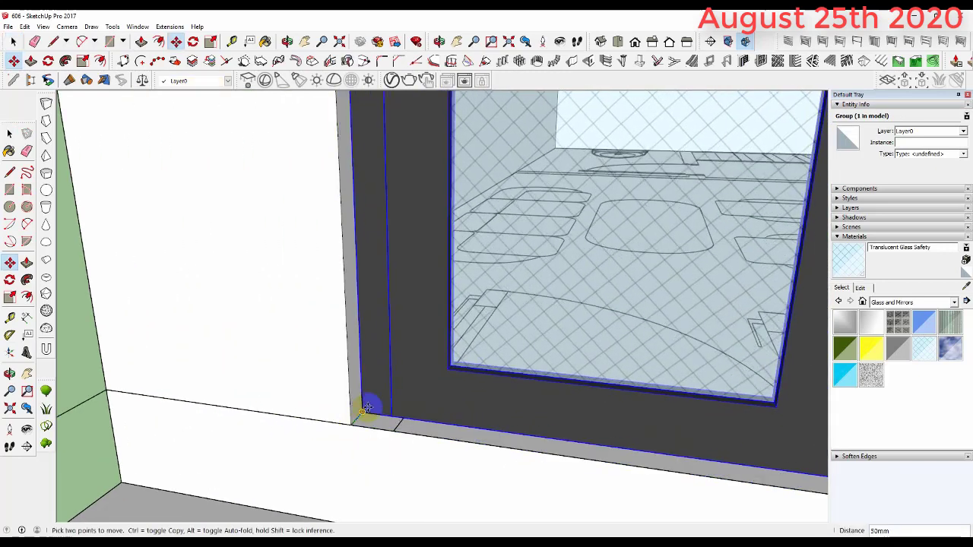
{"action": "key", "text": "Return"}
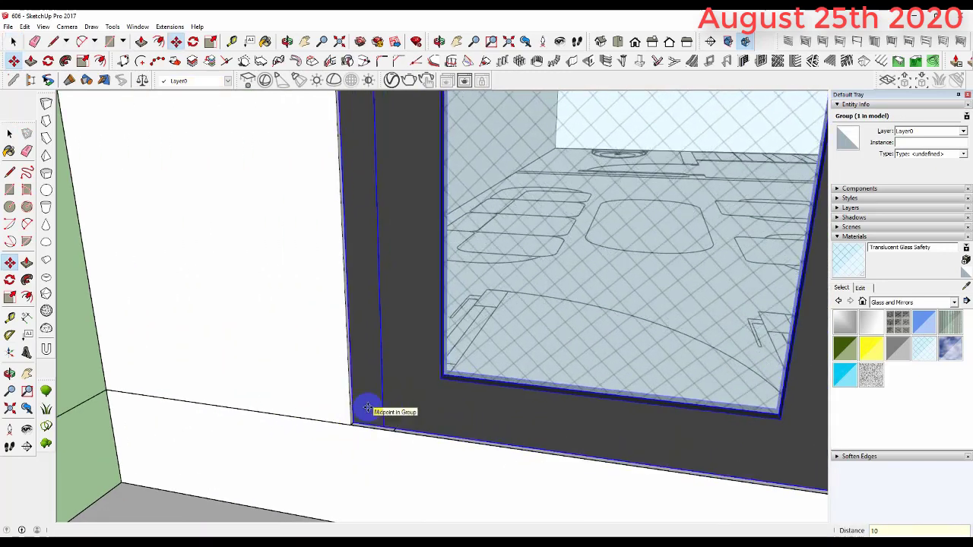
{"action": "scroll", "coordinate": [367, 425], "scroll_direction": "down", "scroll_amount": 3}
{"action": "scroll", "coordinate": [387, 418], "scroll_direction": "down", "scroll_amount": 3}
{"action": "scroll", "coordinate": [398, 410], "scroll_direction": "down", "scroll_amount": 2}
{"action": "key", "text": "space"}
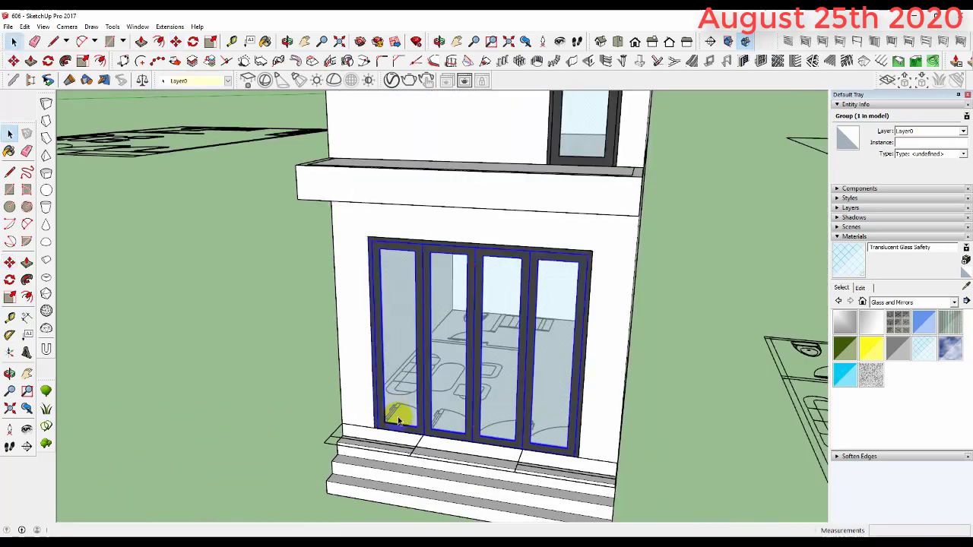
{"action": "scroll", "coordinate": [403, 412], "scroll_direction": "down", "scroll_amount": 1}
{"action": "scroll", "coordinate": [408, 411], "scroll_direction": "down", "scroll_amount": 3}
{"action": "left_click", "coordinate": [574, 365]}
{"action": "mouse_move", "coordinate": [573, 364]}
{"action": "middle_mouse_down"}
{"action": "mouse_move", "coordinate": [564, 326]}
{"action": "mouse_move", "coordinate": [622, 282]}
{"action": "mouse_move", "coordinate": [514, 418]}
{"action": "mouse_move", "coordinate": [469, 441]}
{"action": "mouse_move", "coordinate": [534, 439]}
{"action": "mouse_move", "coordinate": [470, 300]}
{"action": "middle_mouse_up"}
{"action": "scroll", "coordinate": [465, 342], "scroll_direction": "down", "scroll_amount": 1}
{"action": "mouse_move", "coordinate": [462, 386]}
{"action": "middle_mouse_down"}
{"action": "mouse_move", "coordinate": [434, 369]}
{"action": "mouse_move", "coordinate": [383, 390]}
{"action": "middle_mouse_up"}
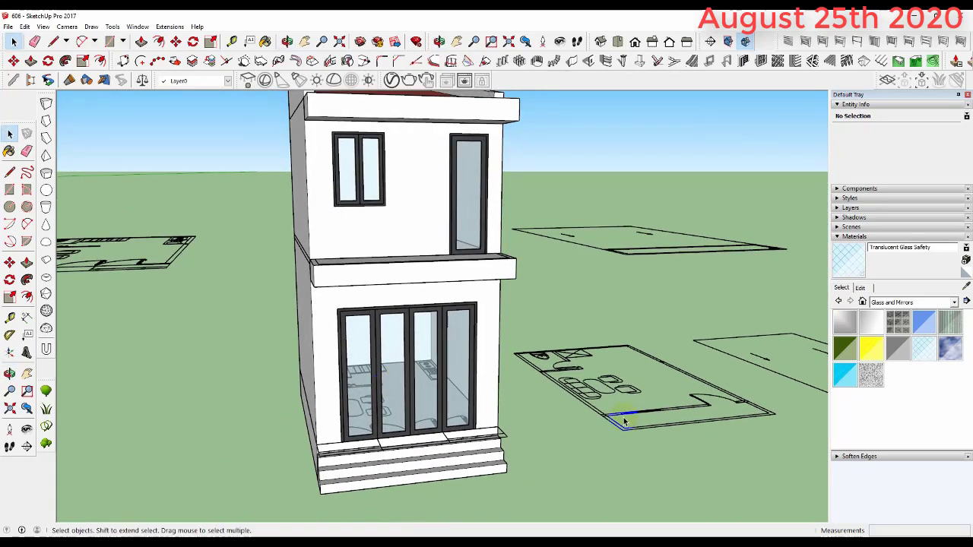
Step: Create a new layer named cad
{"action": "left_click", "coordinate": [594, 414]}
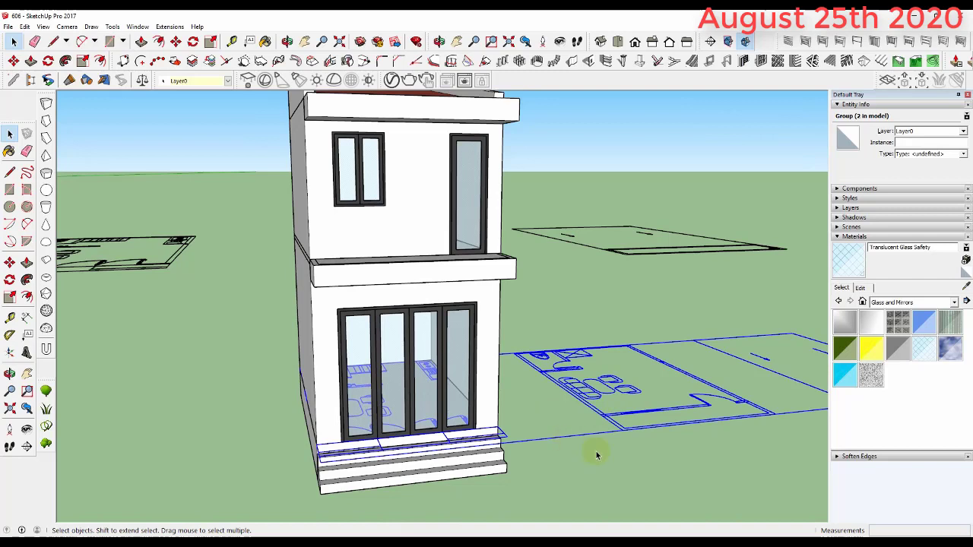
{"action": "left_click", "coordinate": [597, 455]}
{"action": "left_click", "coordinate": [614, 419]}
{"action": "left_click", "coordinate": [836, 208]}
{"action": "left_click", "coordinate": [838, 218]}
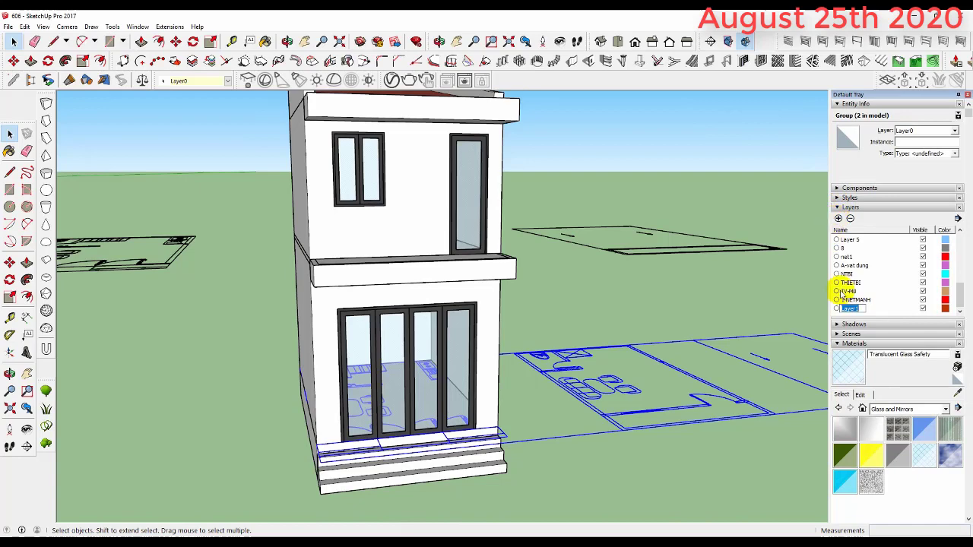
{"action": "type", "text": "cad"}
{"action": "left_click", "coordinate": [728, 305]}
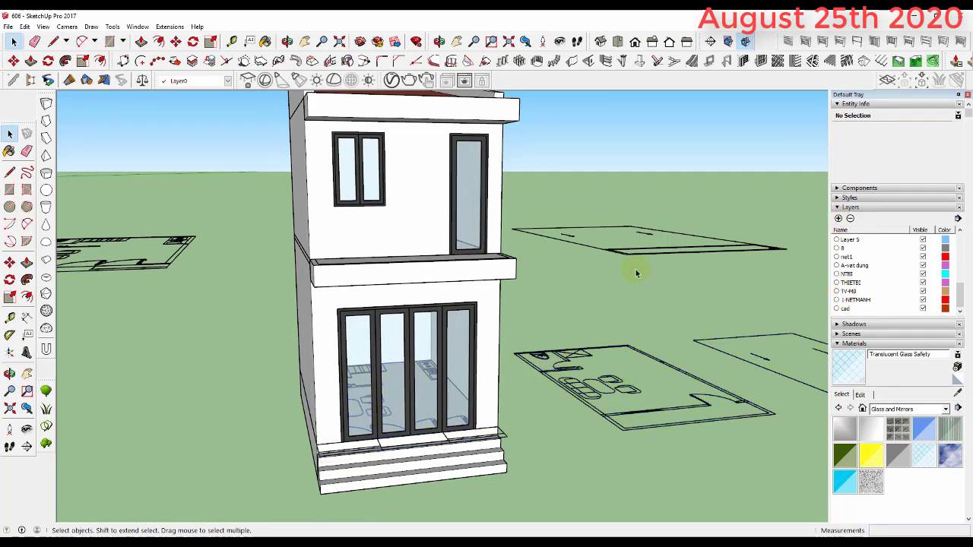
{"action": "scroll", "coordinate": [633, 272], "scroll_direction": "down", "scroll_amount": 3}
Step: Move both floor-plan linework groups onto the cad layer and hide it
{"action": "left_click", "coordinate": [604, 337]}
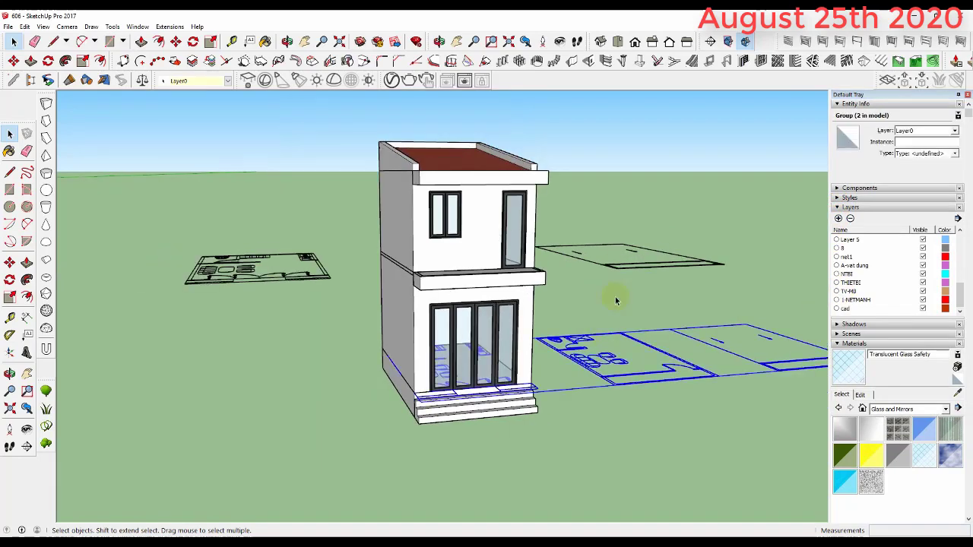
{"action": "left_click", "coordinate": [195, 80]}
{"action": "left_click", "coordinate": [182, 148]}
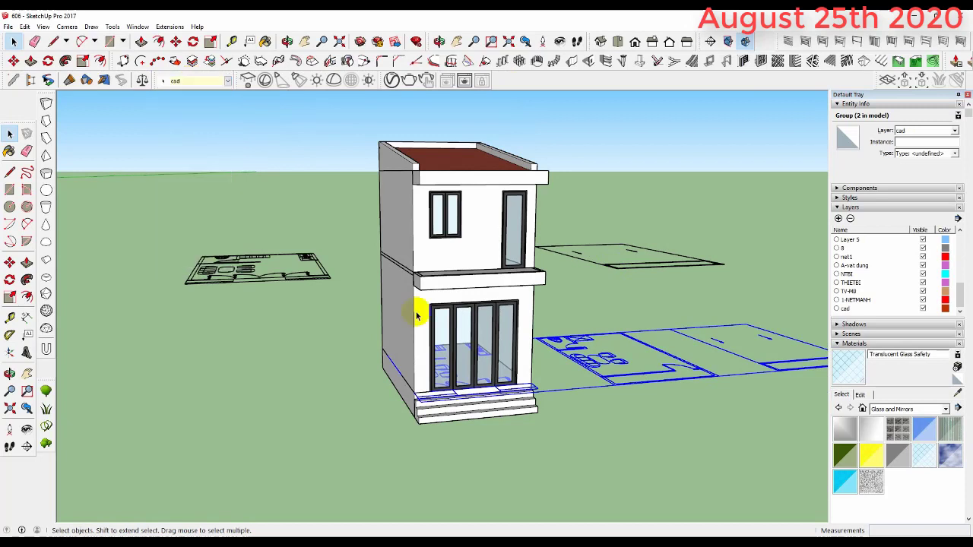
{"action": "left_click", "coordinate": [623, 261]}
{"action": "left_click", "coordinate": [195, 80]}
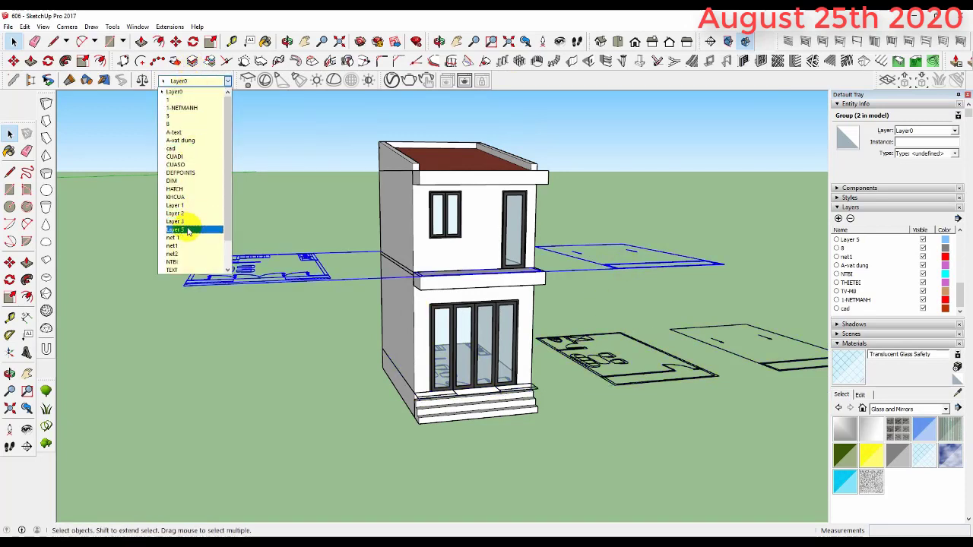
{"action": "left_click", "coordinate": [182, 148]}
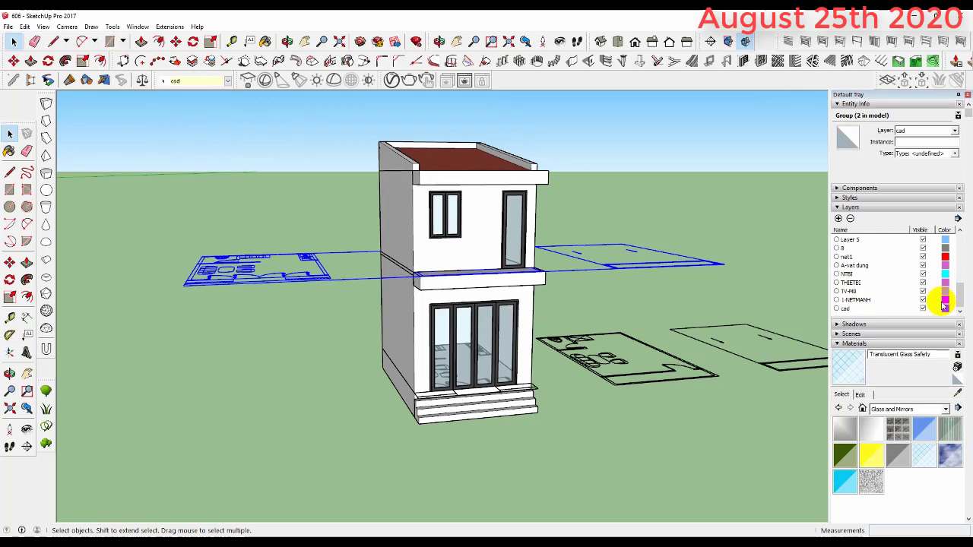
{"action": "scroll", "coordinate": [944, 305], "scroll_direction": "down", "scroll_amount": 1}
{"action": "left_click", "coordinate": [922, 256]}
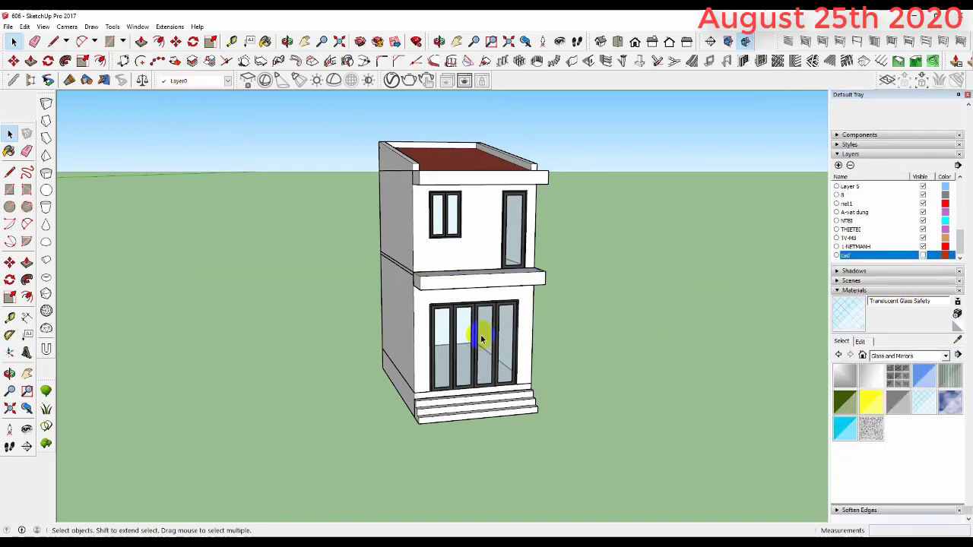
{"action": "scroll", "coordinate": [480, 334], "scroll_direction": "up", "scroll_amount": 3}
{"action": "scroll", "coordinate": [480, 322], "scroll_direction": "up", "scroll_amount": 2}
{"action": "mouse_move", "coordinate": [484, 322]}
{"action": "middle_mouse_down"}
{"action": "mouse_move", "coordinate": [345, 384]}
{"action": "mouse_move", "coordinate": [347, 358]}
{"action": "middle_mouse_up"}
{"action": "scroll", "coordinate": [456, 348], "scroll_direction": "up", "scroll_amount": 2}
{"action": "scroll", "coordinate": [506, 243], "scroll_direction": "up", "scroll_amount": 1}
{"action": "scroll", "coordinate": [487, 397], "scroll_direction": "up", "scroll_amount": 1}
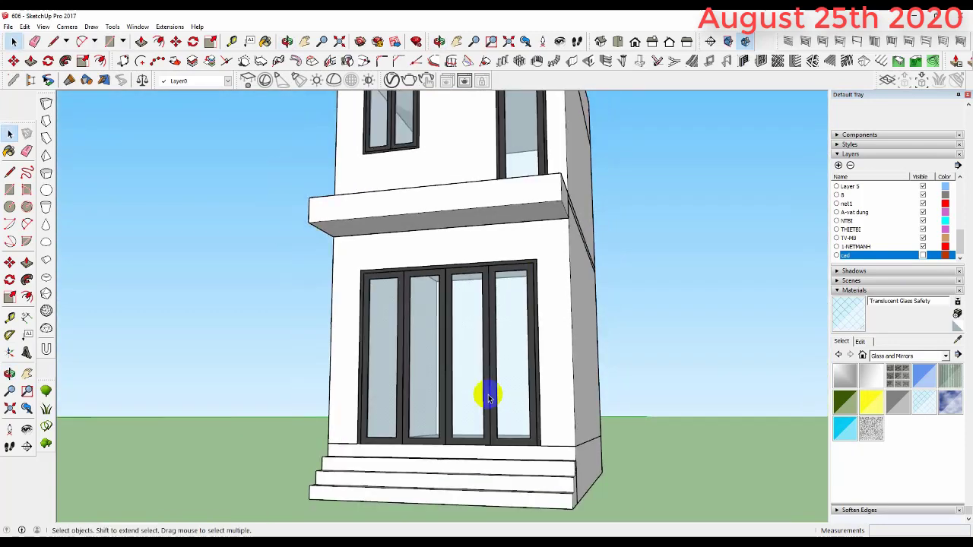
{"action": "scroll", "coordinate": [487, 398], "scroll_direction": "down", "scroll_amount": 3}
{"action": "scroll", "coordinate": [490, 152], "scroll_direction": "up", "scroll_amount": 1}
{"action": "scroll", "coordinate": [525, 171], "scroll_direction": "up", "scroll_amount": 3}
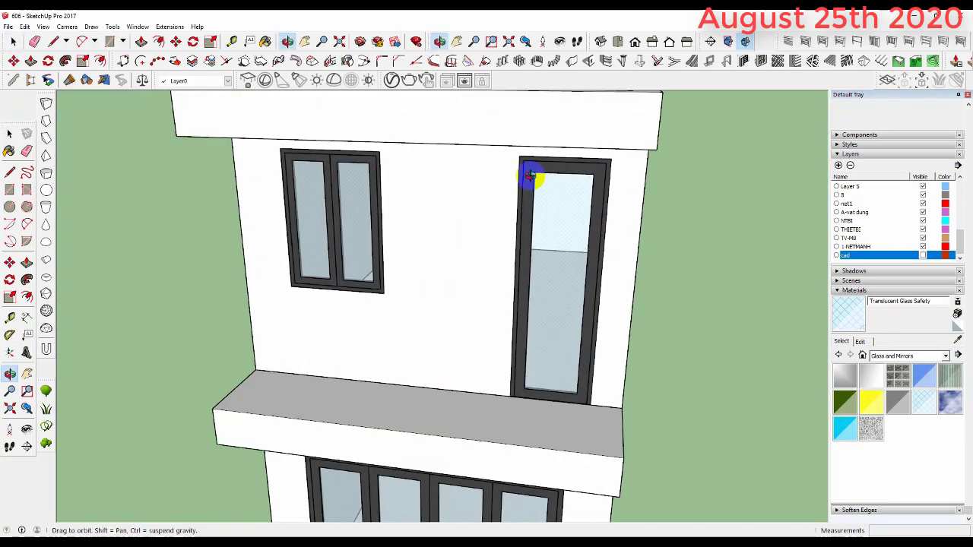
{"action": "middle_click_drag", "start_coordinate": [530, 176], "coordinate": [458, 123]}
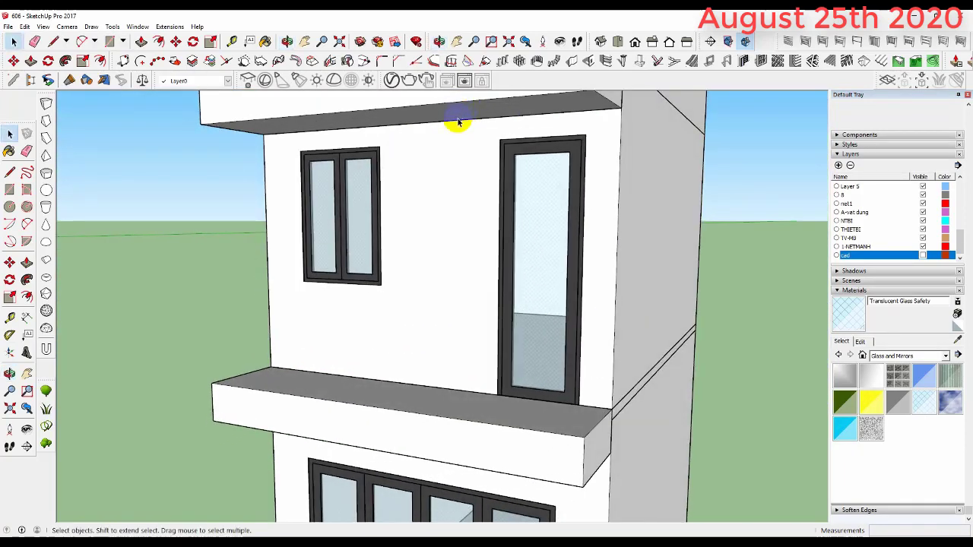